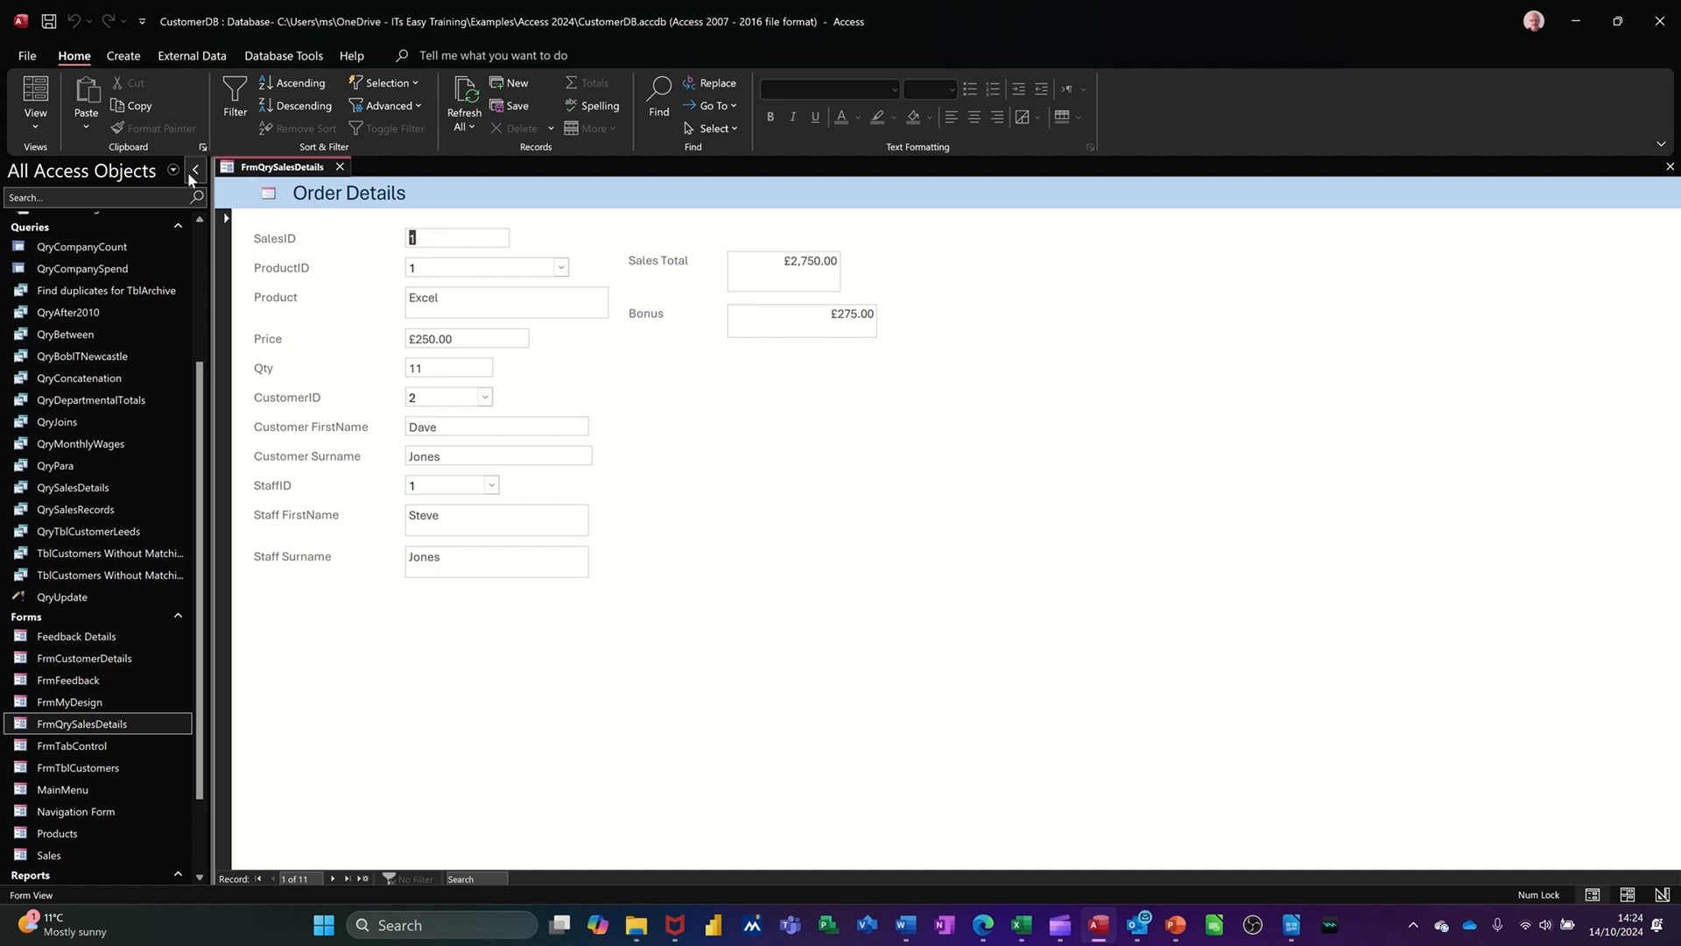
# Switch the form to Design View and start a conditional formatting rule for the Bonus text box that checks values in the current record.
pyautogui.click(36, 131)
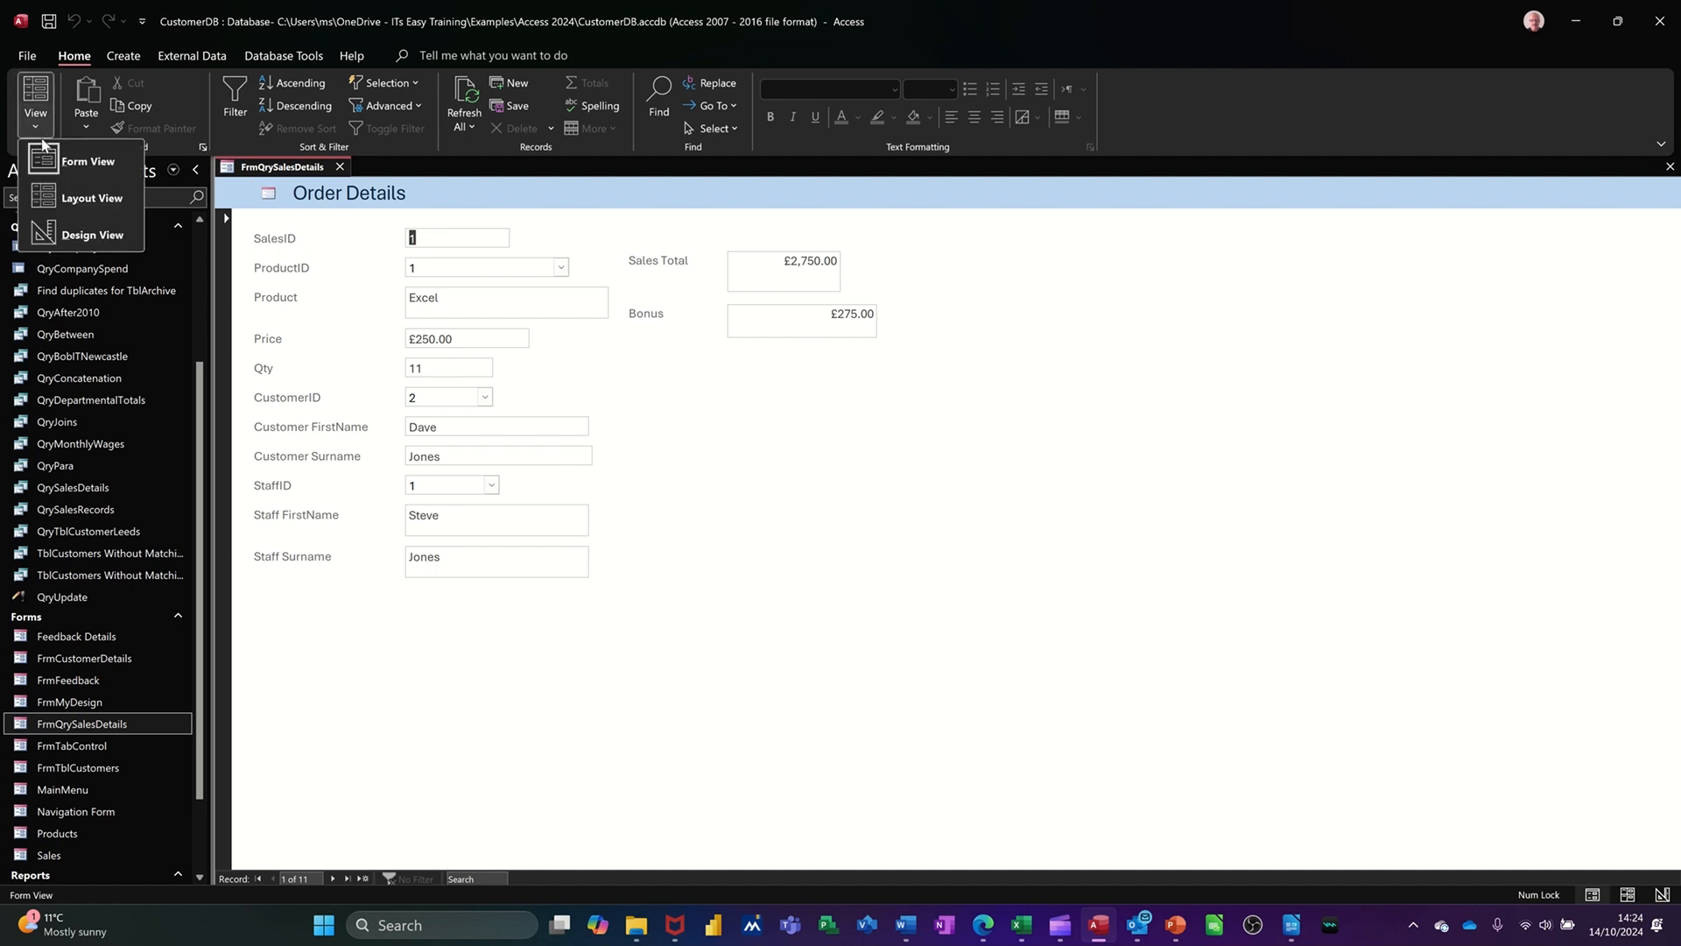
pyautogui.click(66, 225)
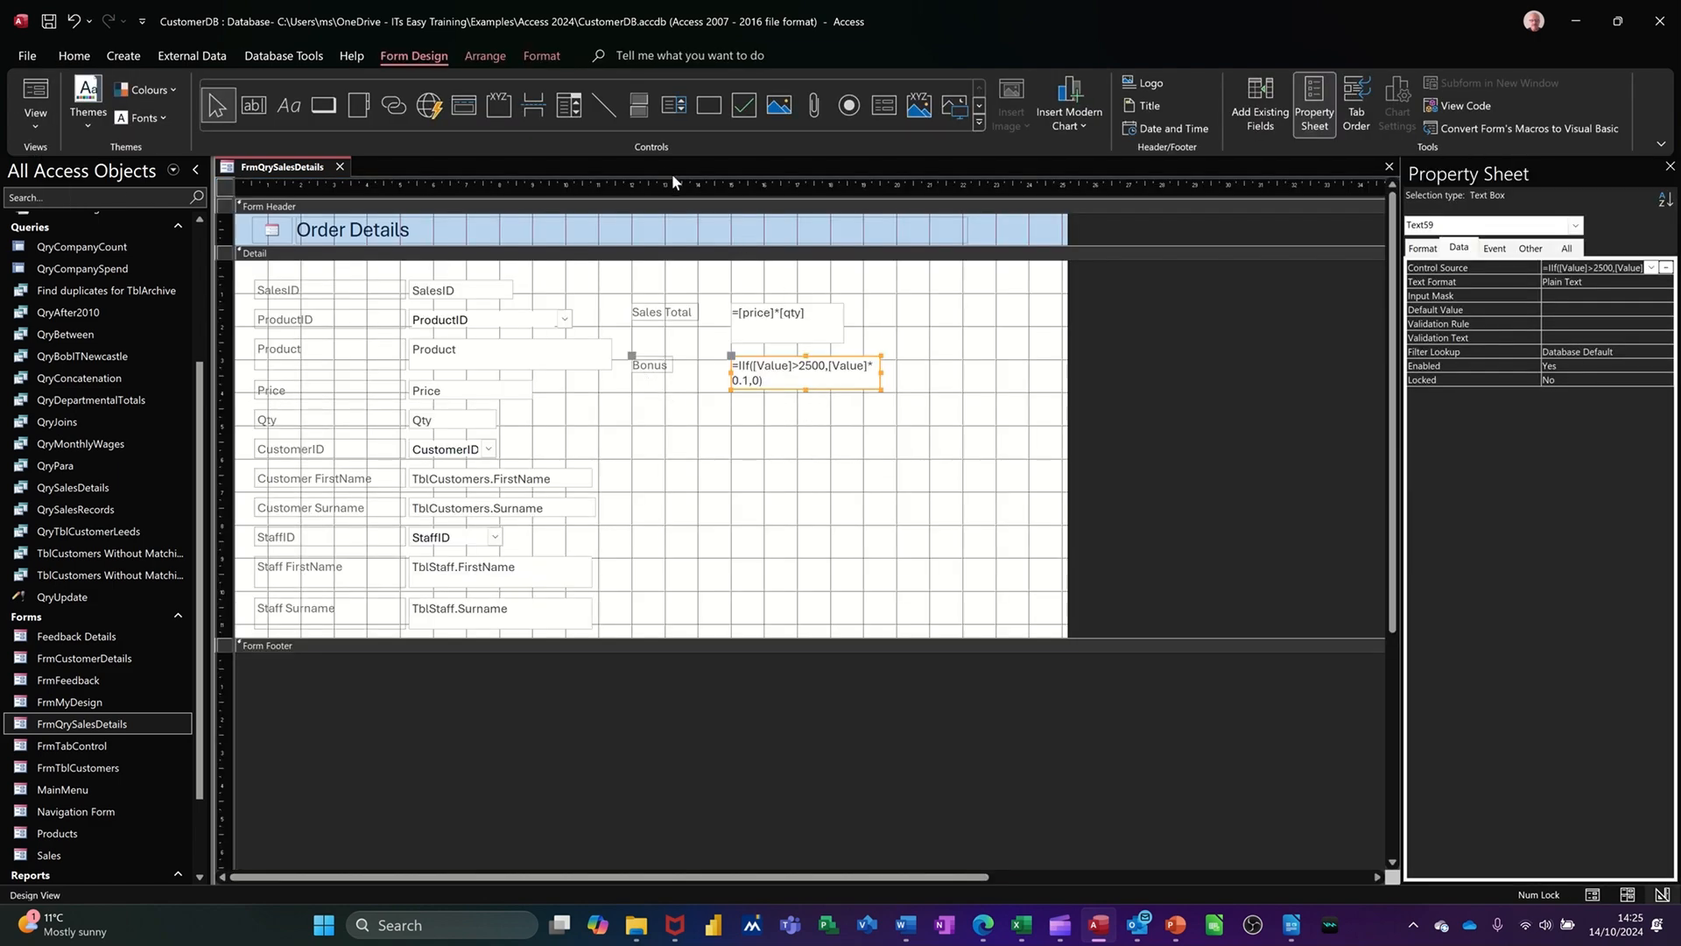
pyautogui.click(544, 58)
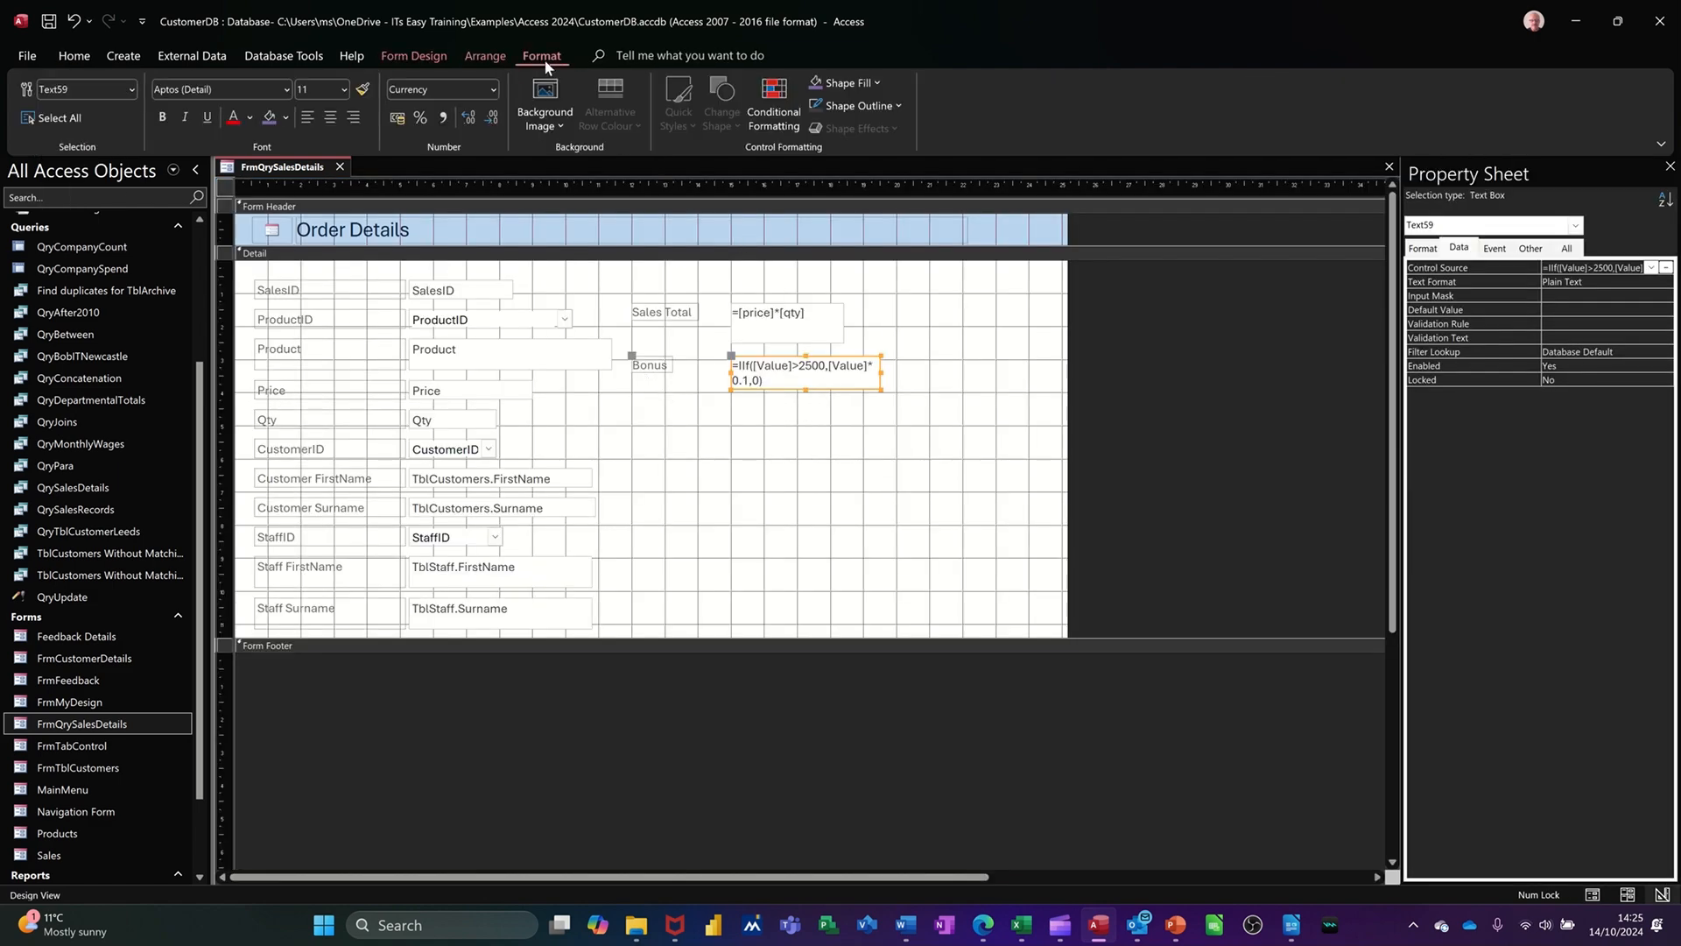
pyautogui.click(776, 96)
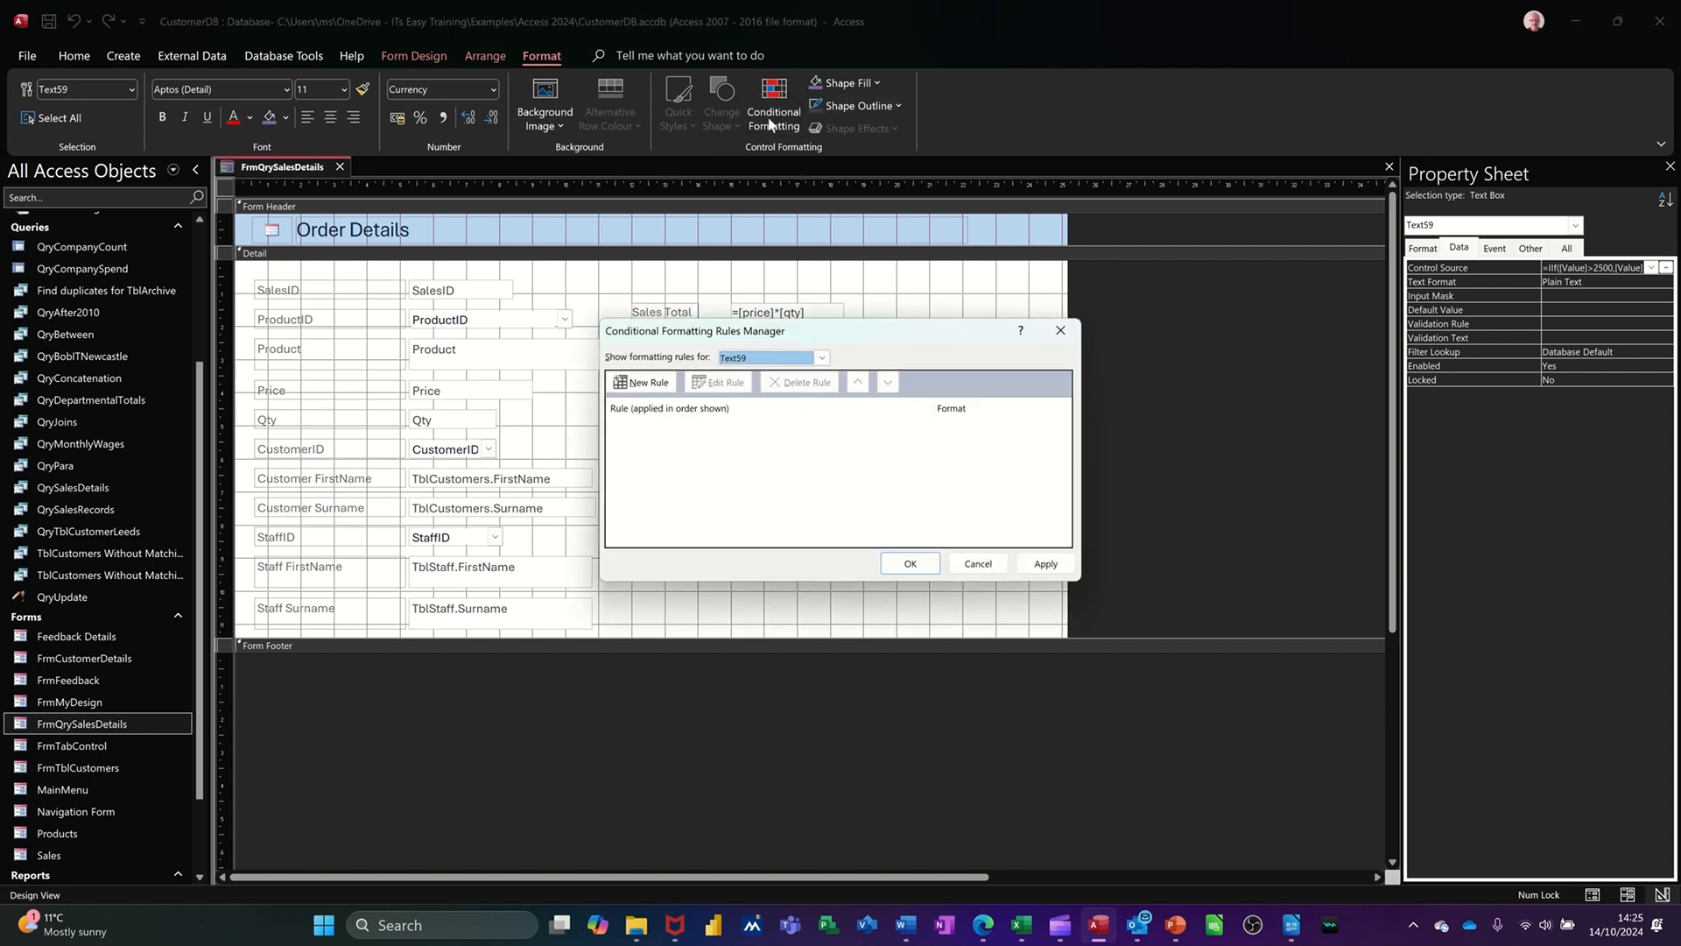
pyautogui.moveTo(869, 328); pyautogui.dragTo(914, 408)
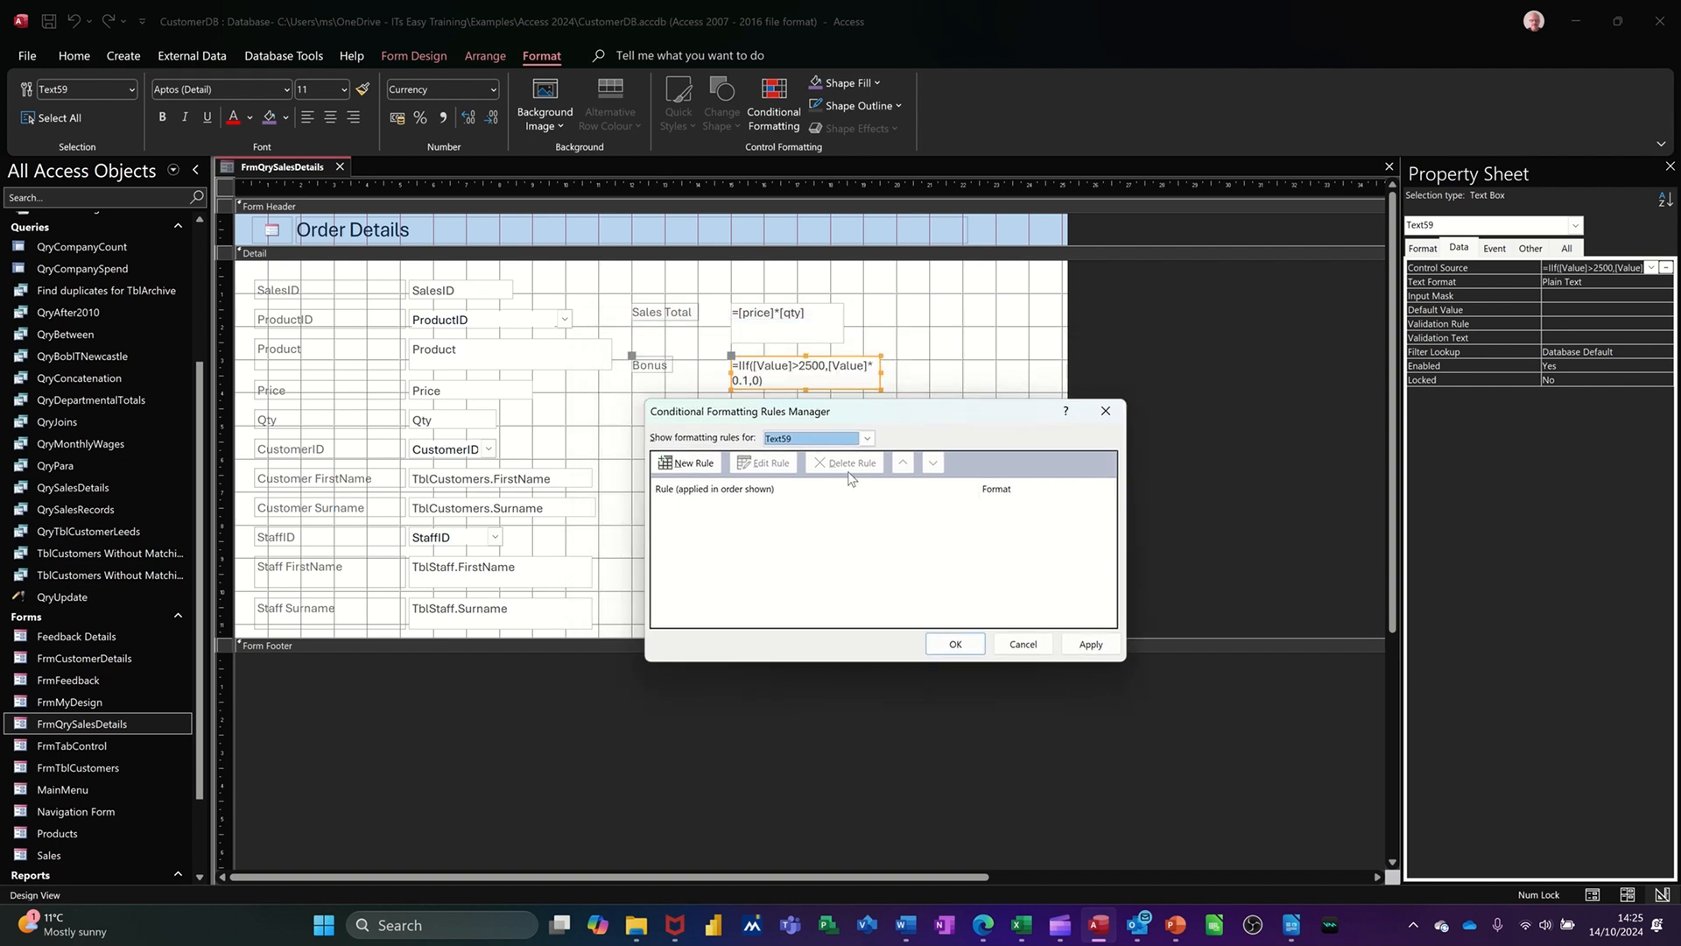
pyautogui.click(686, 462)
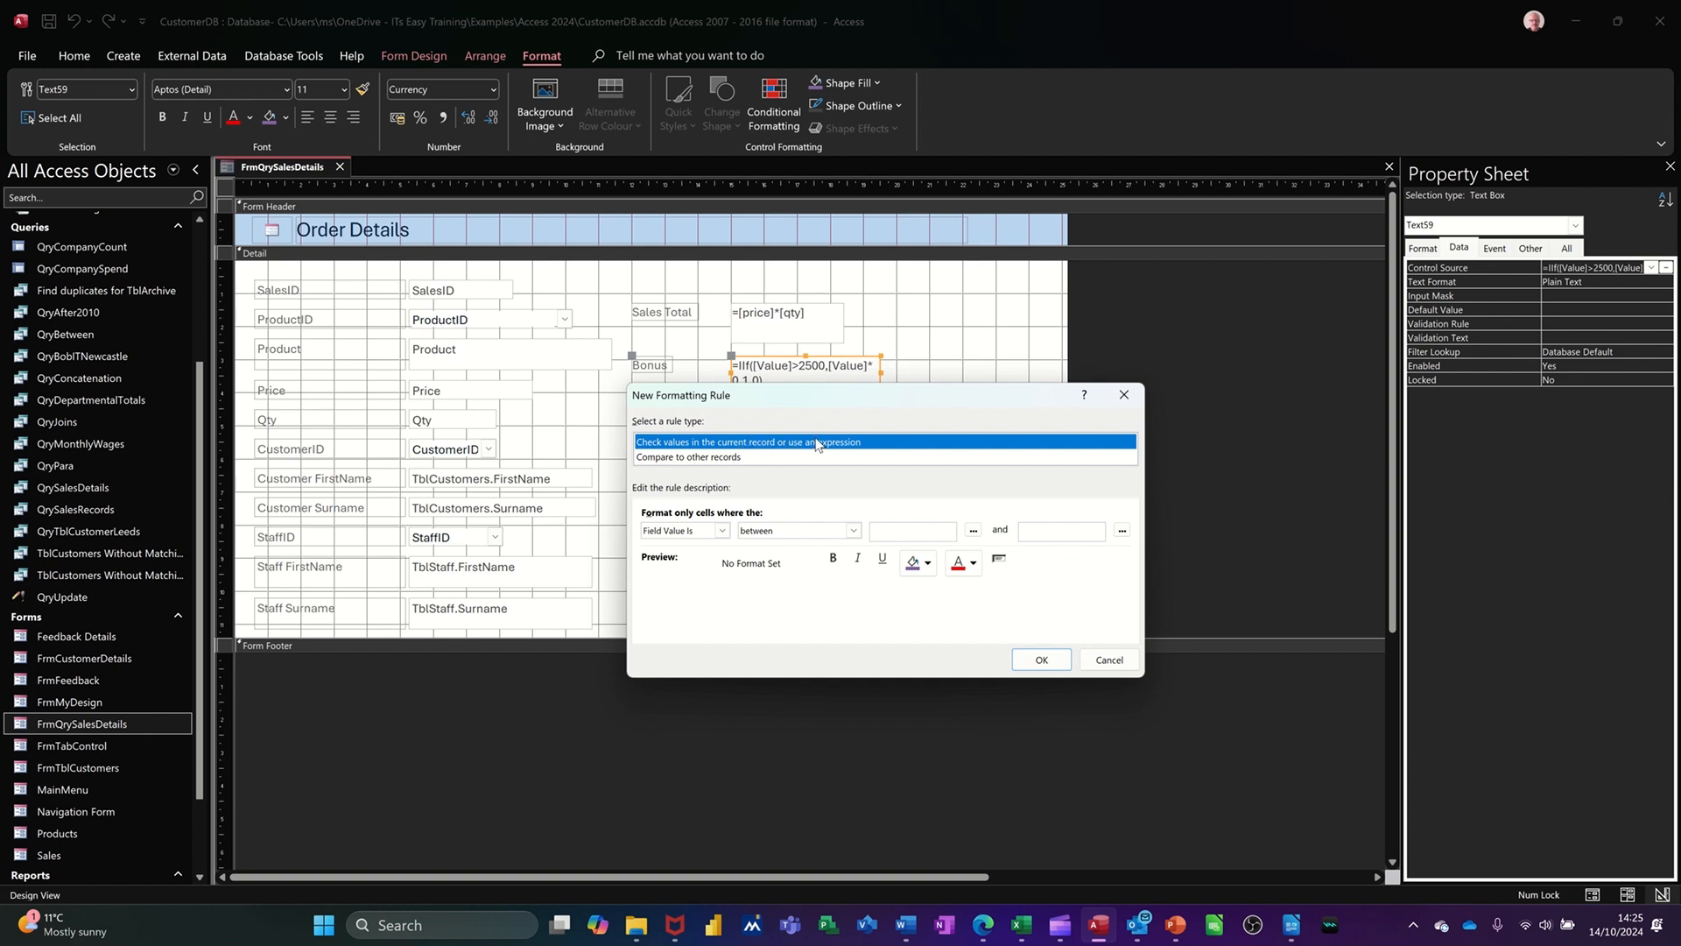
pyautogui.click(701, 459)
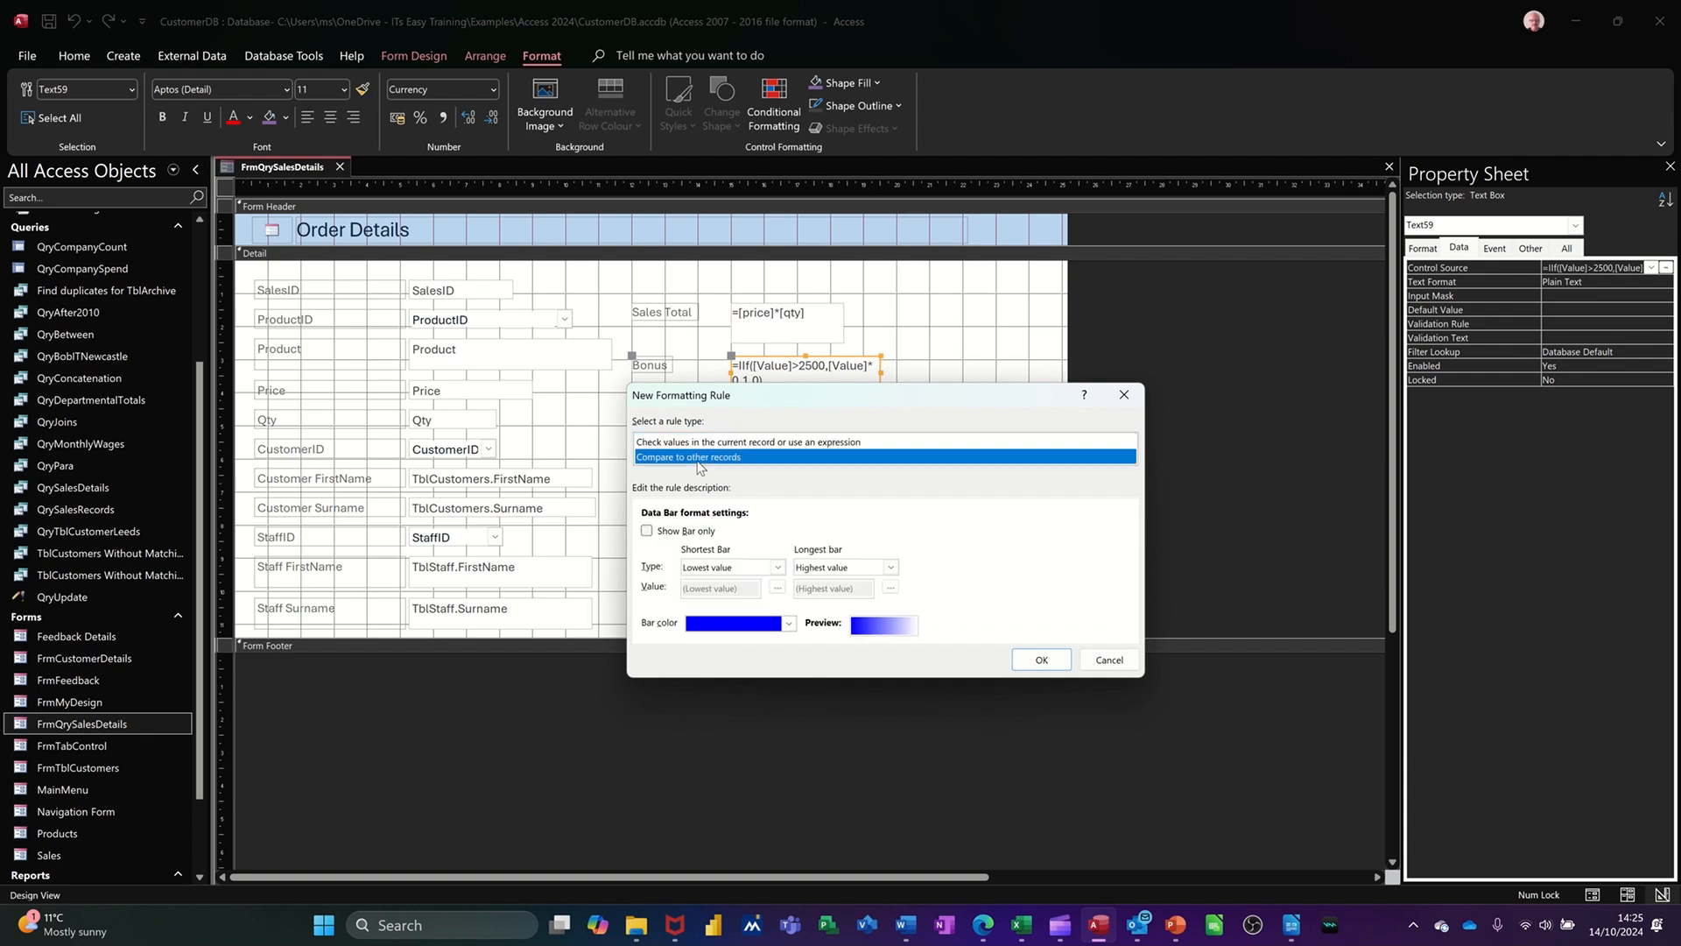
pyautogui.click(706, 446)
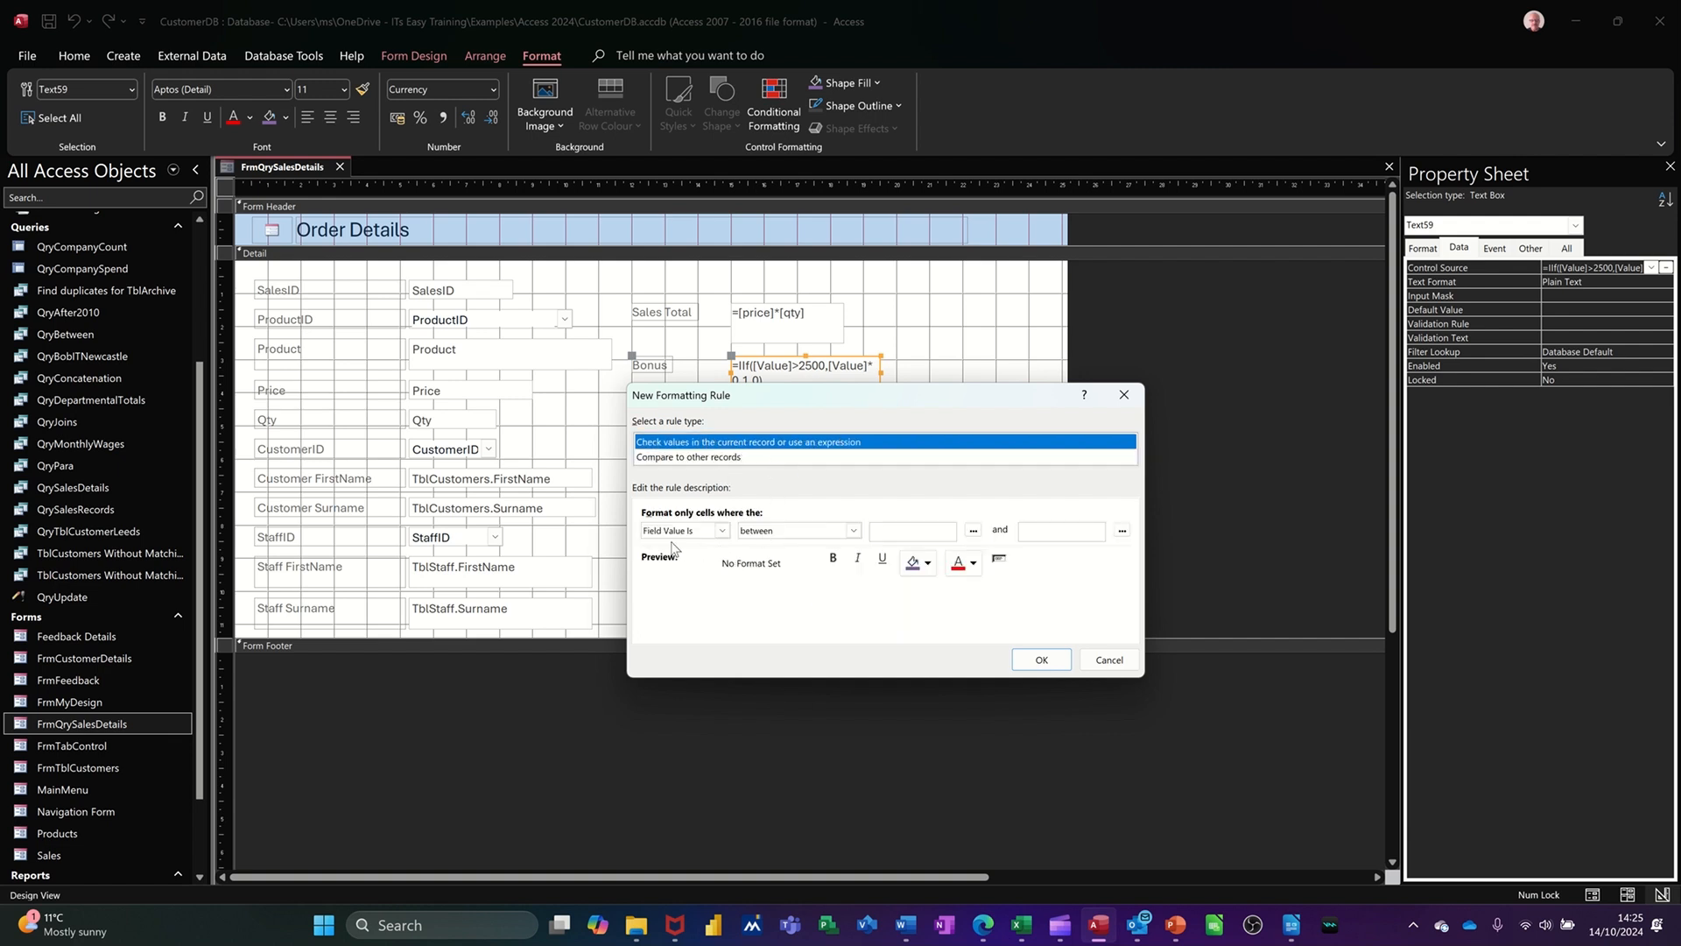
# Set the Bonus rule's condition to field value is greater than 0.
pyautogui.click(722, 531)
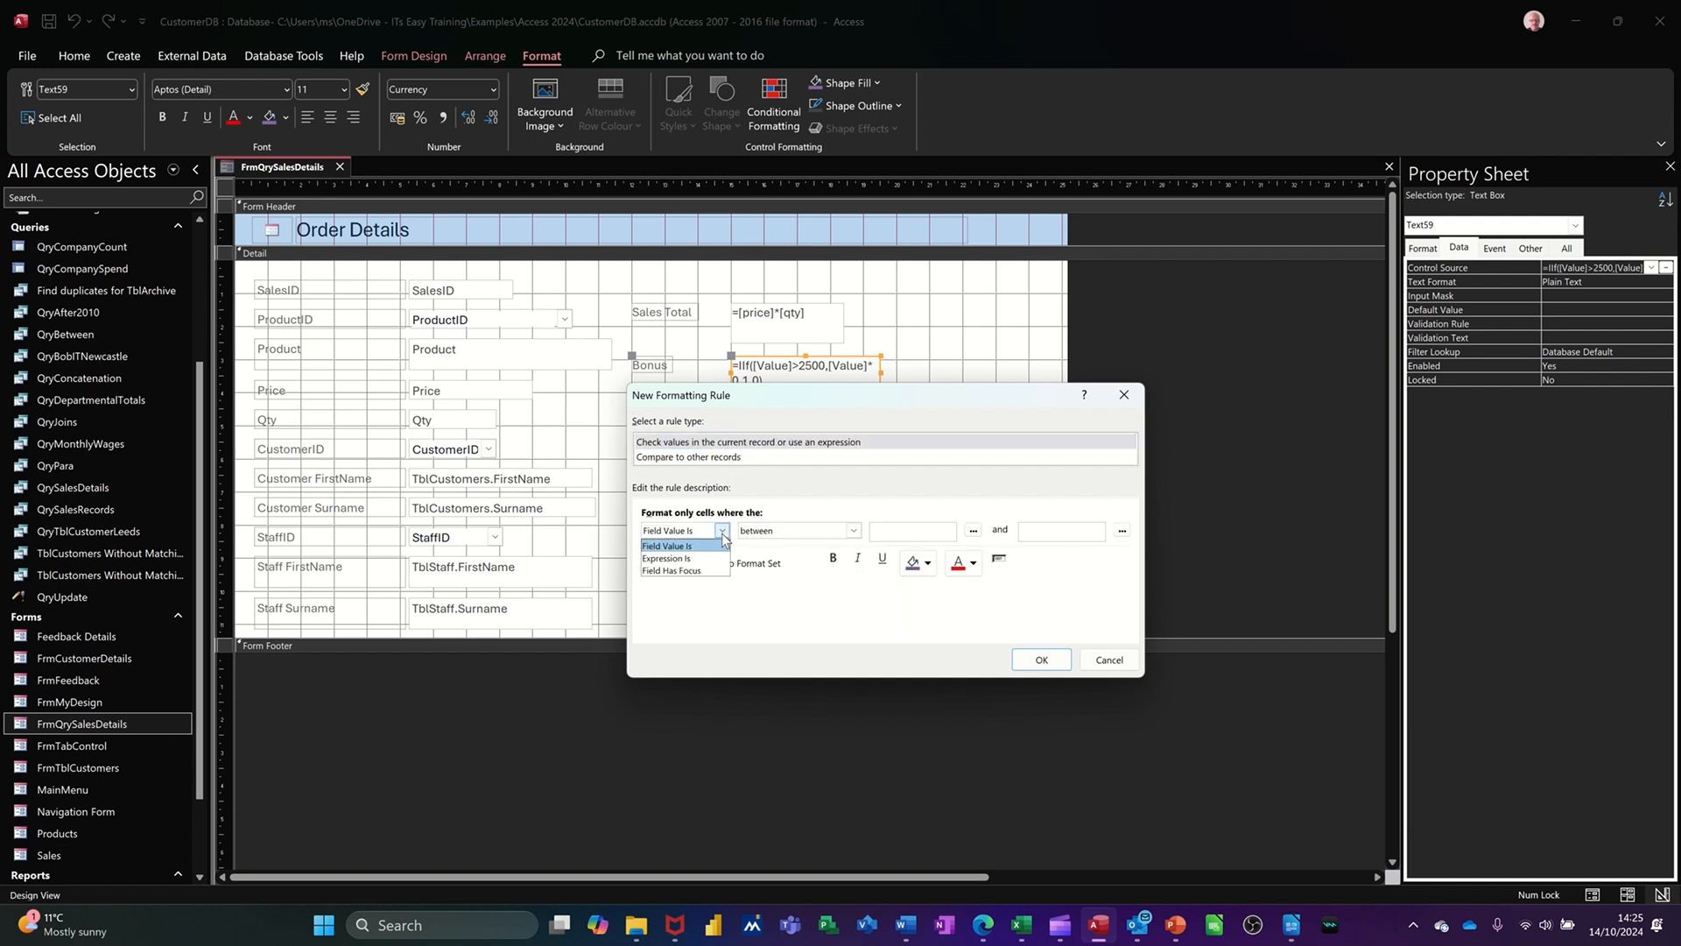
pyautogui.click(723, 544)
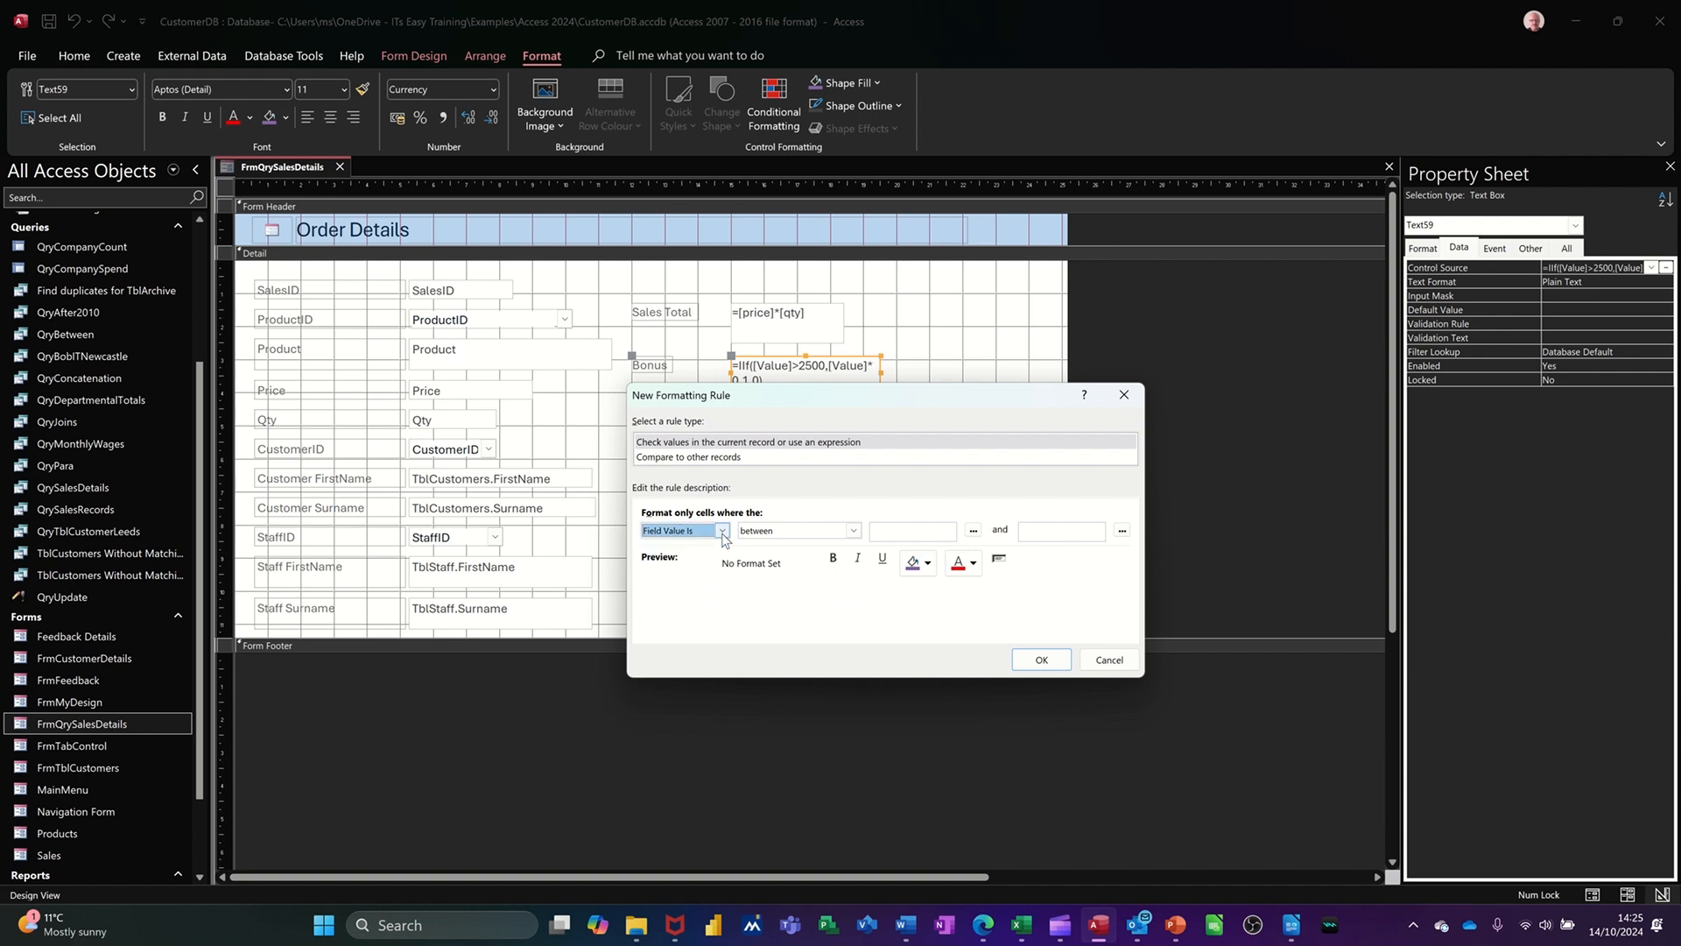
pyautogui.click(854, 531)
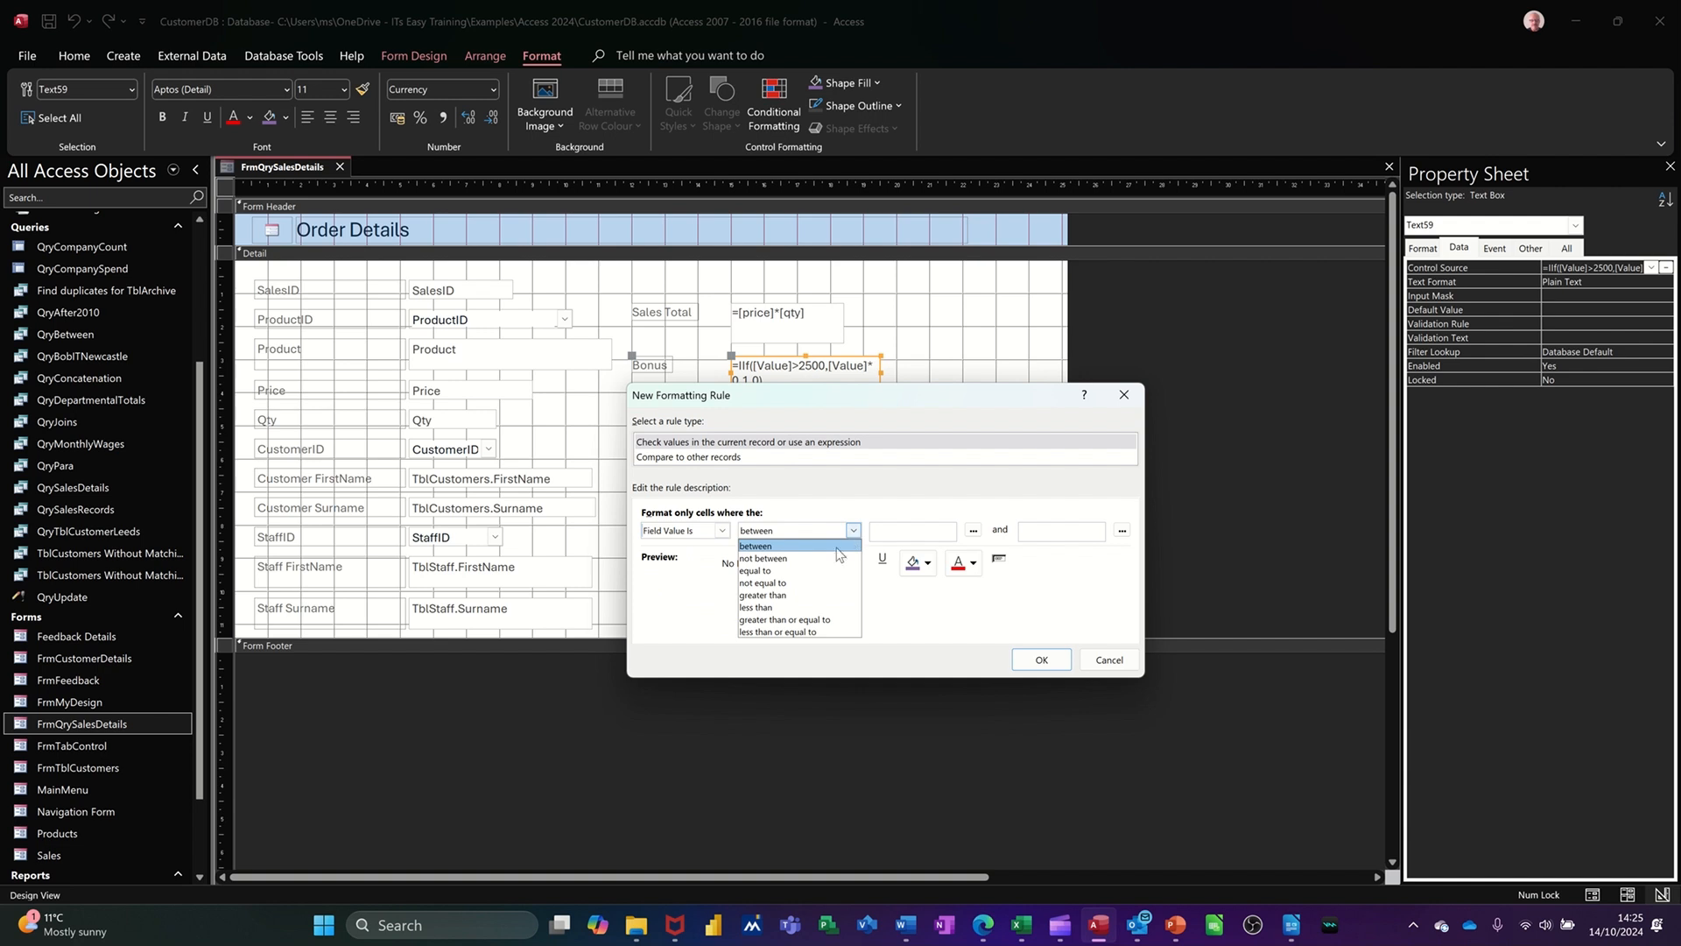
pyautogui.click(830, 595)
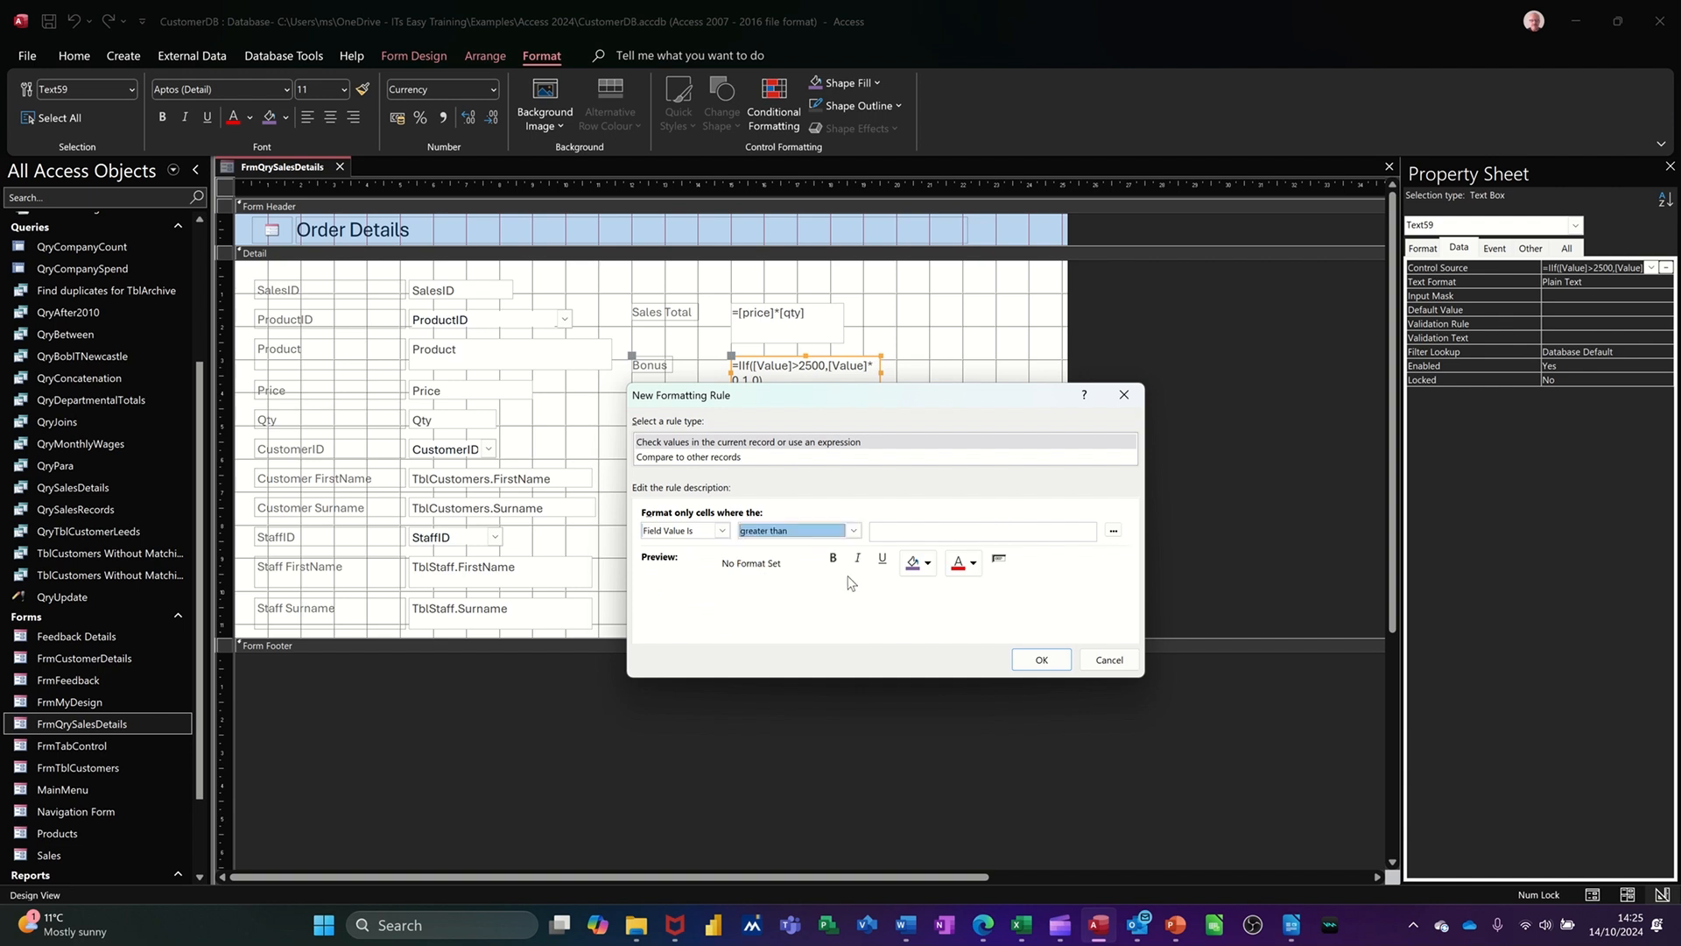
pyautogui.click(884, 535)
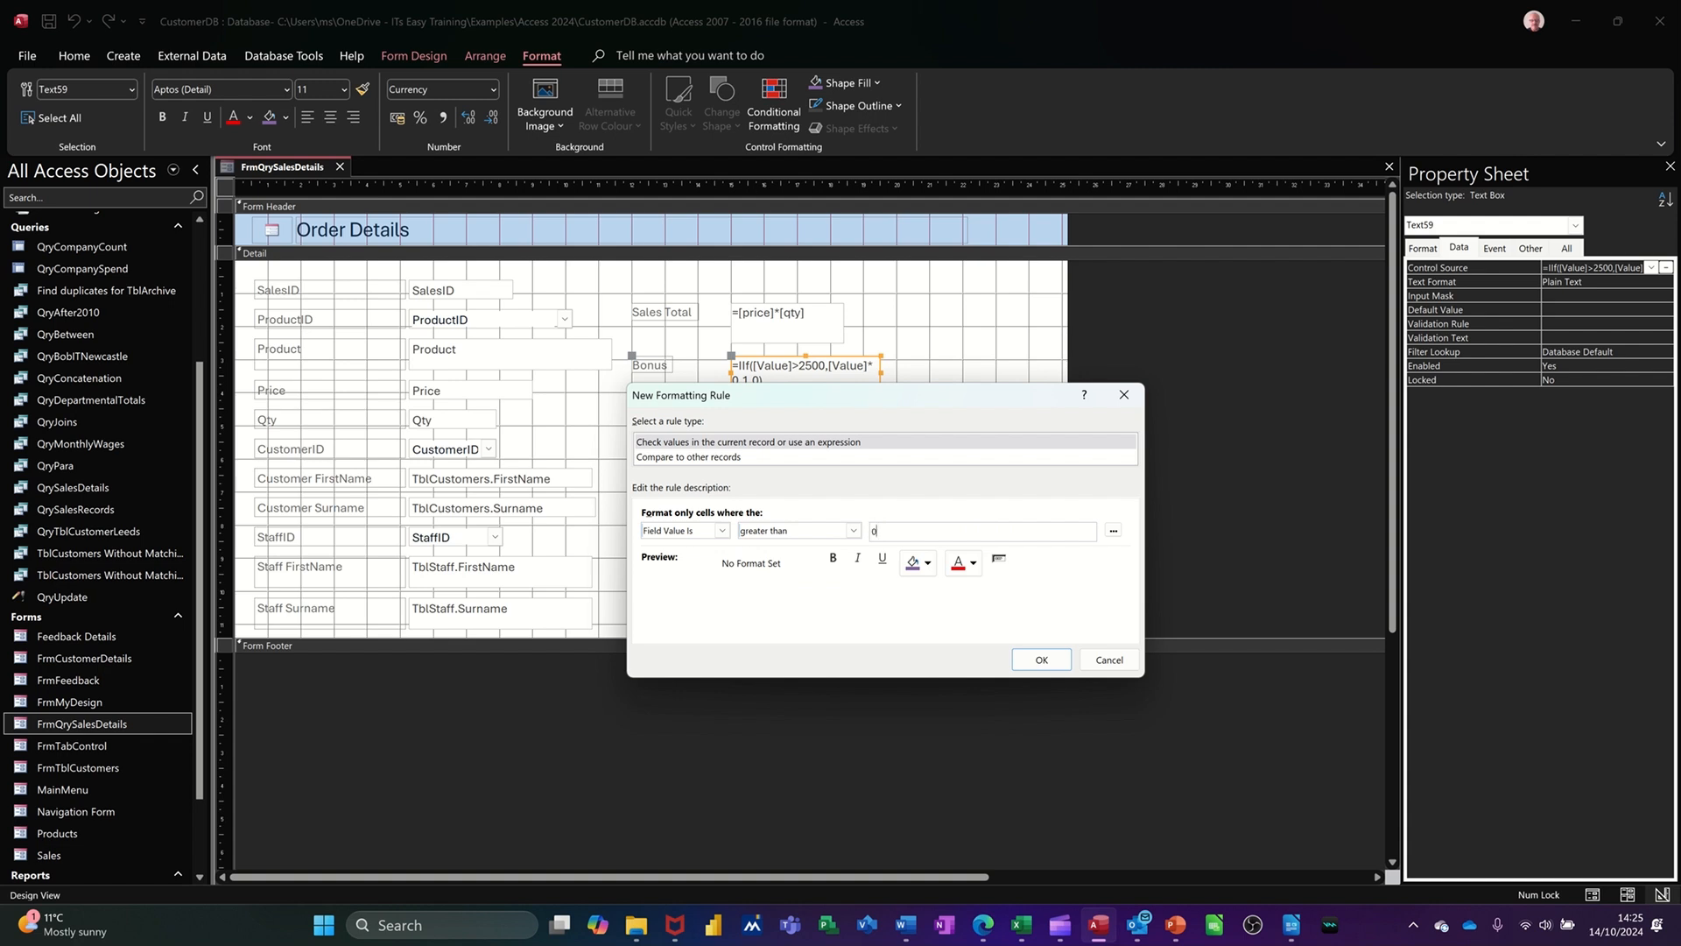
# Give the Bonus rule a light green background colour and apply it to the text box.
pyautogui.click(927, 563)
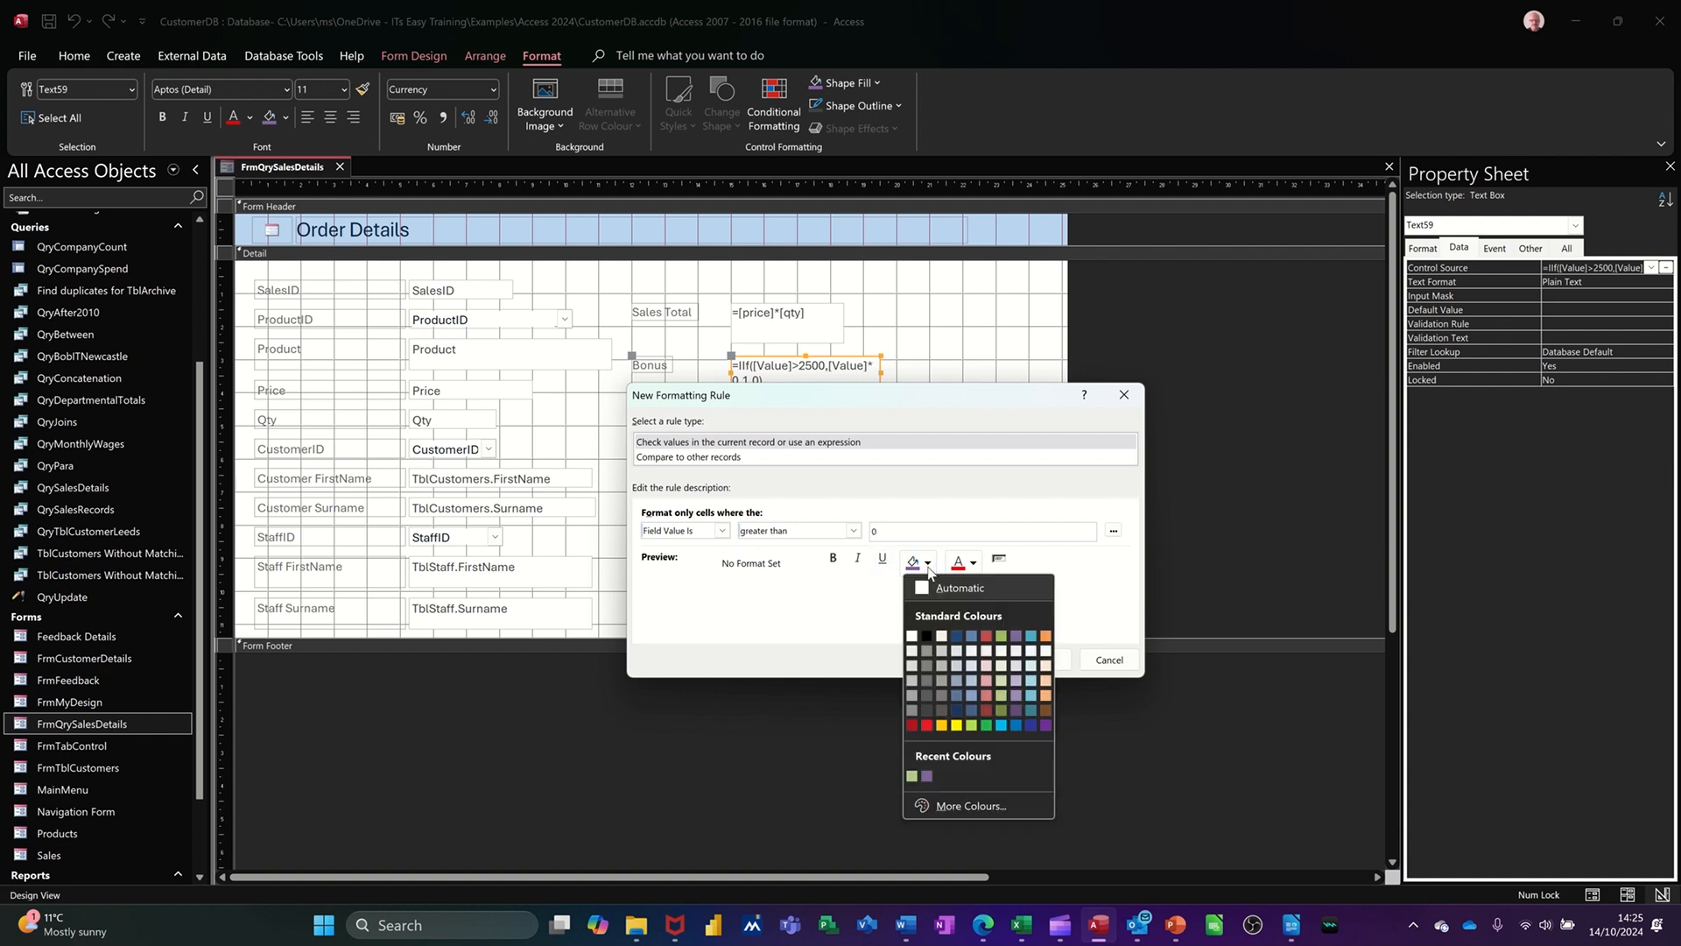
pyautogui.click(999, 694)
pyautogui.click(1033, 667)
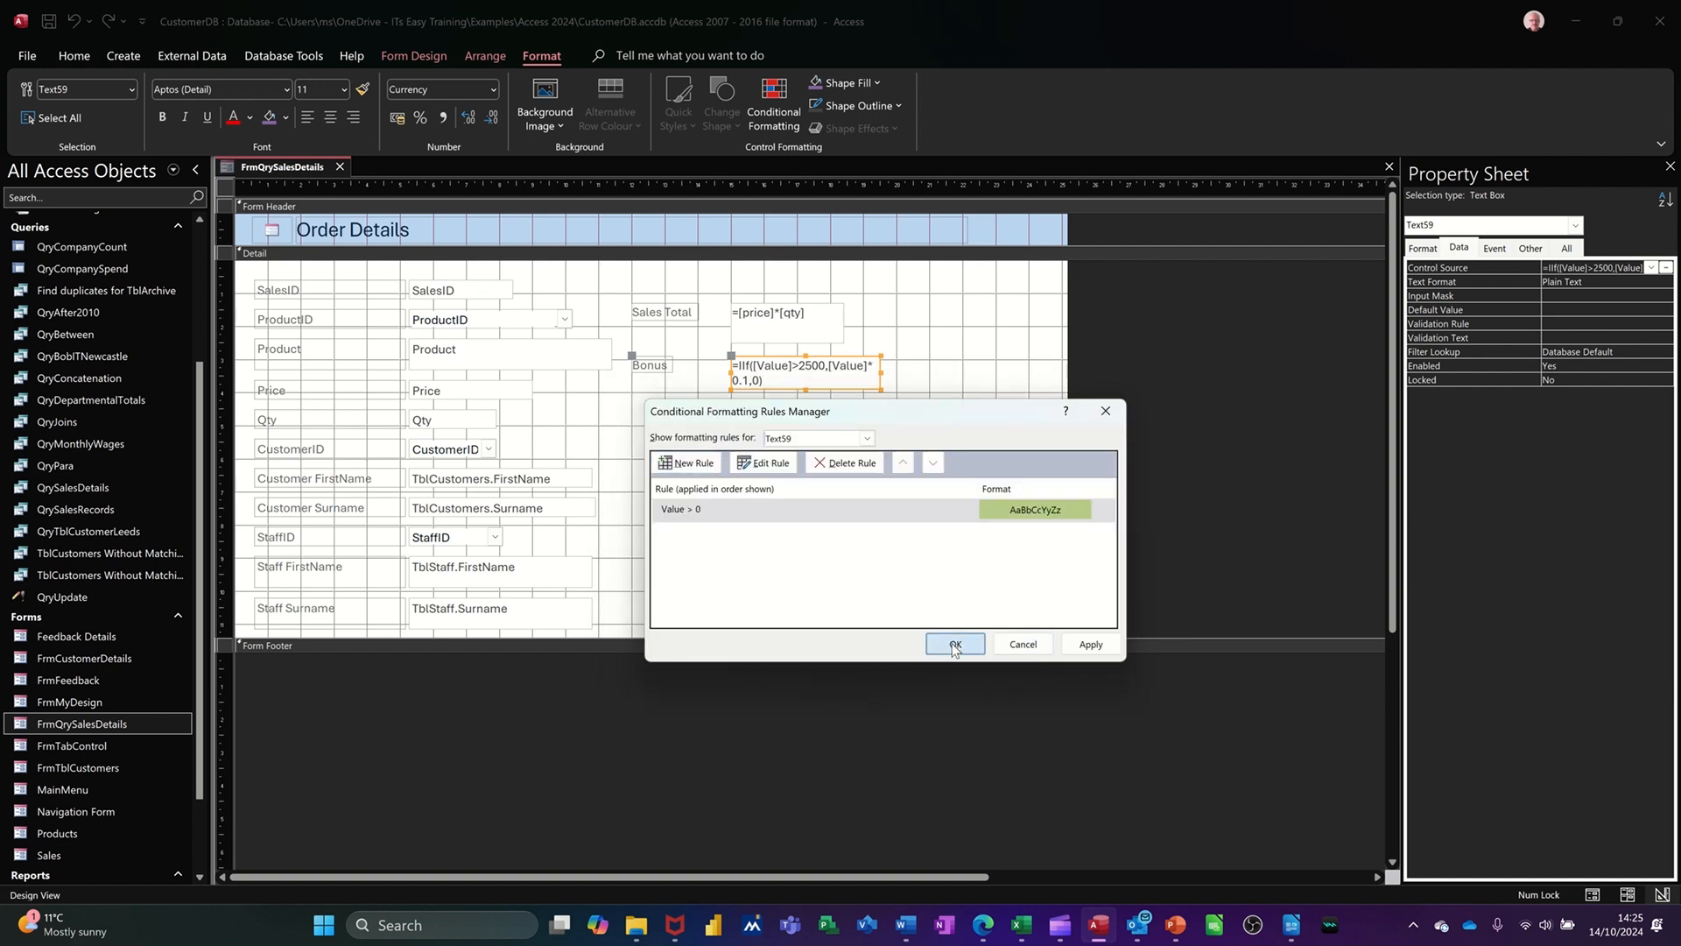
pyautogui.click(954, 645)
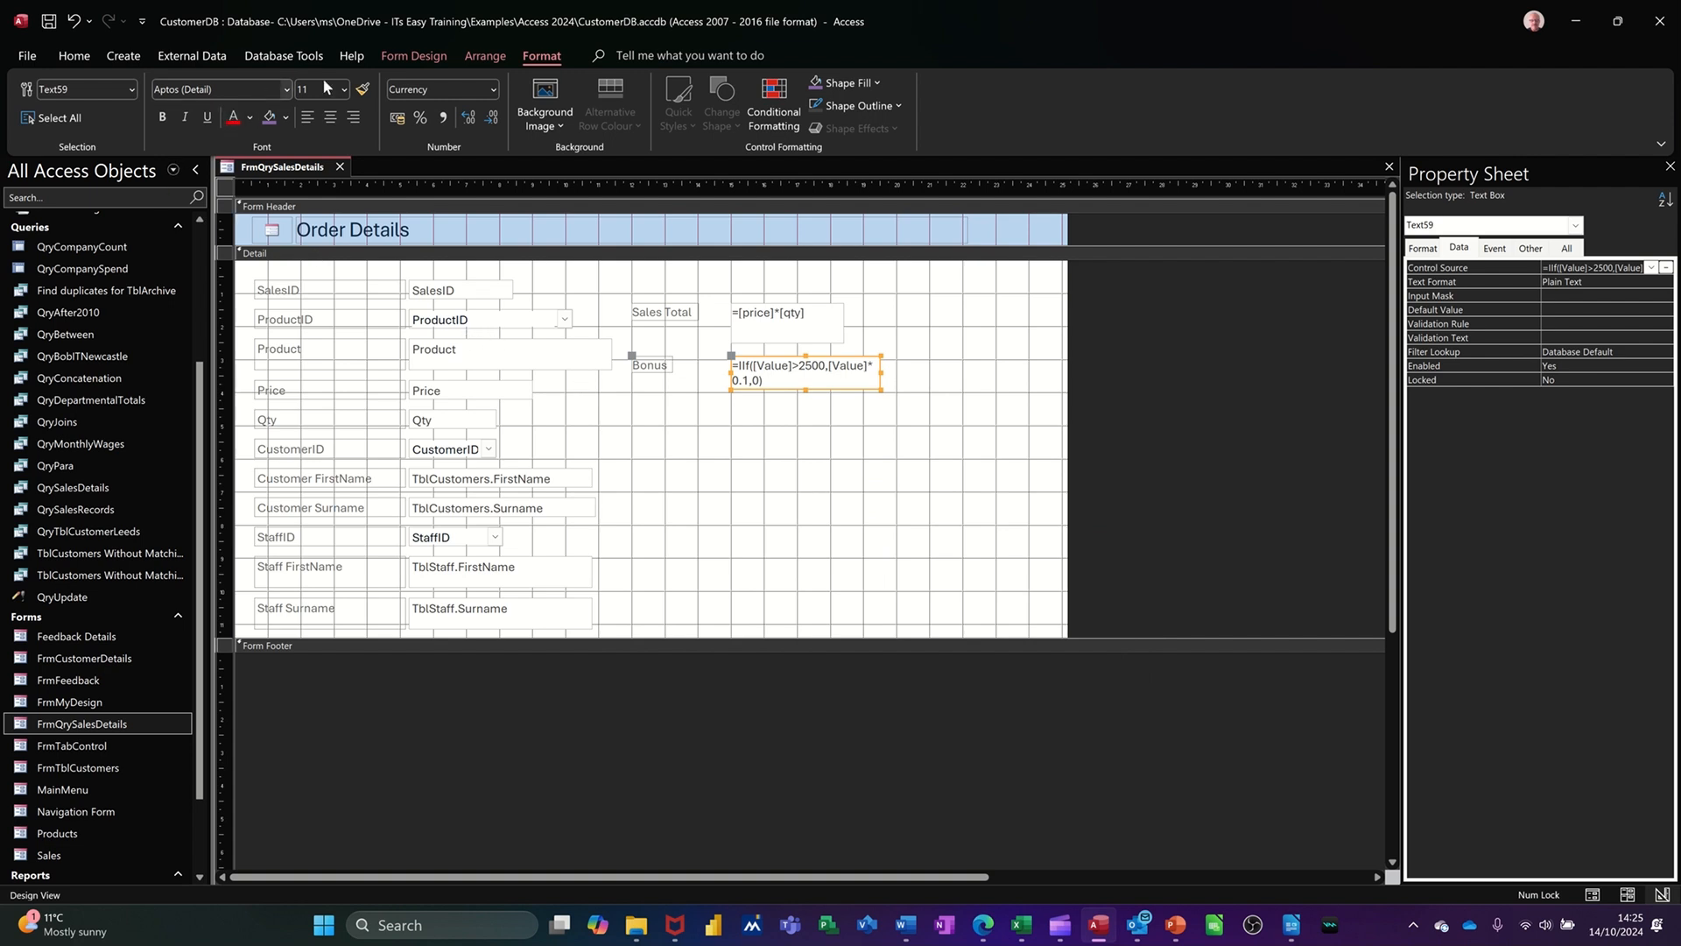
# Display the order details in Form View and check the Bonus box's formatting across the first four records.
pyautogui.click(394, 57)
pyautogui.click(46, 114)
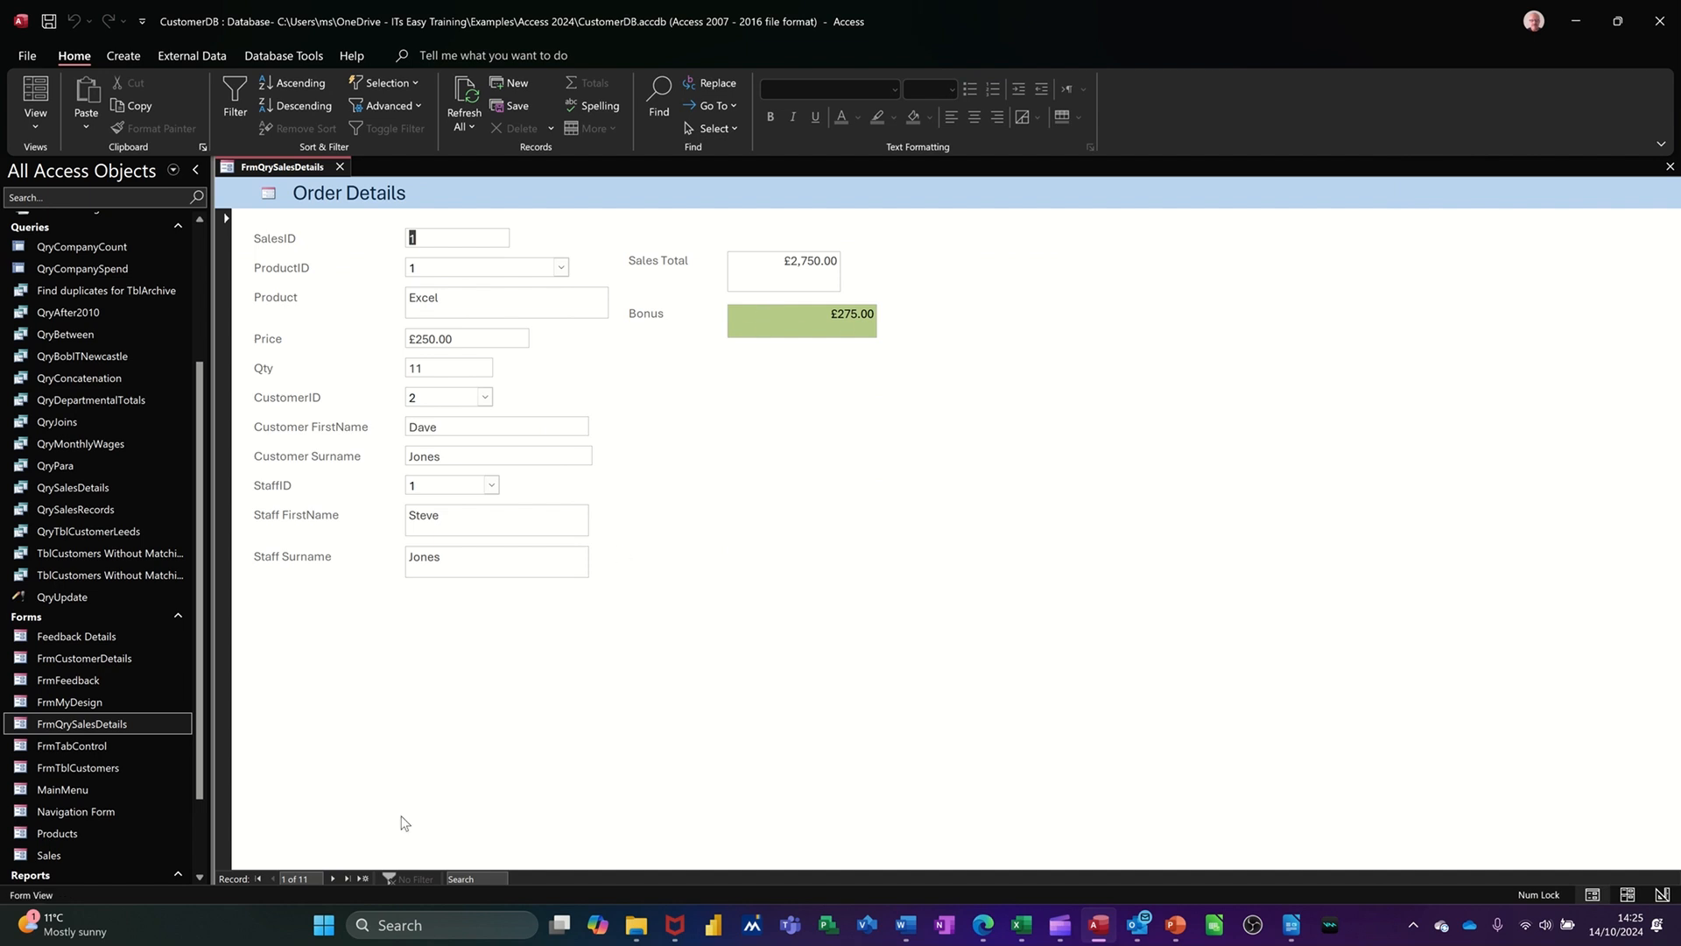
pyautogui.click(333, 878)
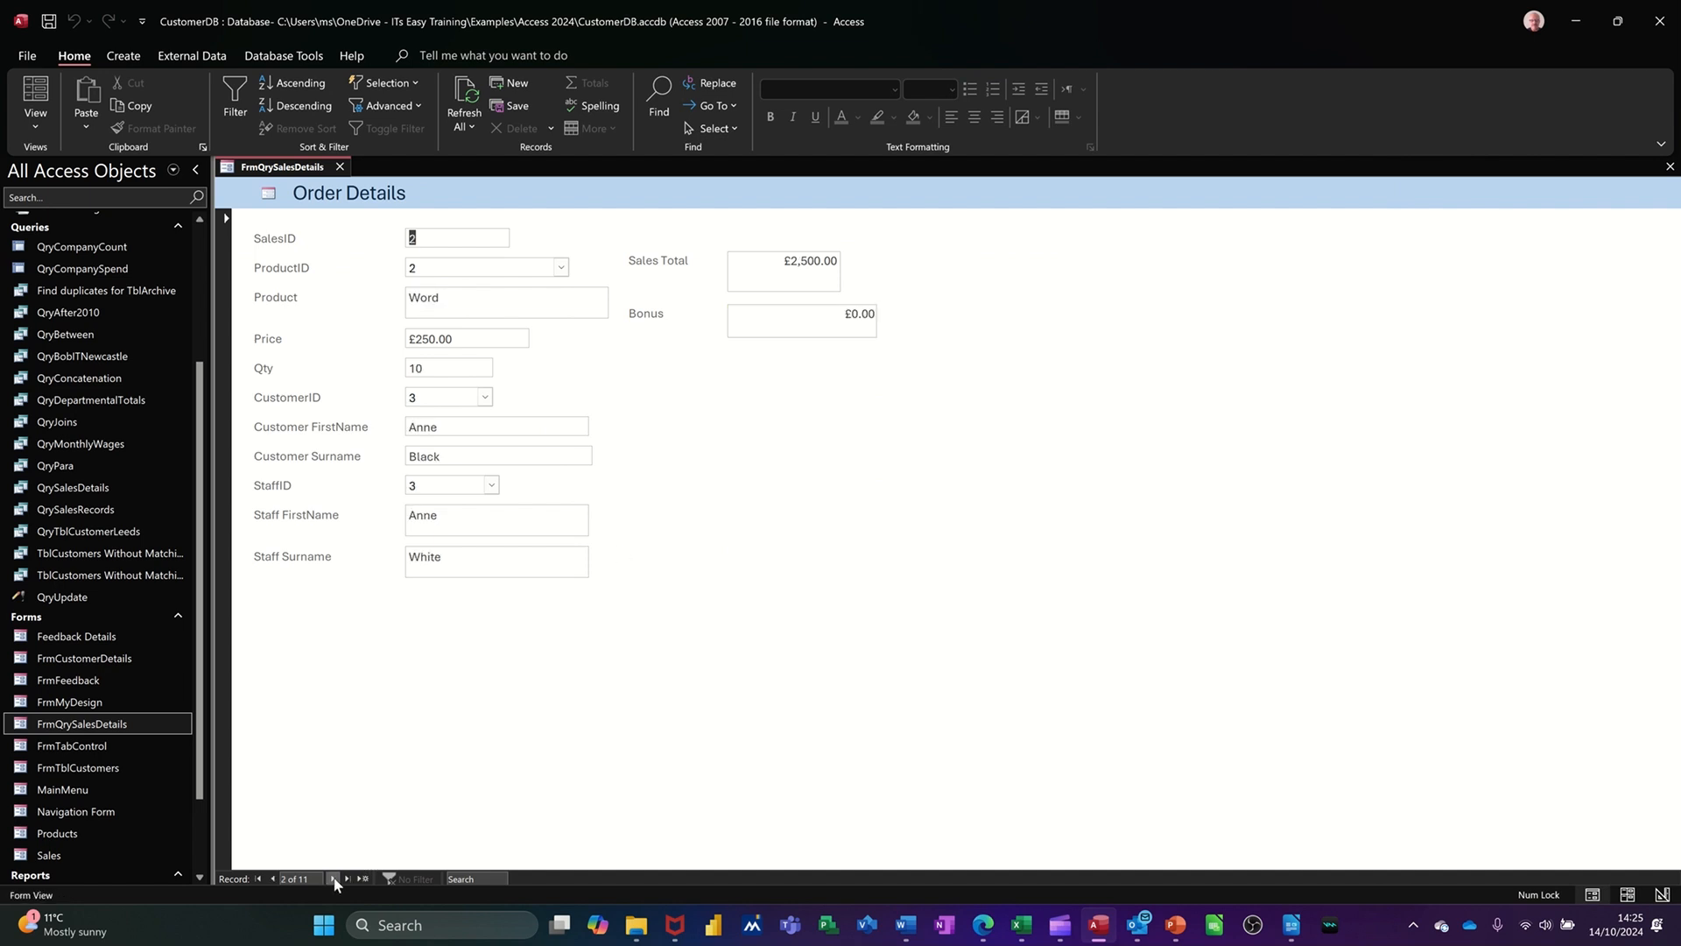
pyautogui.click(333, 878)
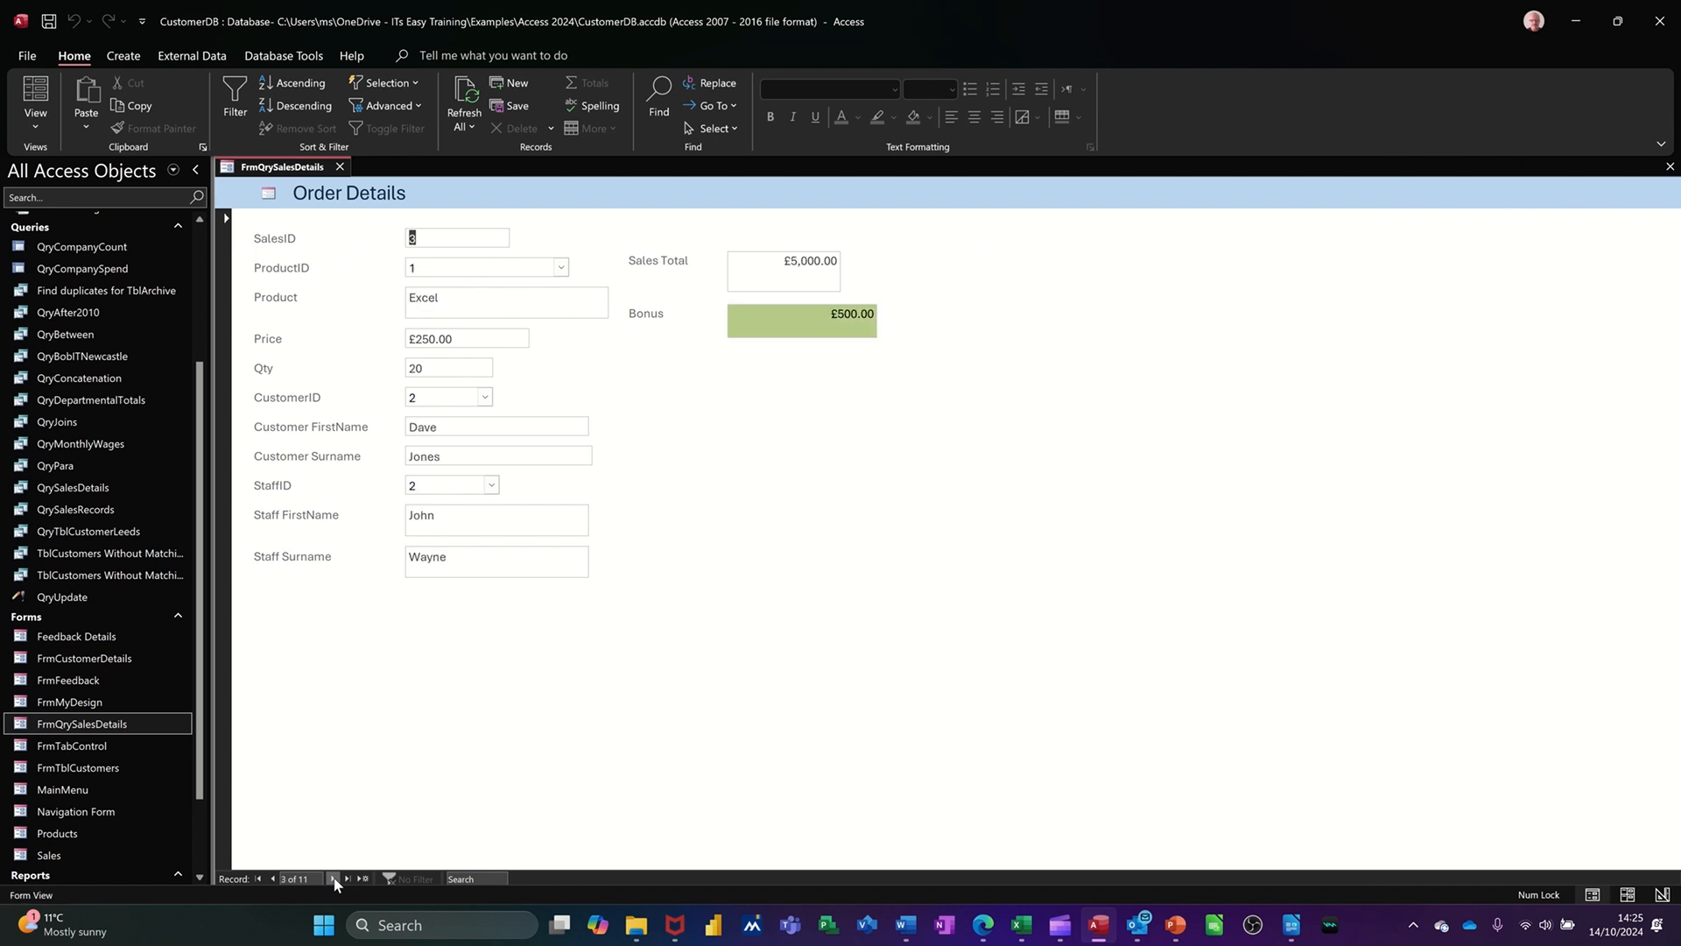
pyautogui.click(333, 878)
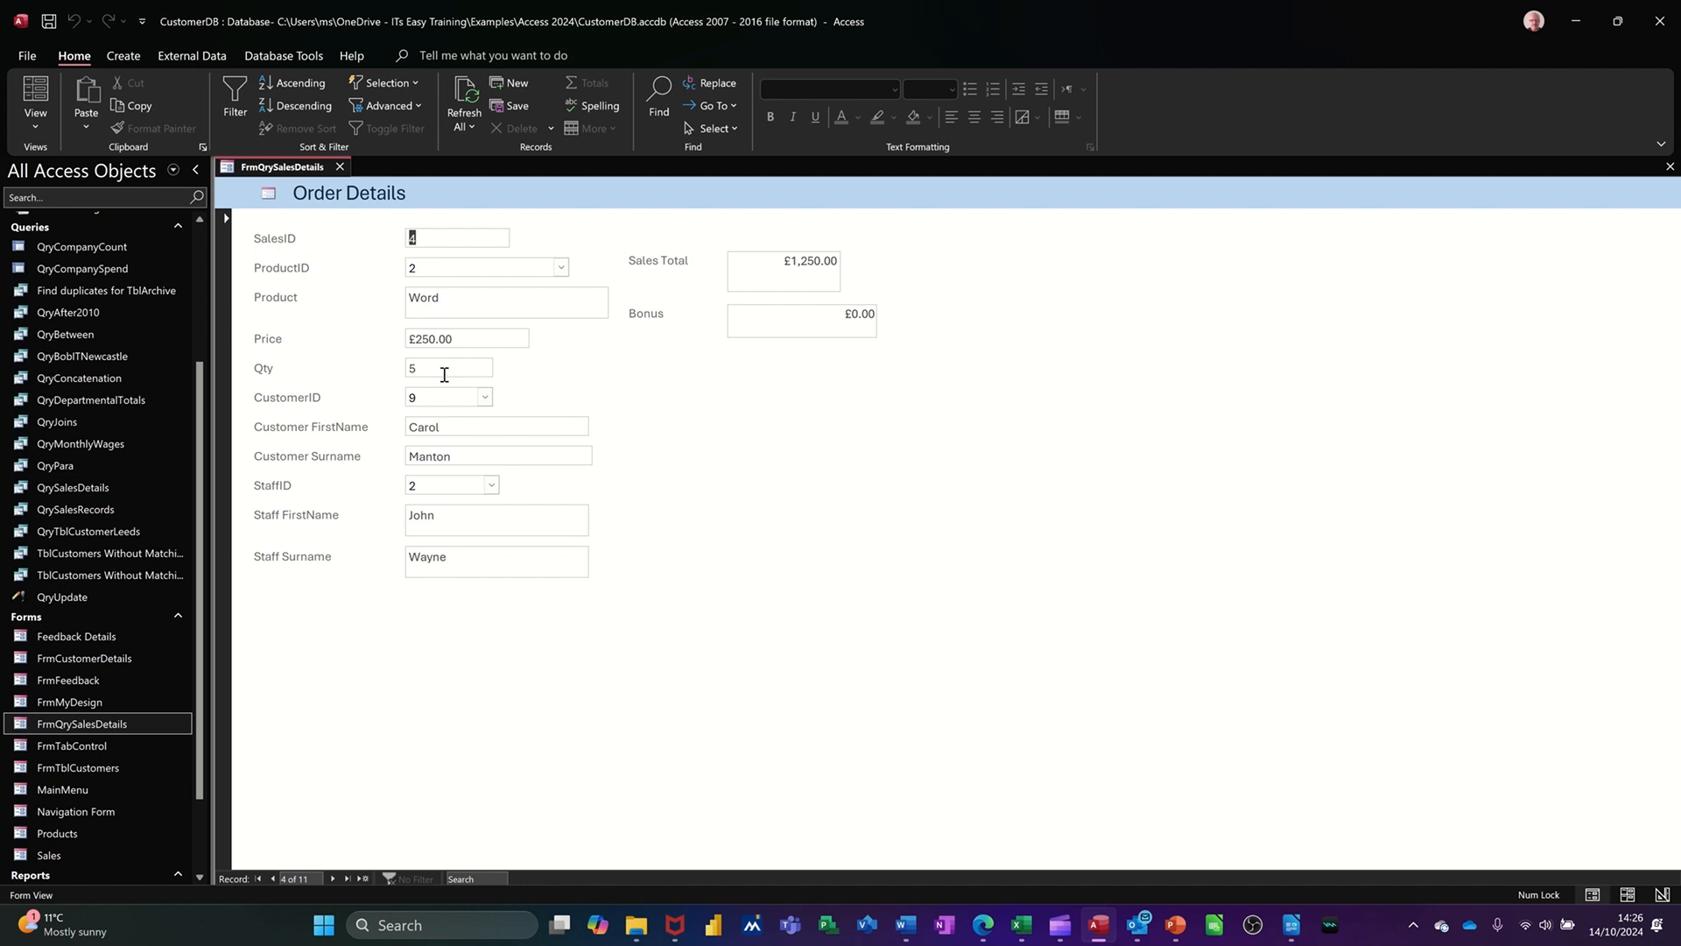
# Return to Design View and start a conditional formatting rule for the Qty text box that compares it to other records.
pyautogui.click(36, 123)
pyautogui.click(79, 233)
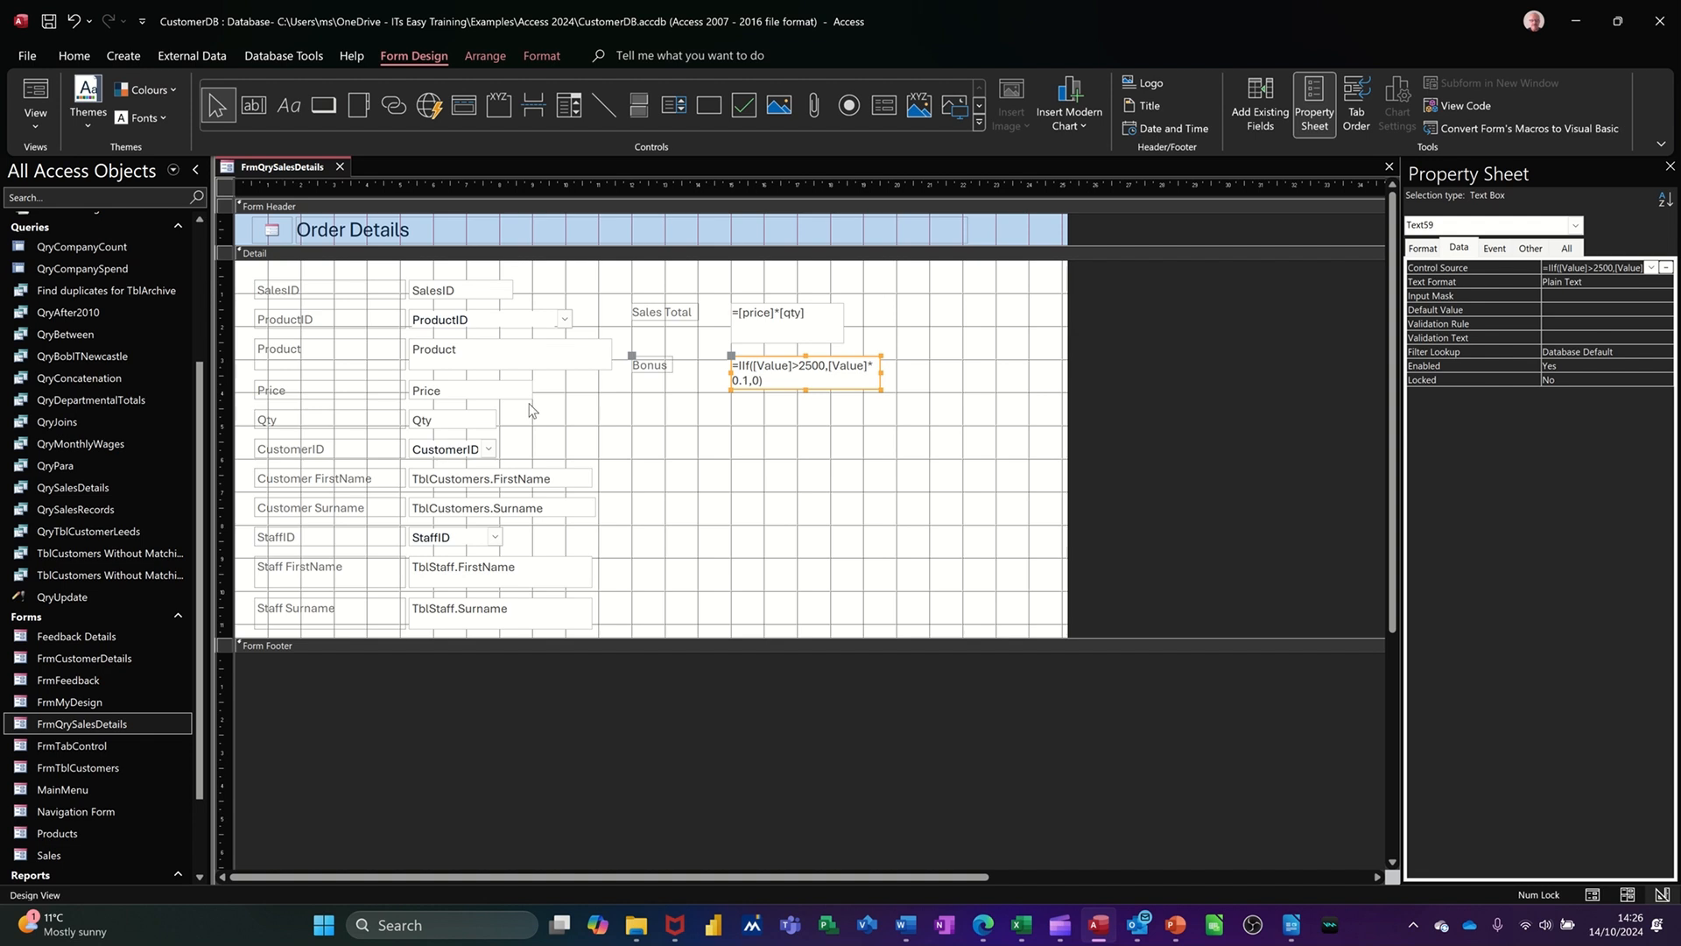
pyautogui.click(467, 428)
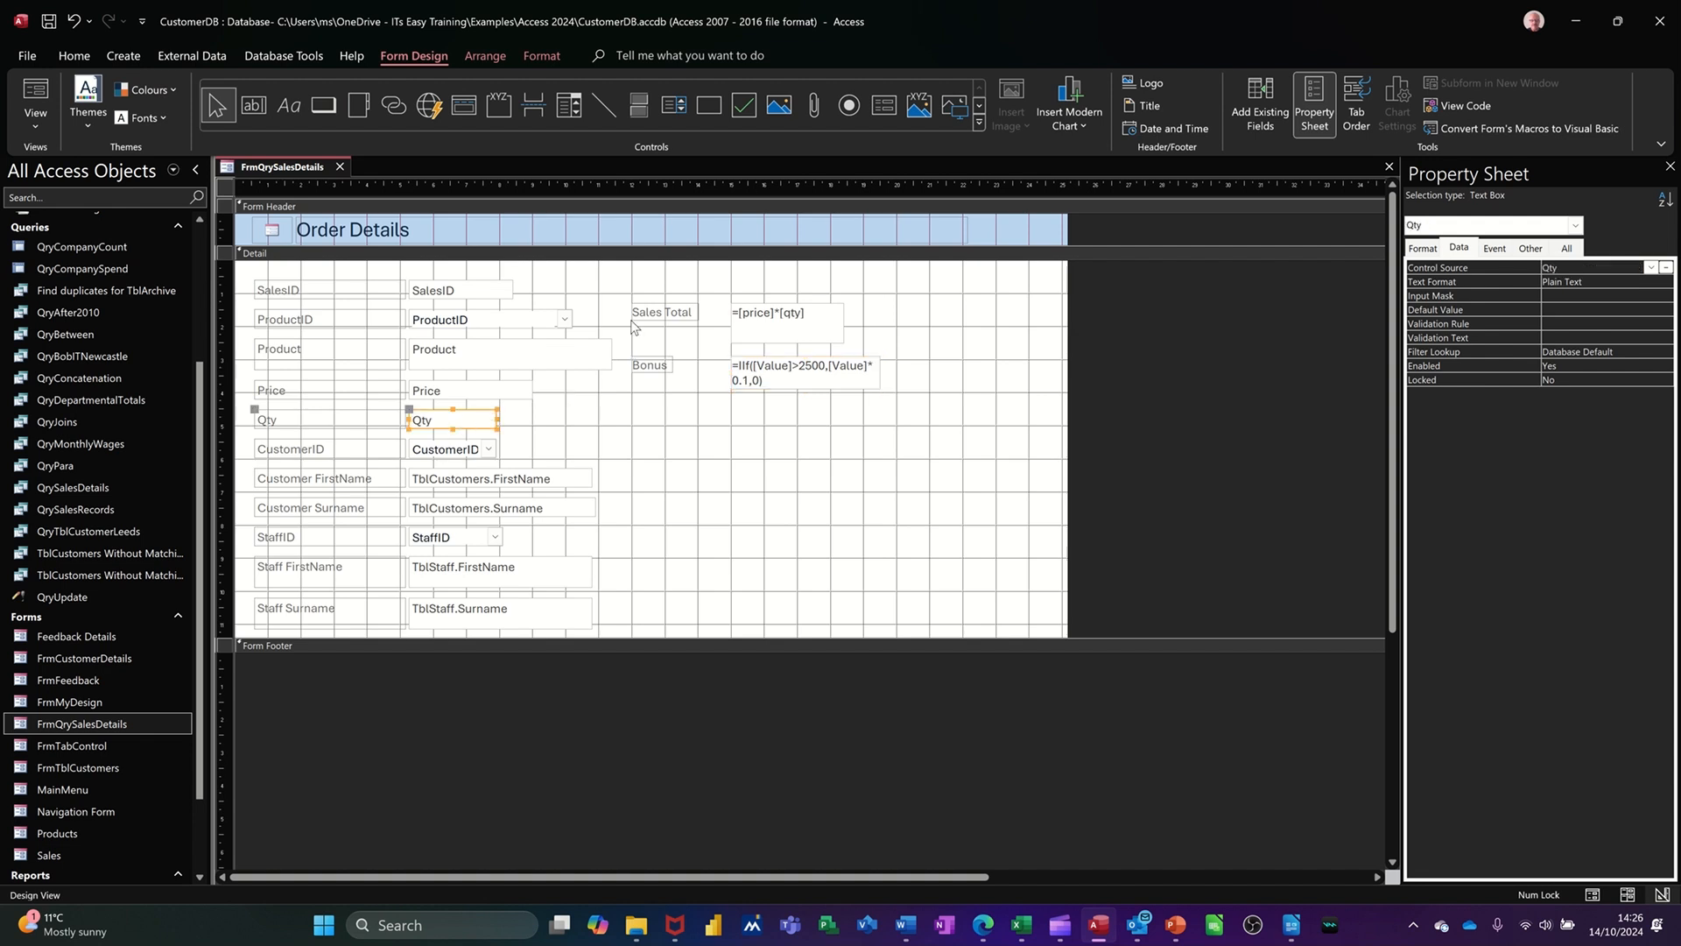
pyautogui.click(536, 55)
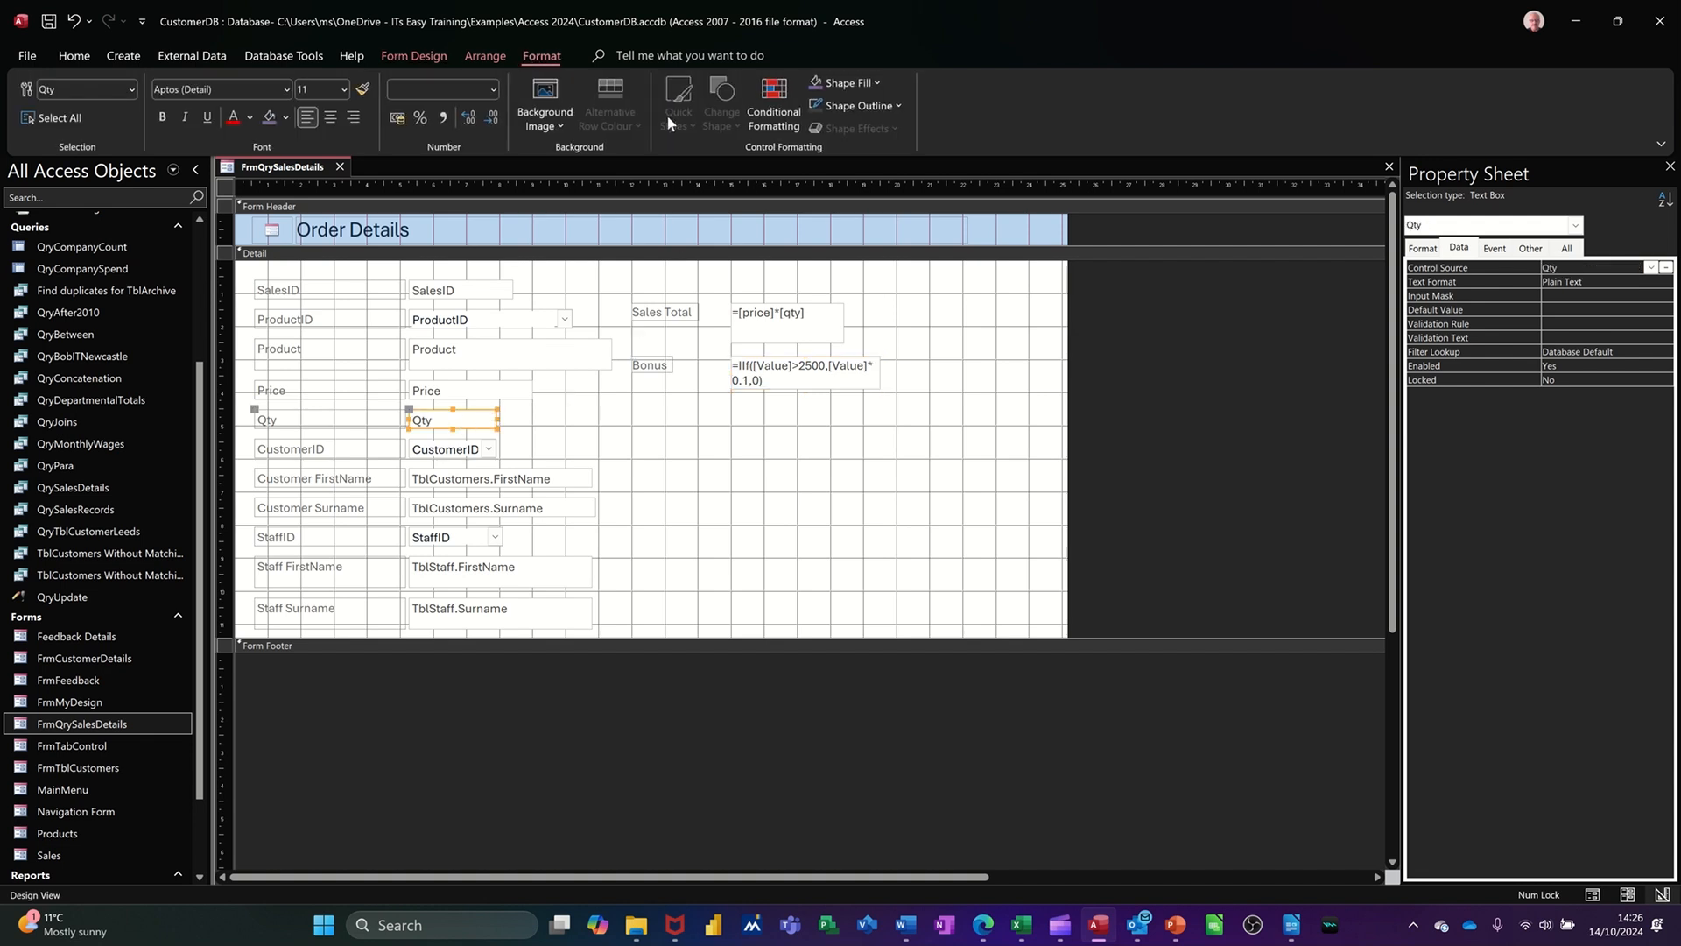
pyautogui.click(771, 102)
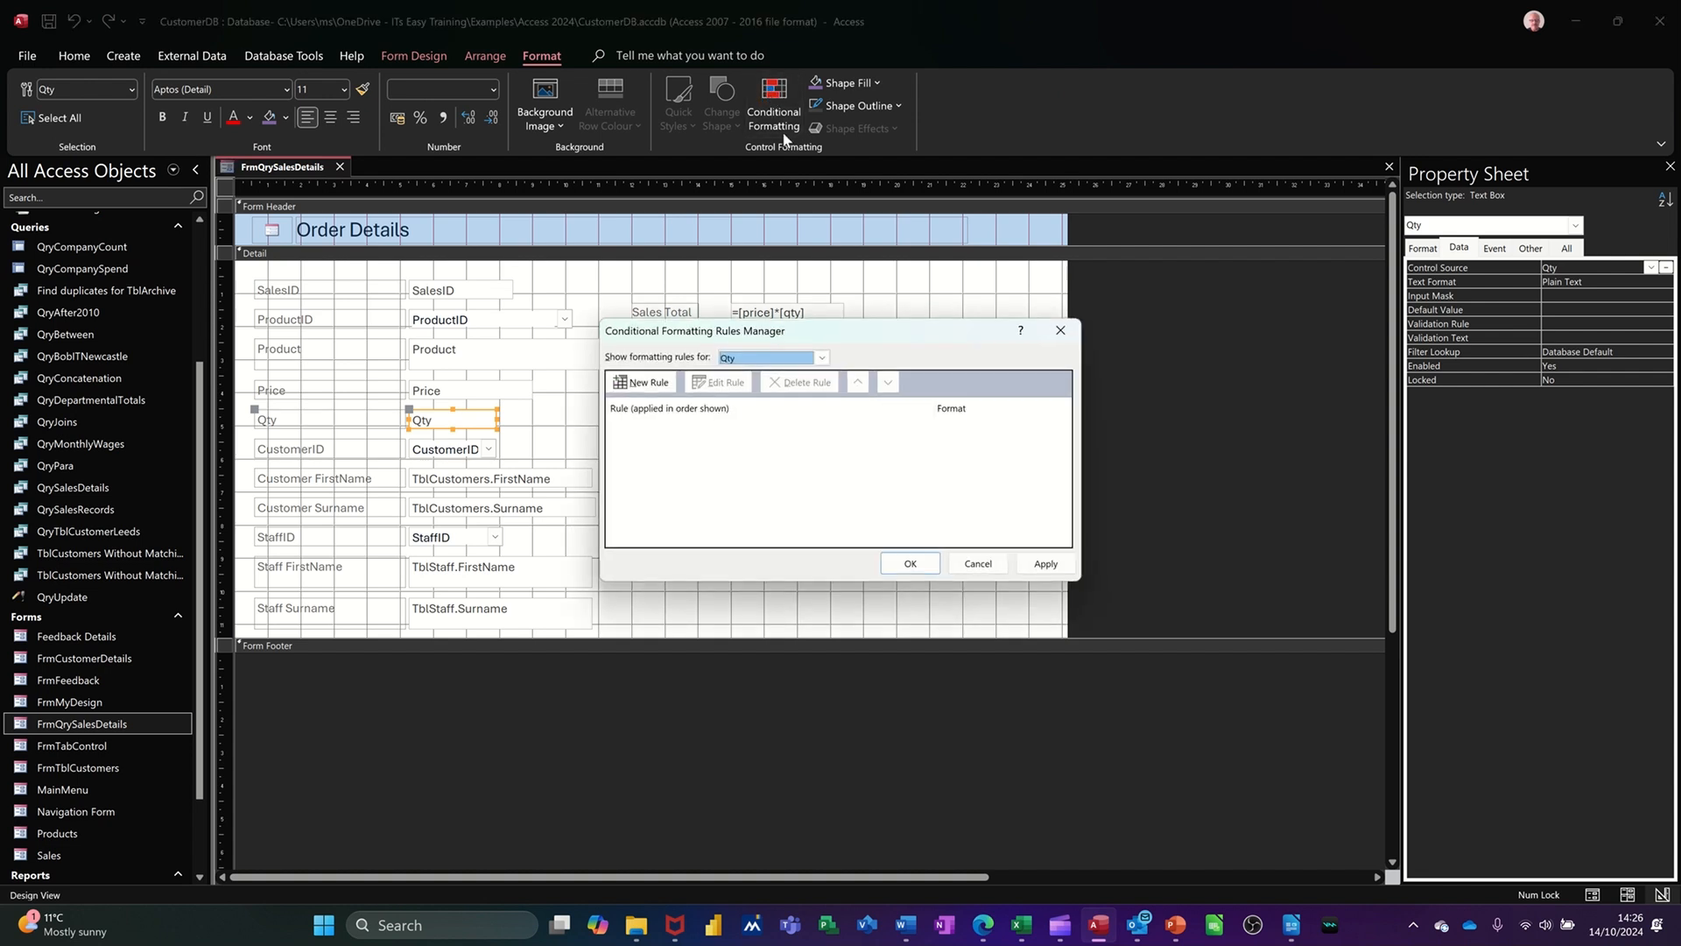
pyautogui.click(654, 385)
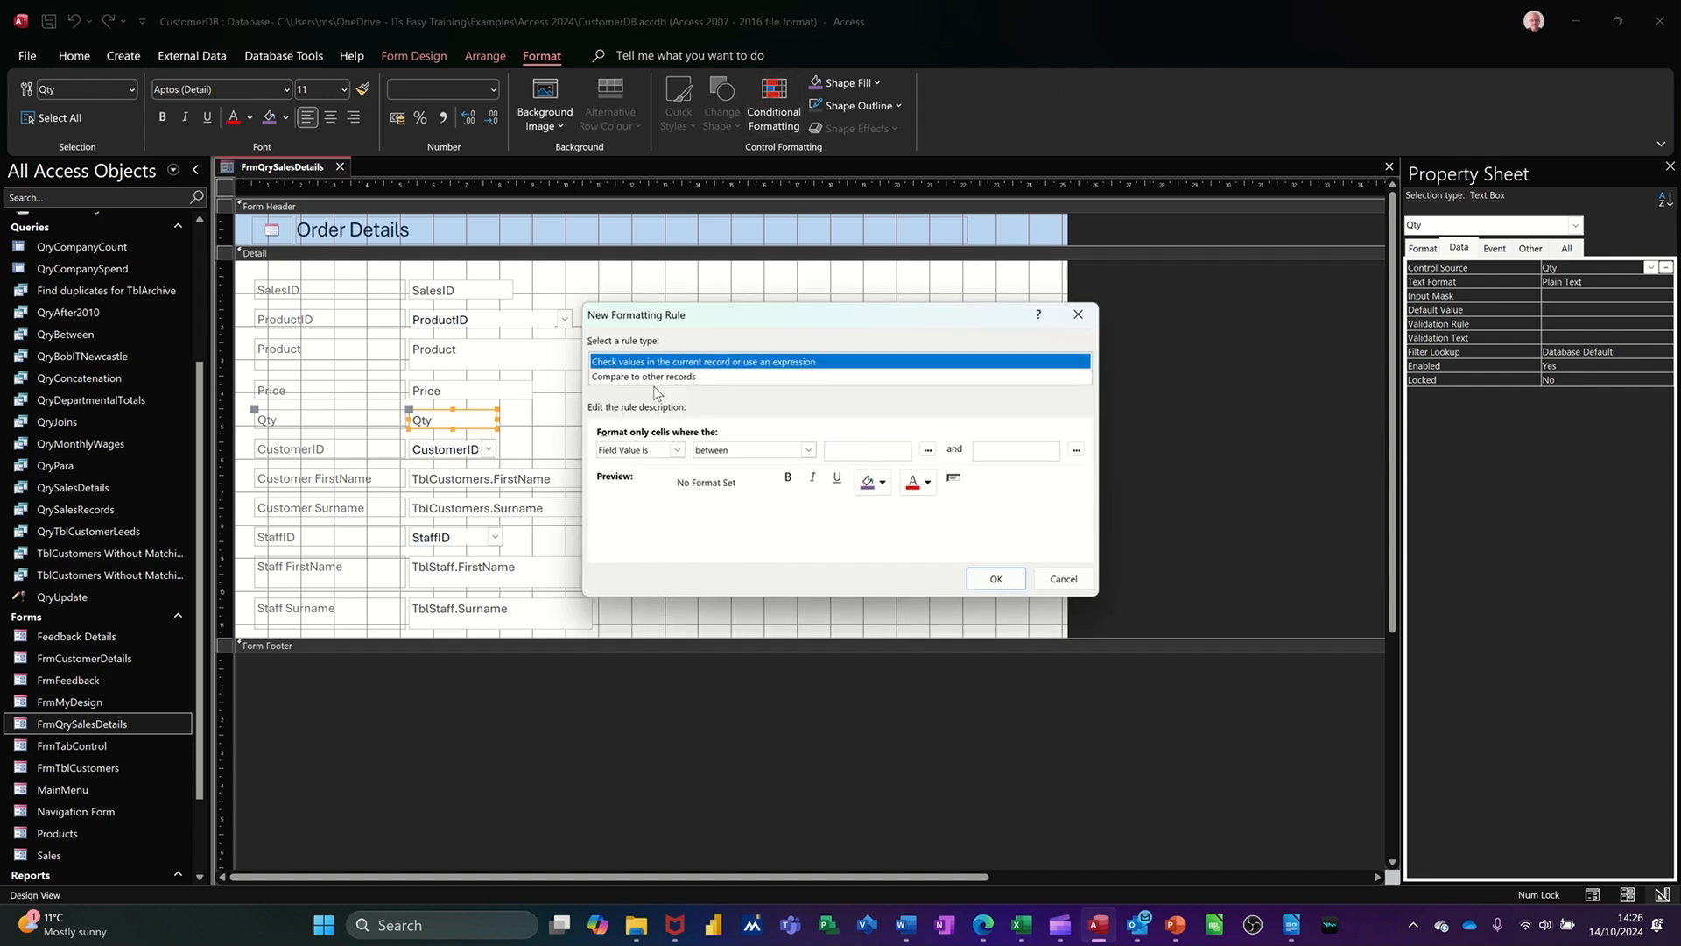
pyautogui.click(624, 377)
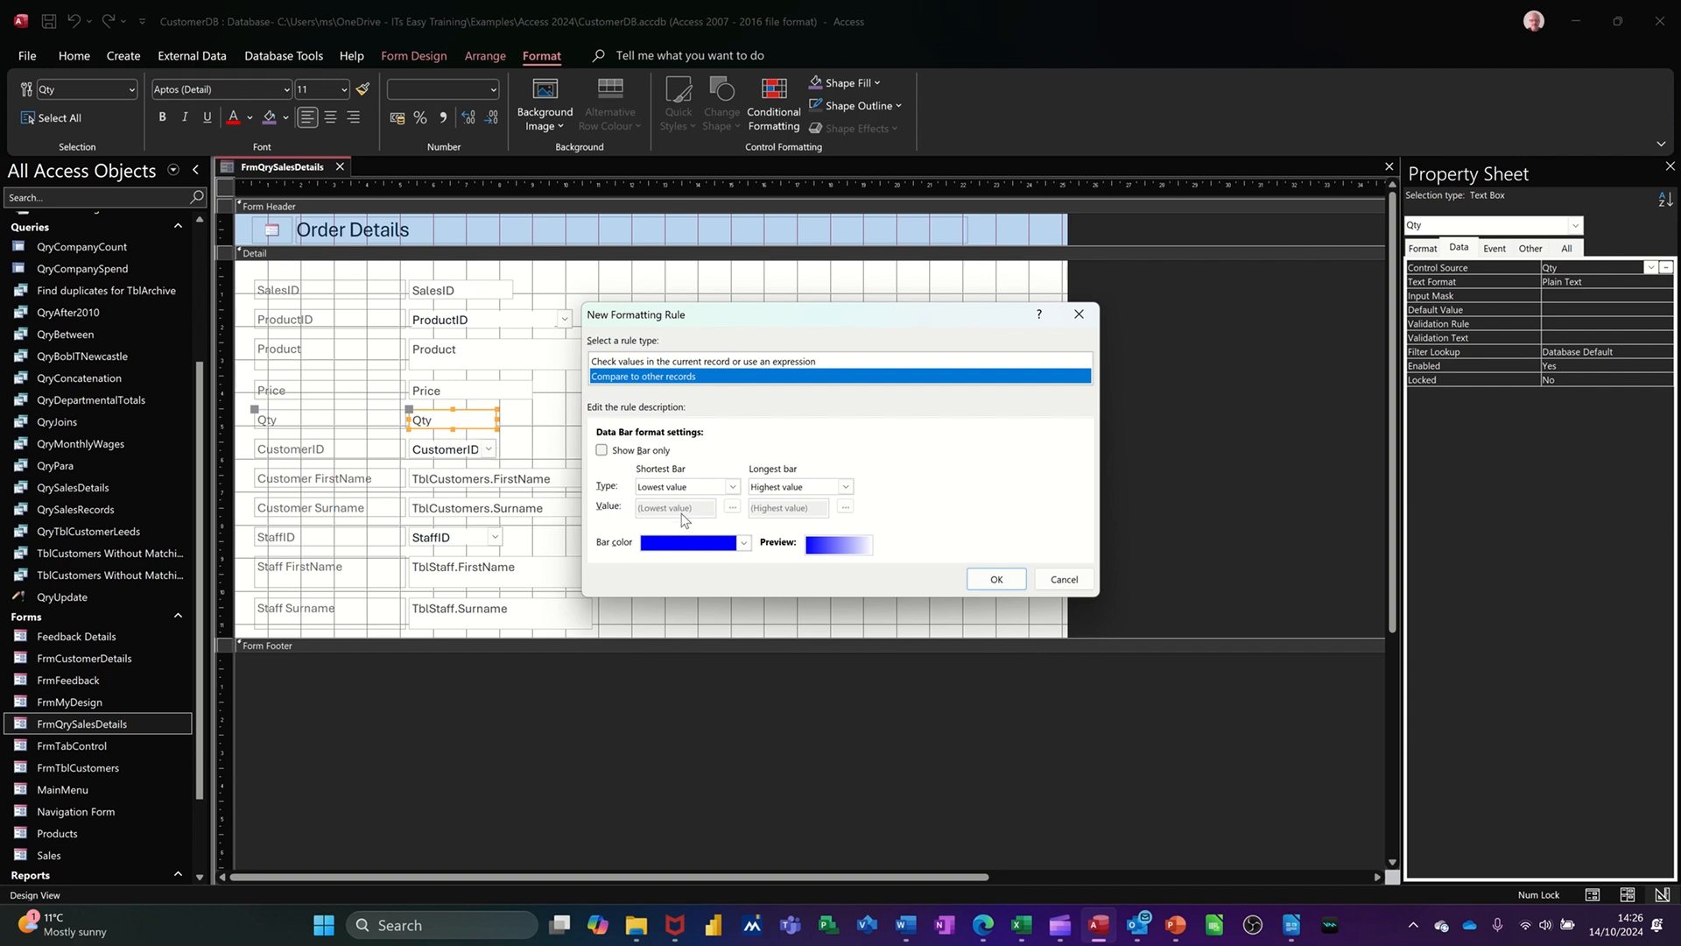
# Set both data bar types to Number, with a shortest bar value of 0 and a longest bar value, and apply the rule.
pyautogui.click(733, 492)
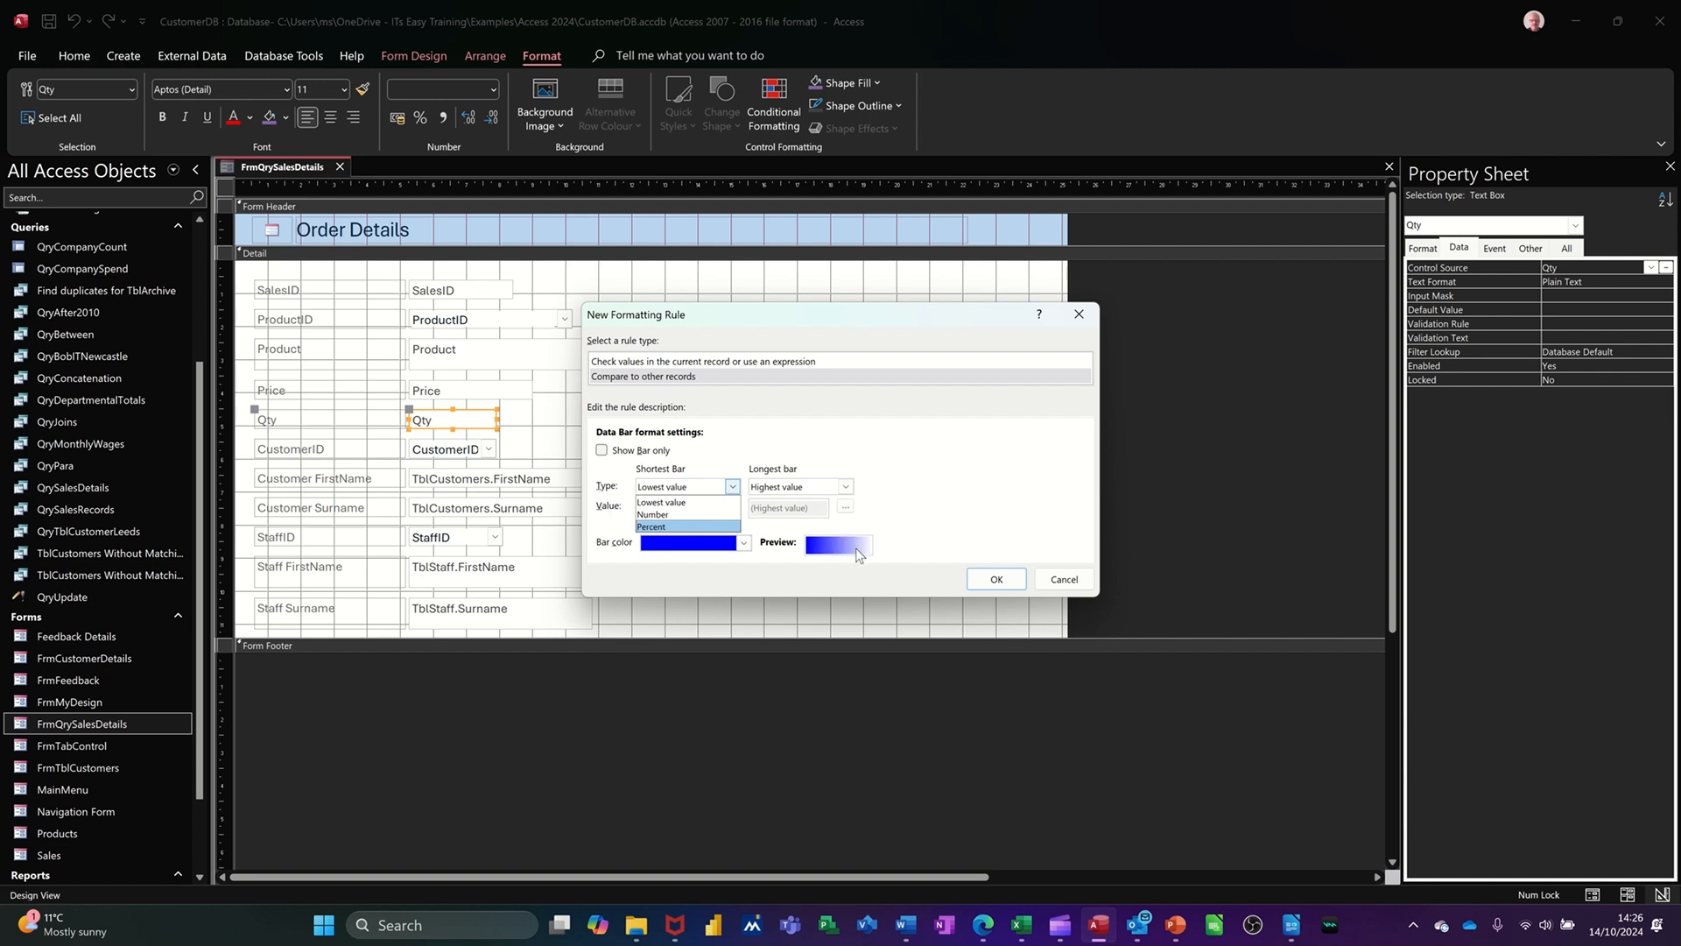
pyautogui.click(691, 518)
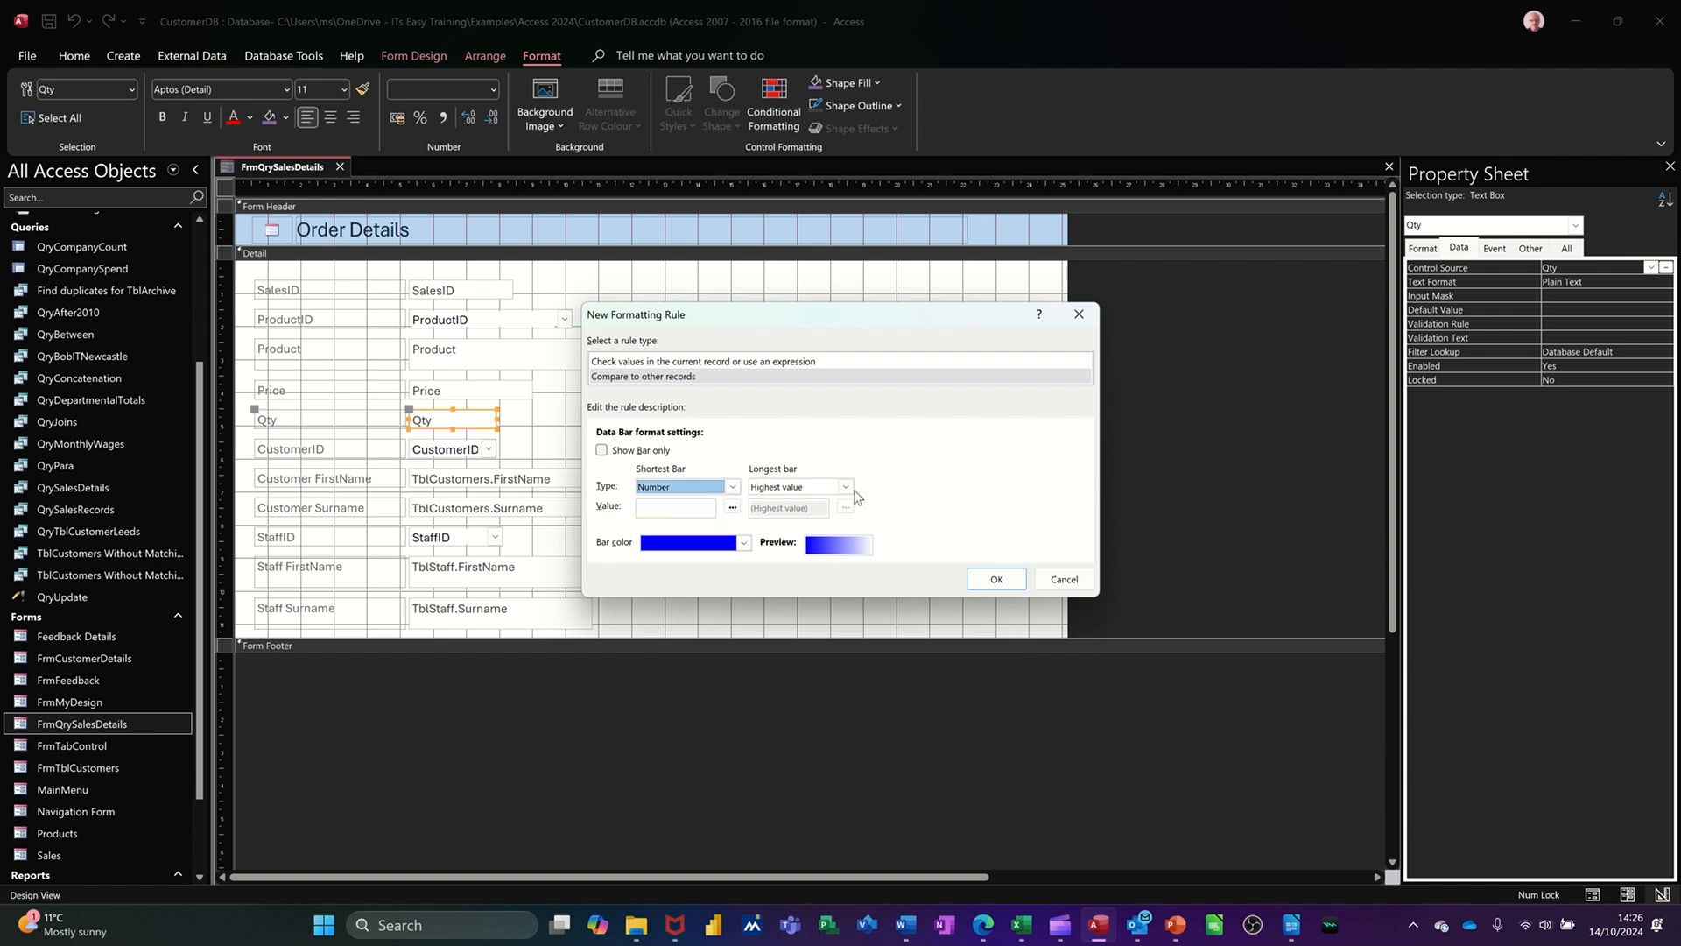
pyautogui.click(845, 487)
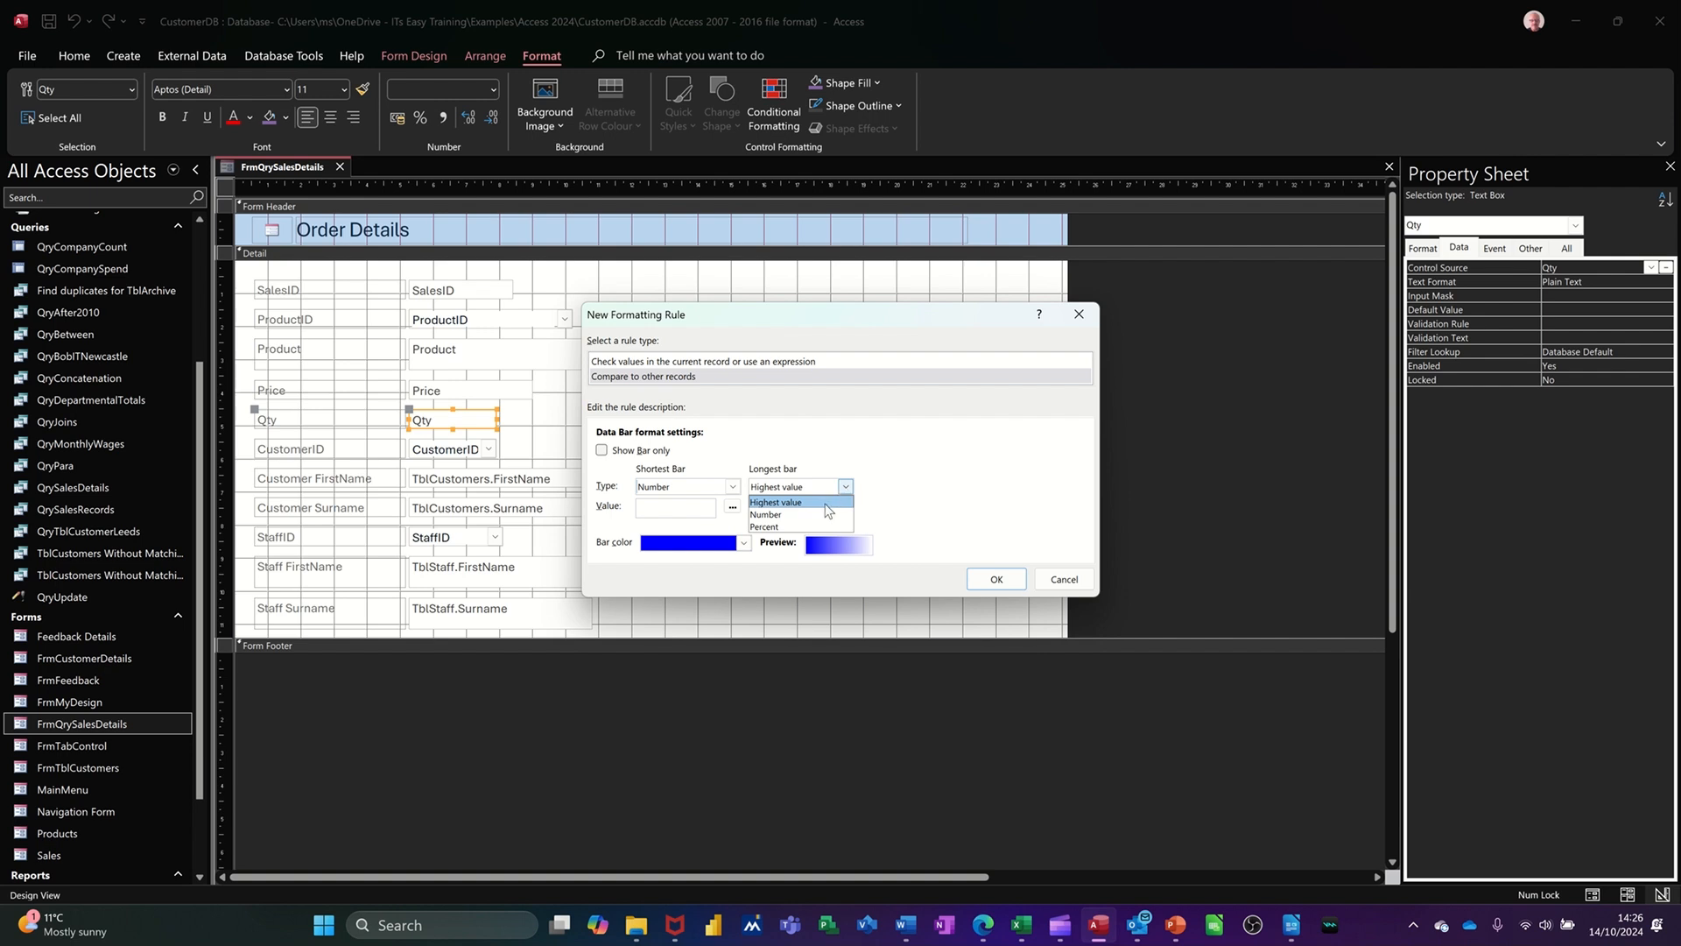
pyautogui.click(823, 514)
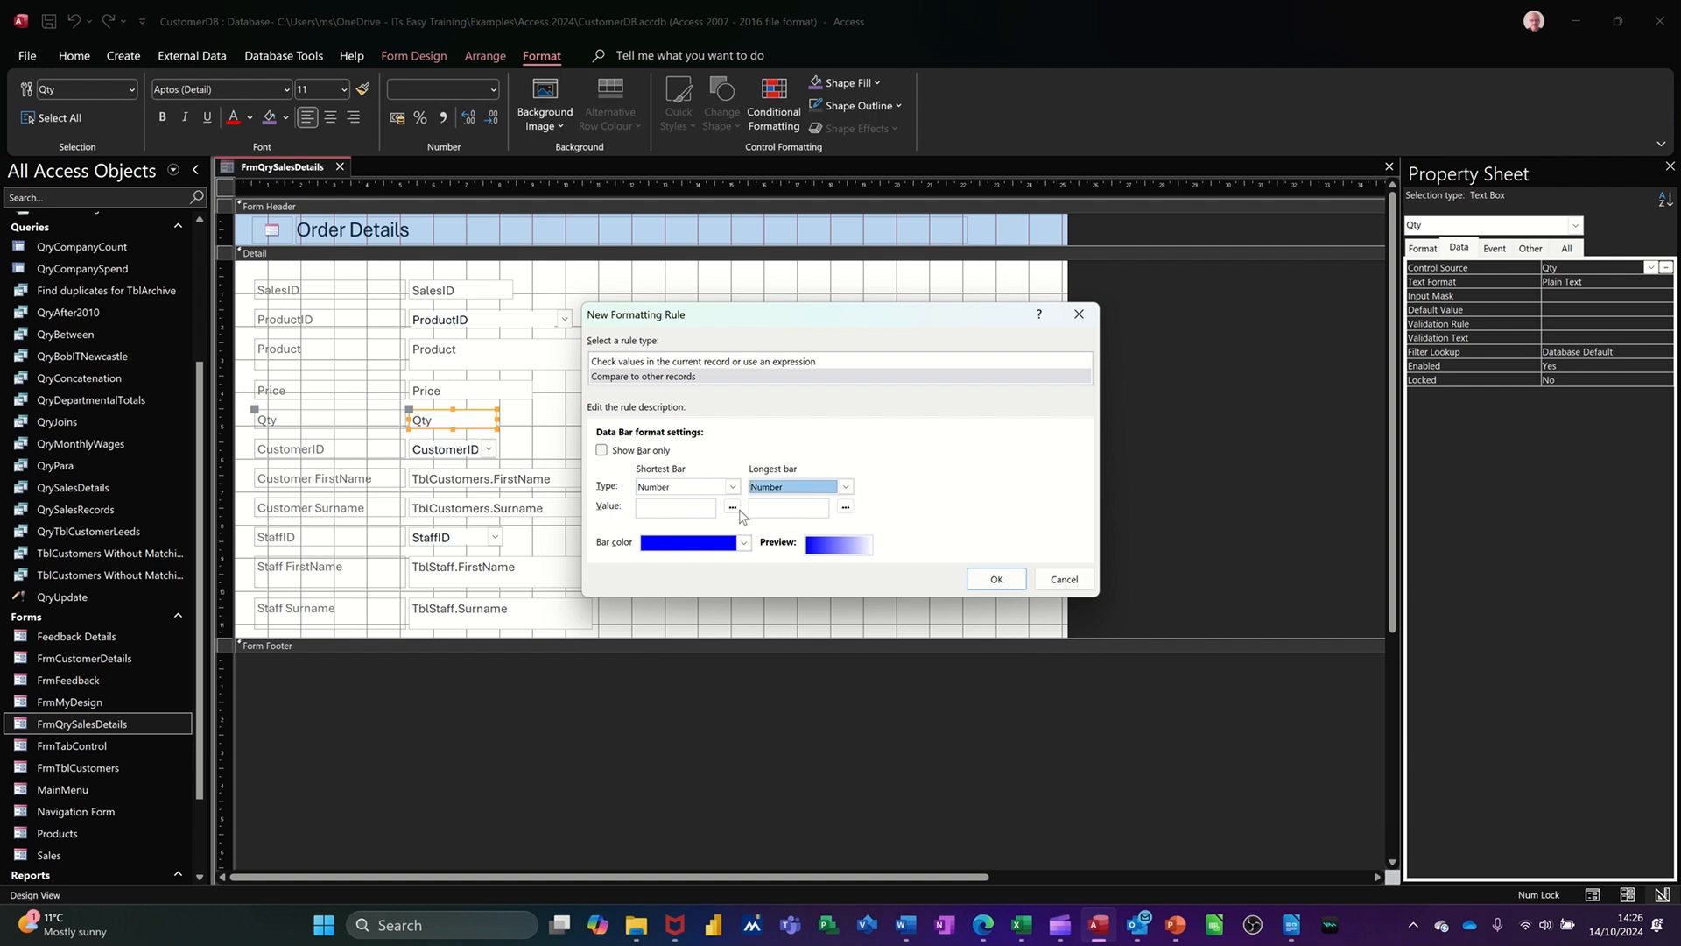
pyautogui.click(695, 514)
pyautogui.write('0')
pyautogui.write('1')
pyautogui.click(995, 580)
pyautogui.click(913, 567)
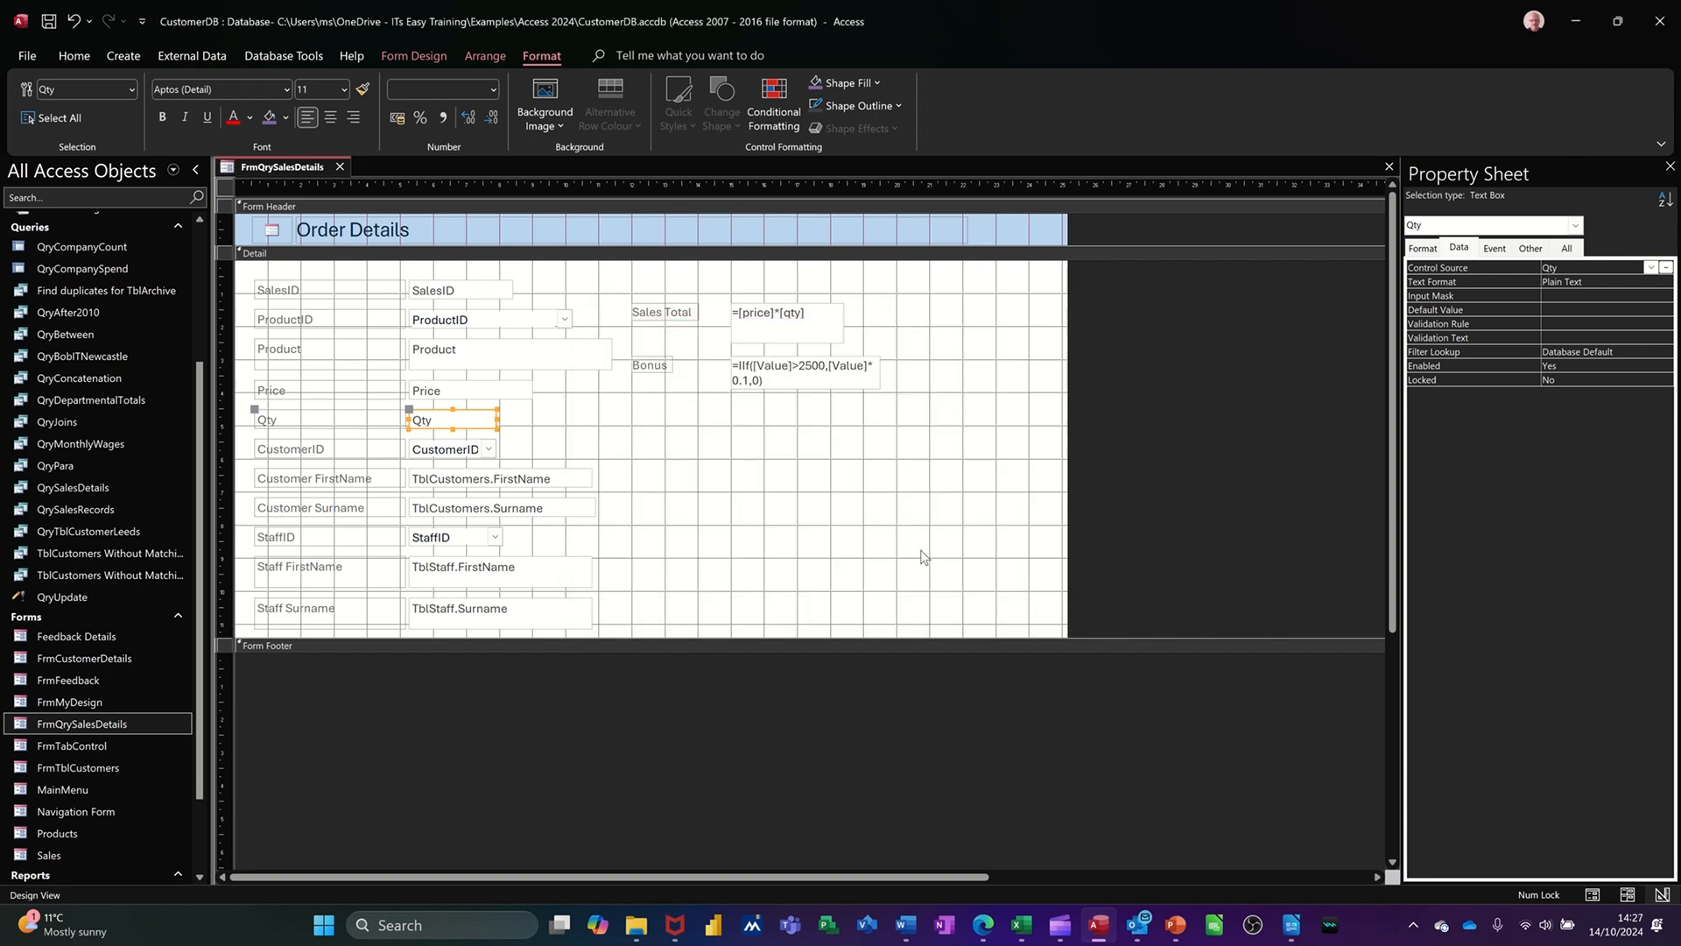
# Display the order details in Form View and compare the Qty data bars from the first record through record 9.
pyautogui.click(384, 56)
pyautogui.click(35, 96)
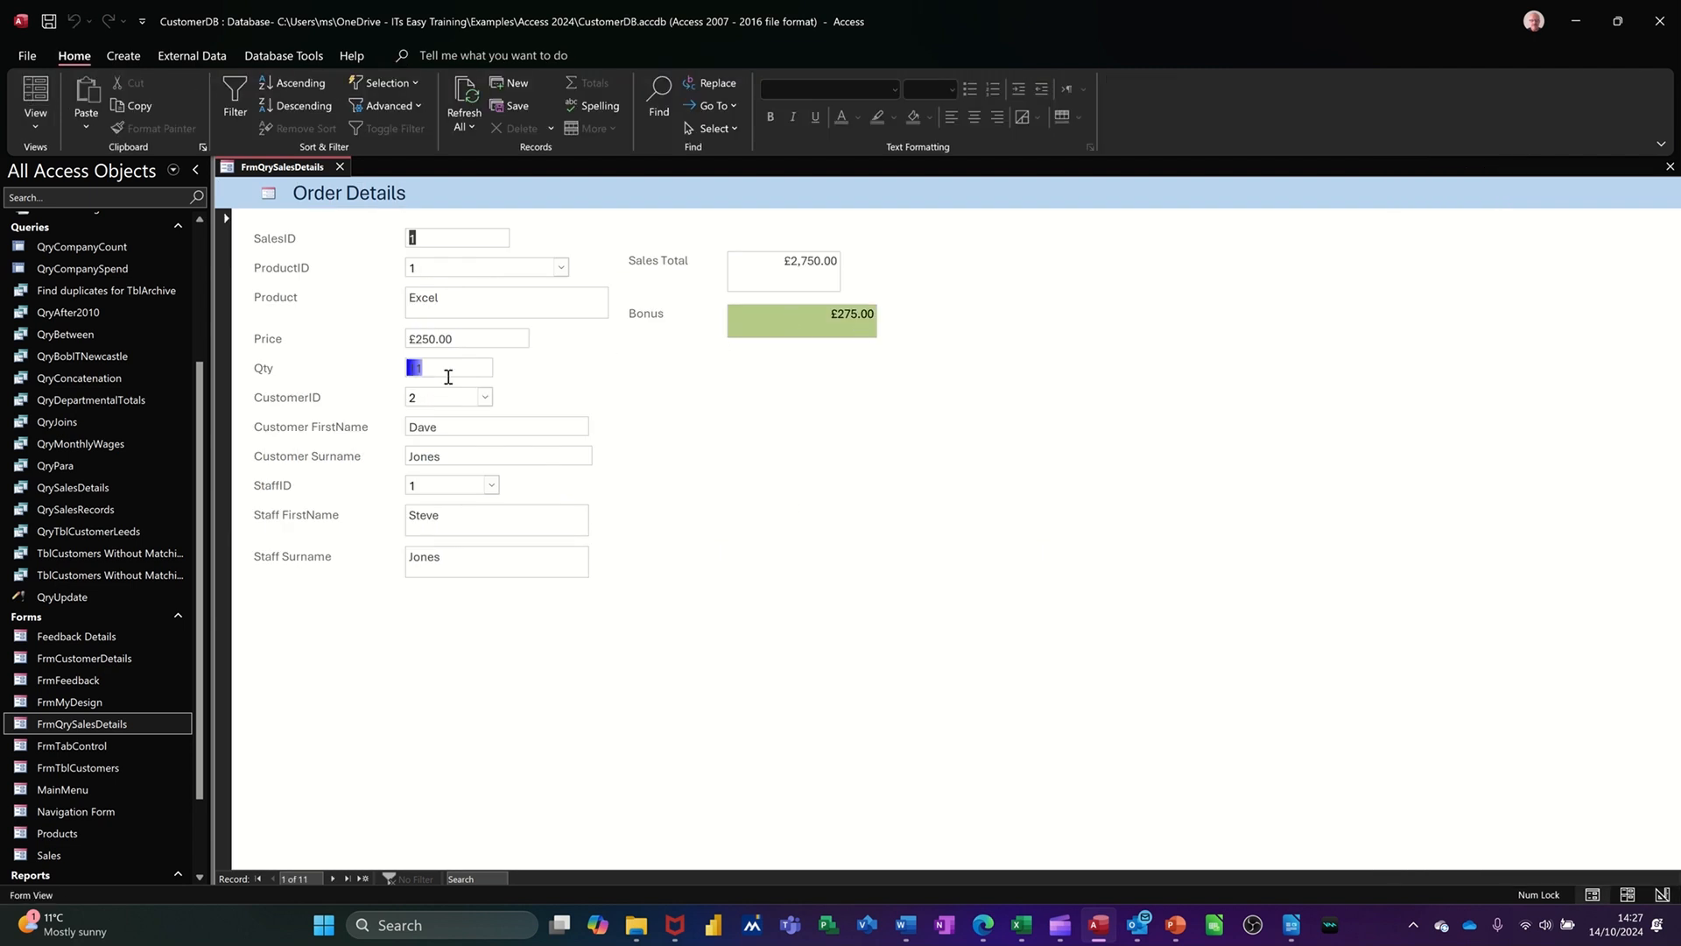
pyautogui.click(333, 878)
pyautogui.click(333, 878)
pyautogui.click(333, 878)
pyautogui.click(333, 878)
pyautogui.click(332, 878)
pyautogui.click(332, 878)
pyautogui.click(333, 878)
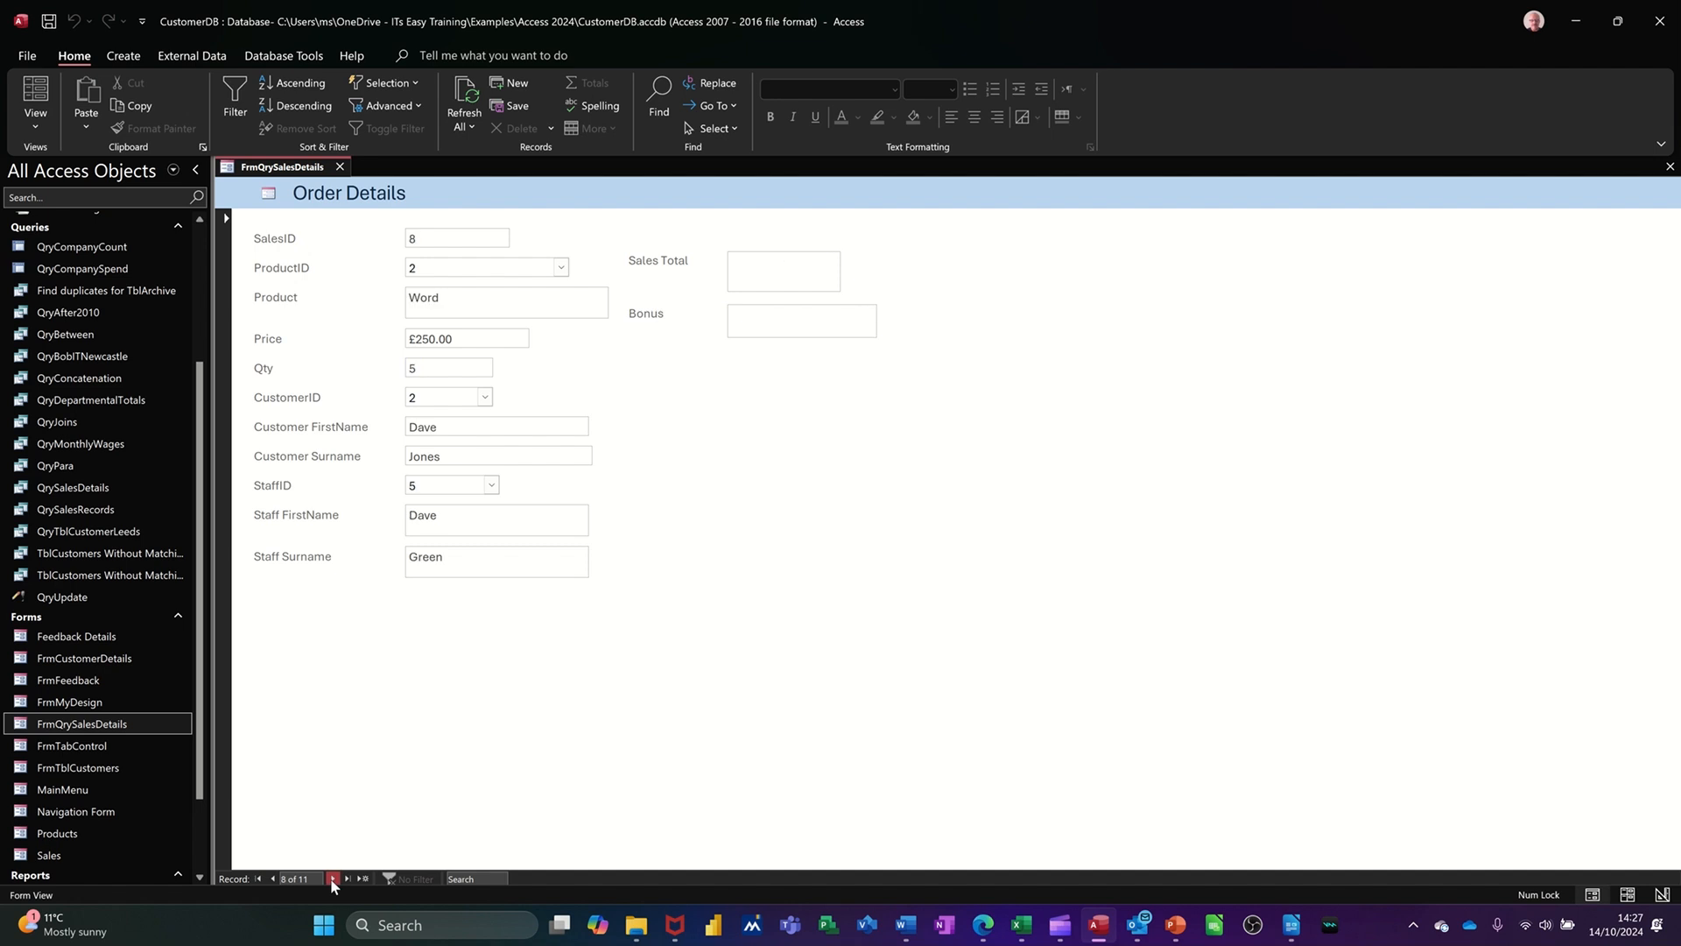
pyautogui.click(333, 878)
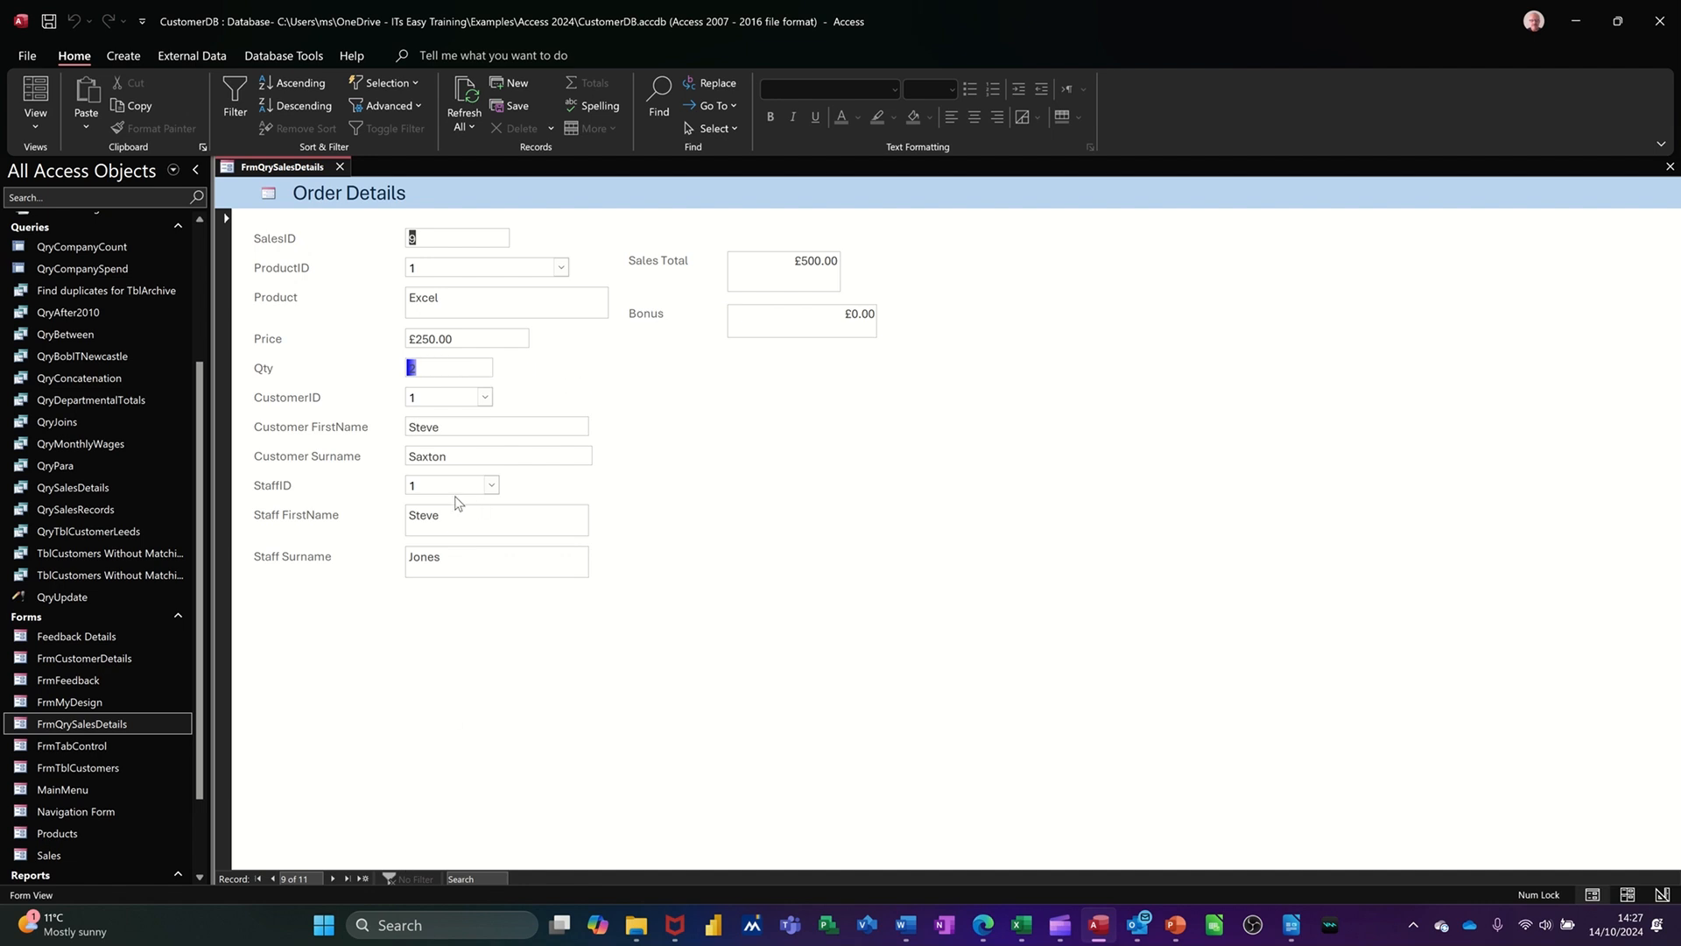
# Change the Qty of the SalesID 9 record to 100.
pyautogui.click(423, 372)
pyautogui.press('BackSpace')
pyautogui.press('Tab')
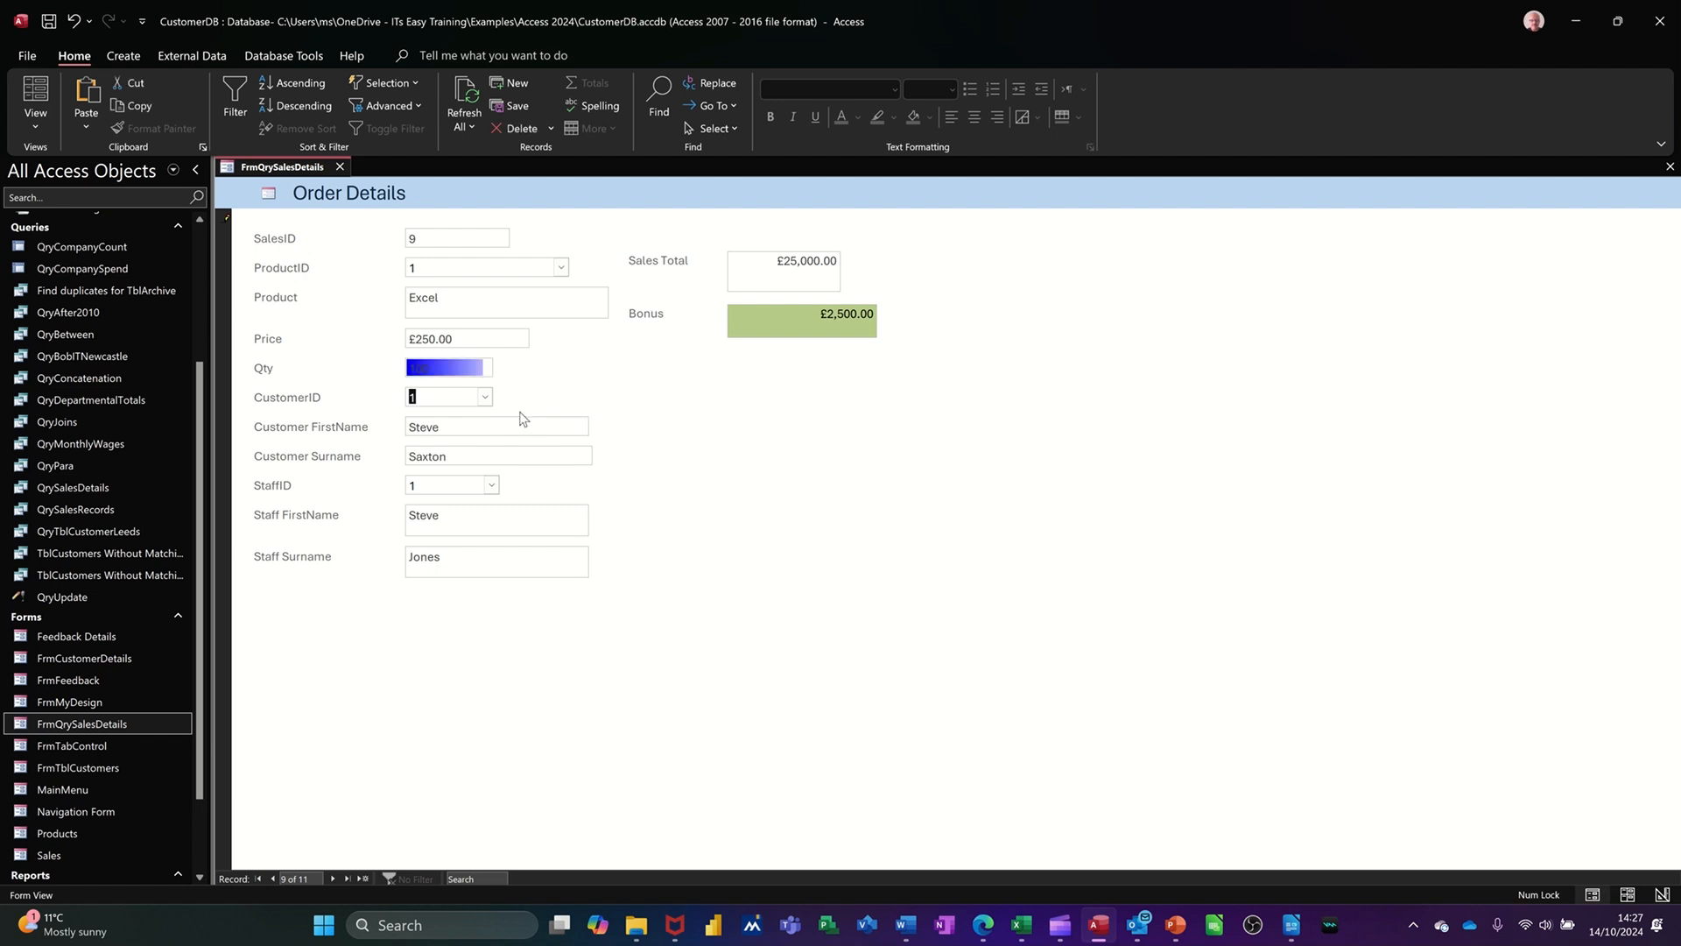
# Change the Qty of the SalesID 9 record to 1 and return the form to Design View.
pyautogui.click(490, 368)
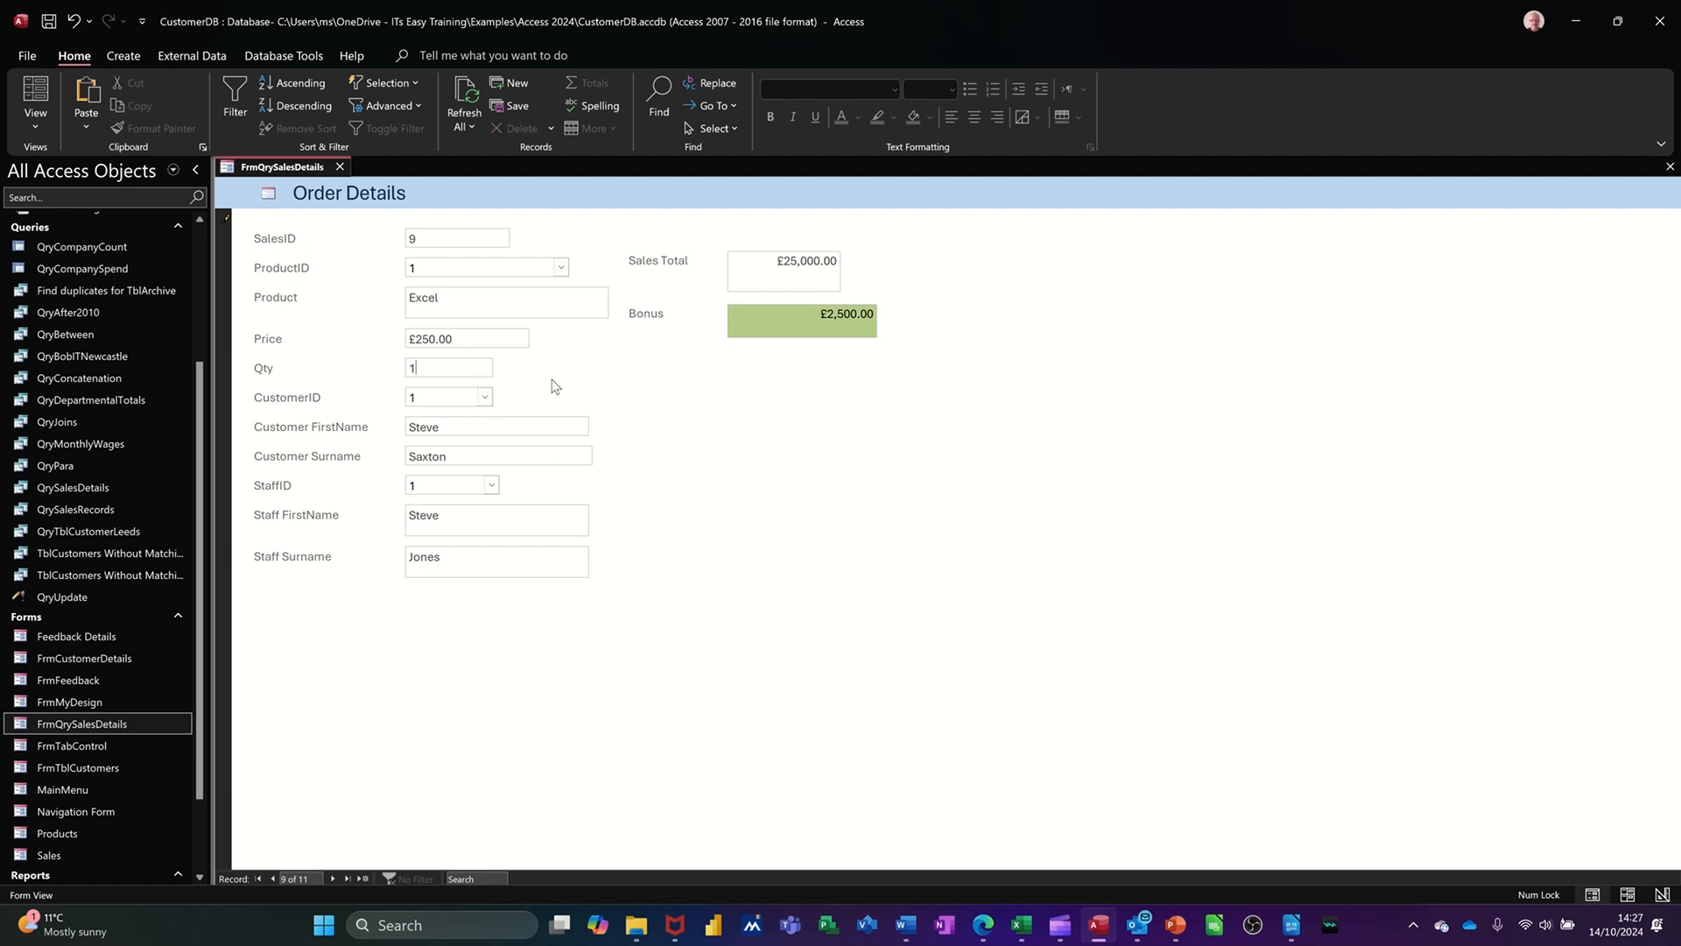
pyautogui.press('Tab')
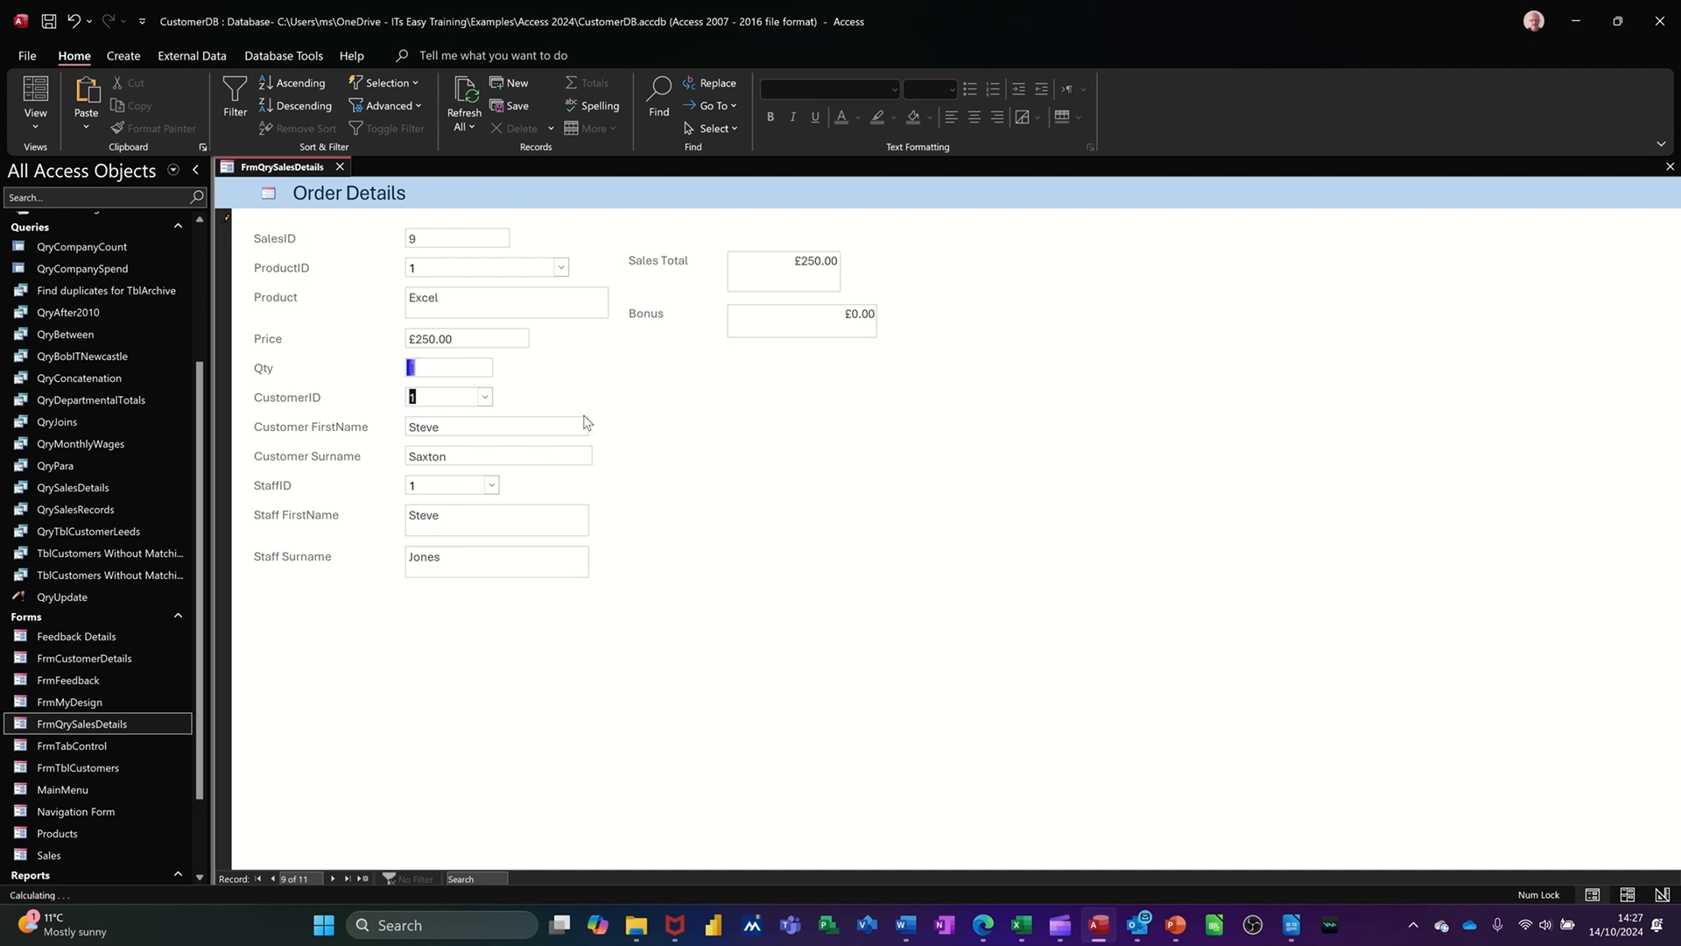
pyautogui.click(49, 128)
pyautogui.click(83, 233)
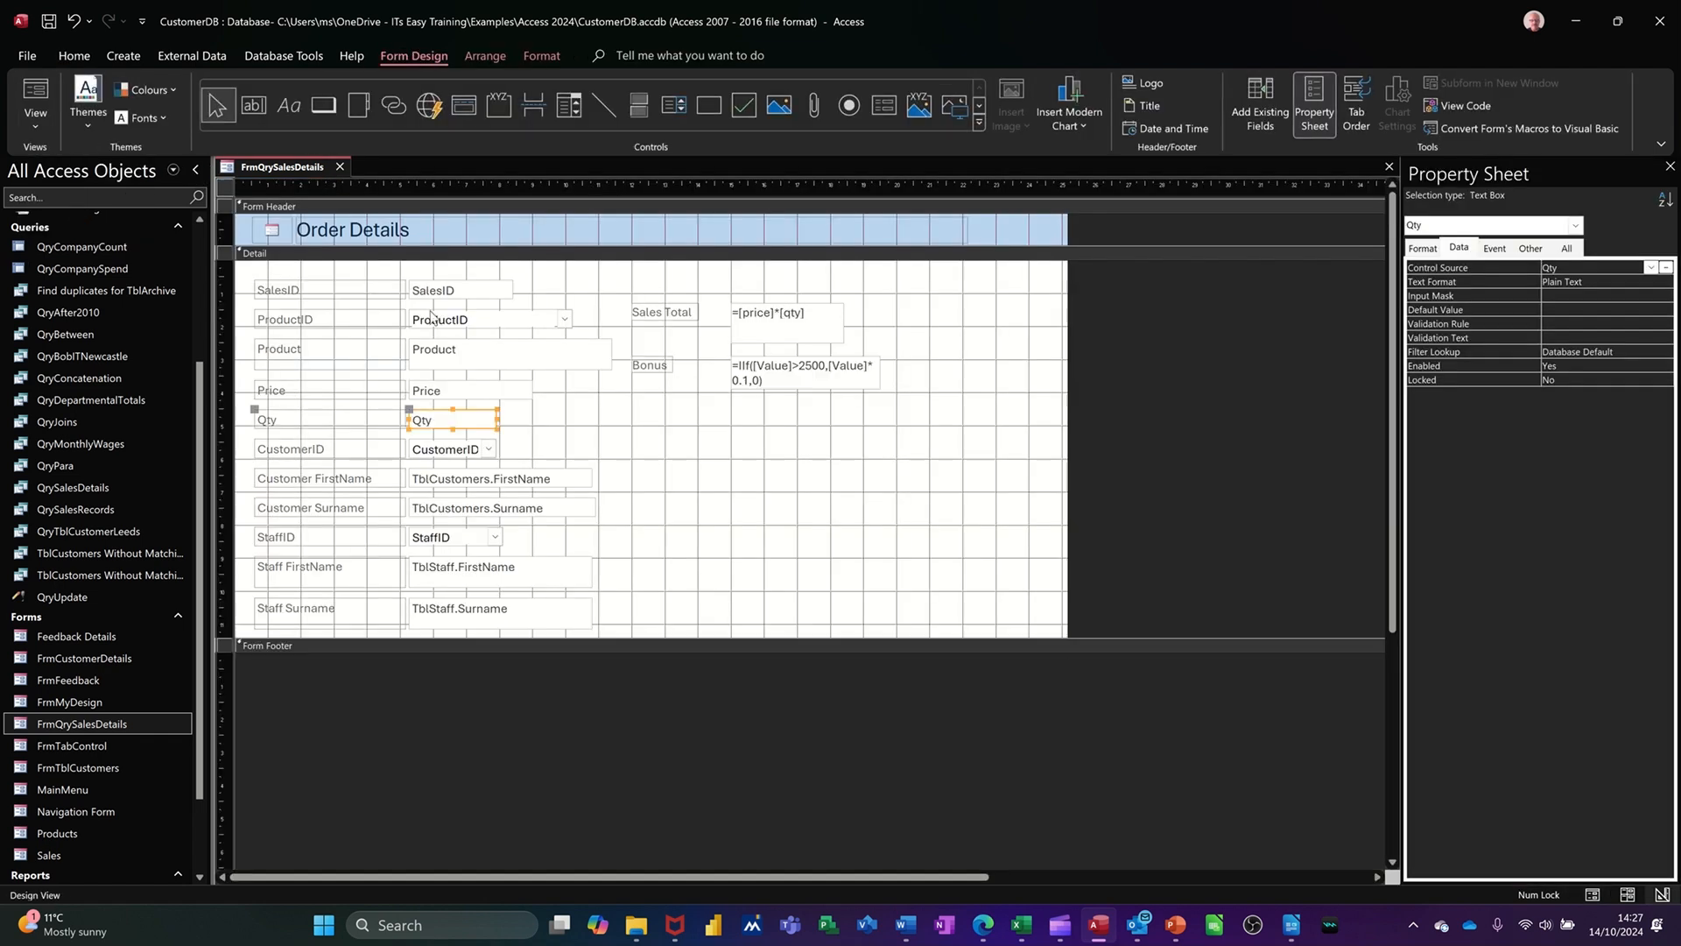
# Edit the Qty text box's data bar rule to use a green bar color and apply it.
pyautogui.click(542, 56)
pyautogui.click(774, 111)
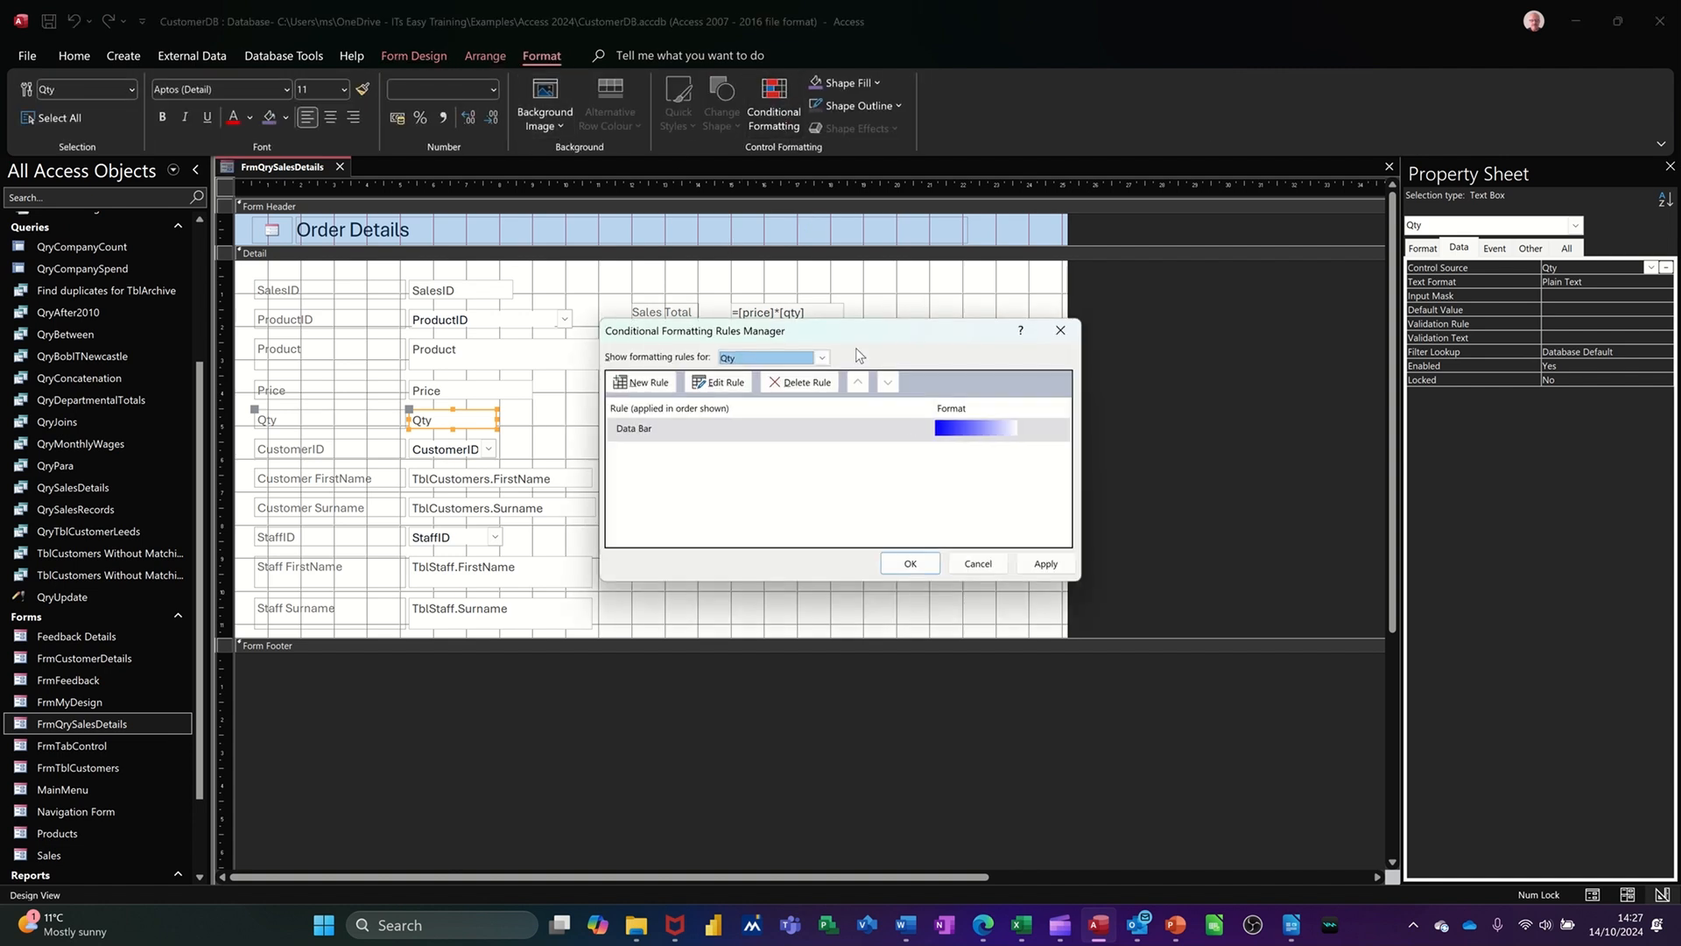
pyautogui.click(723, 384)
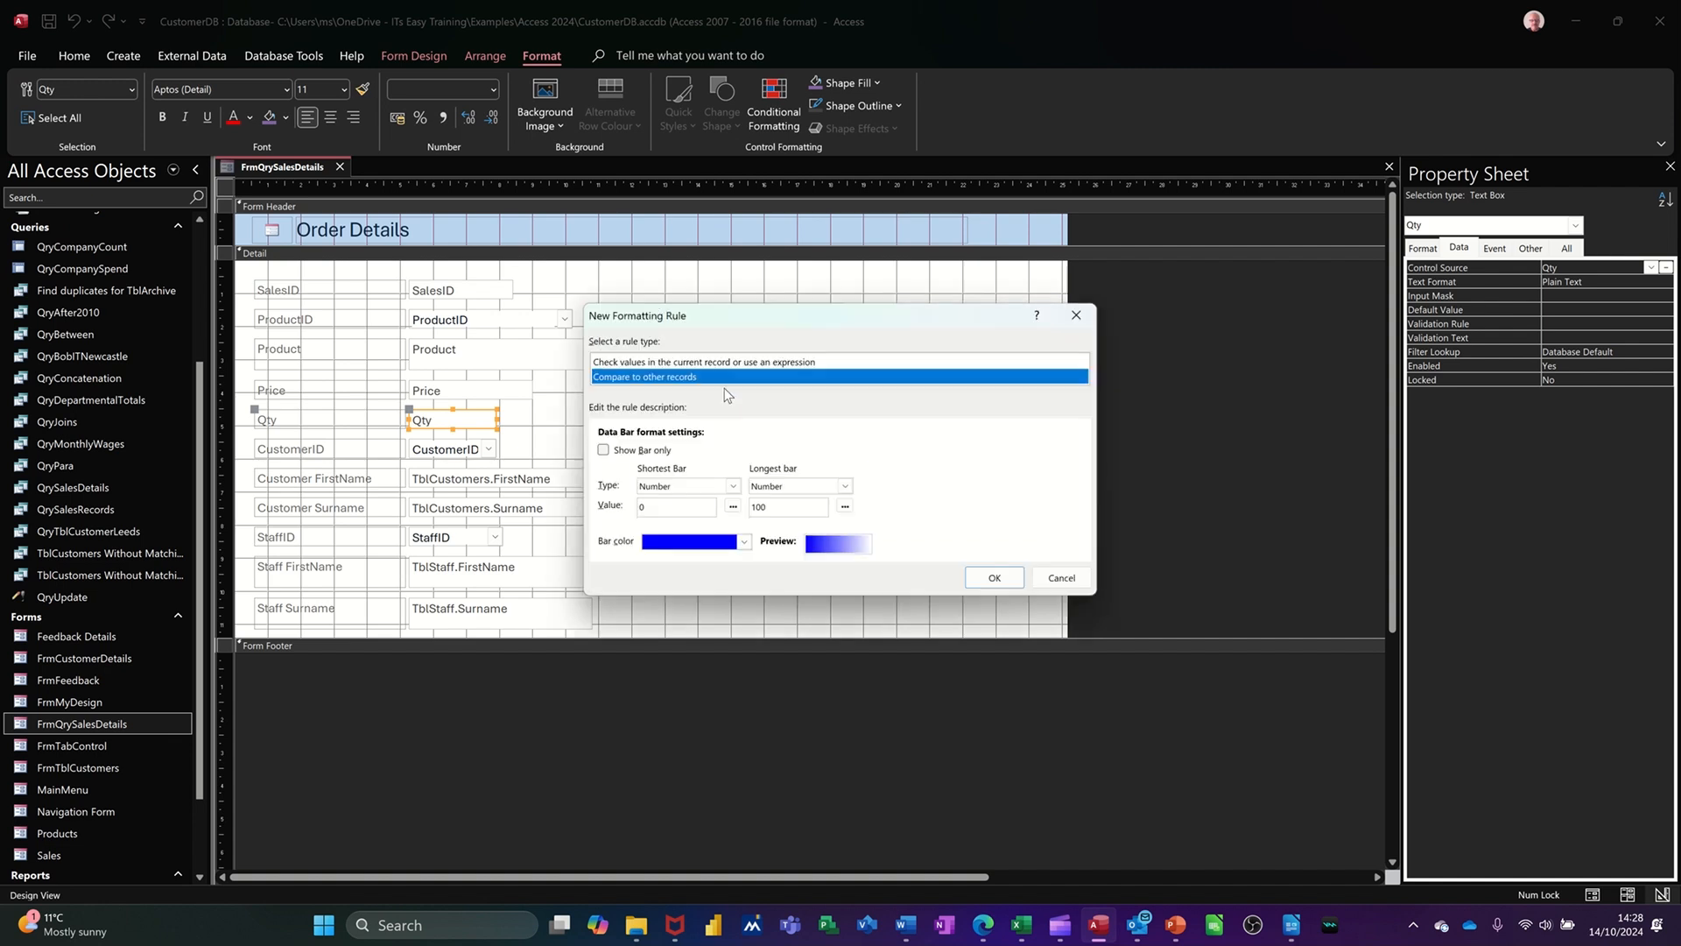
pyautogui.click(743, 543)
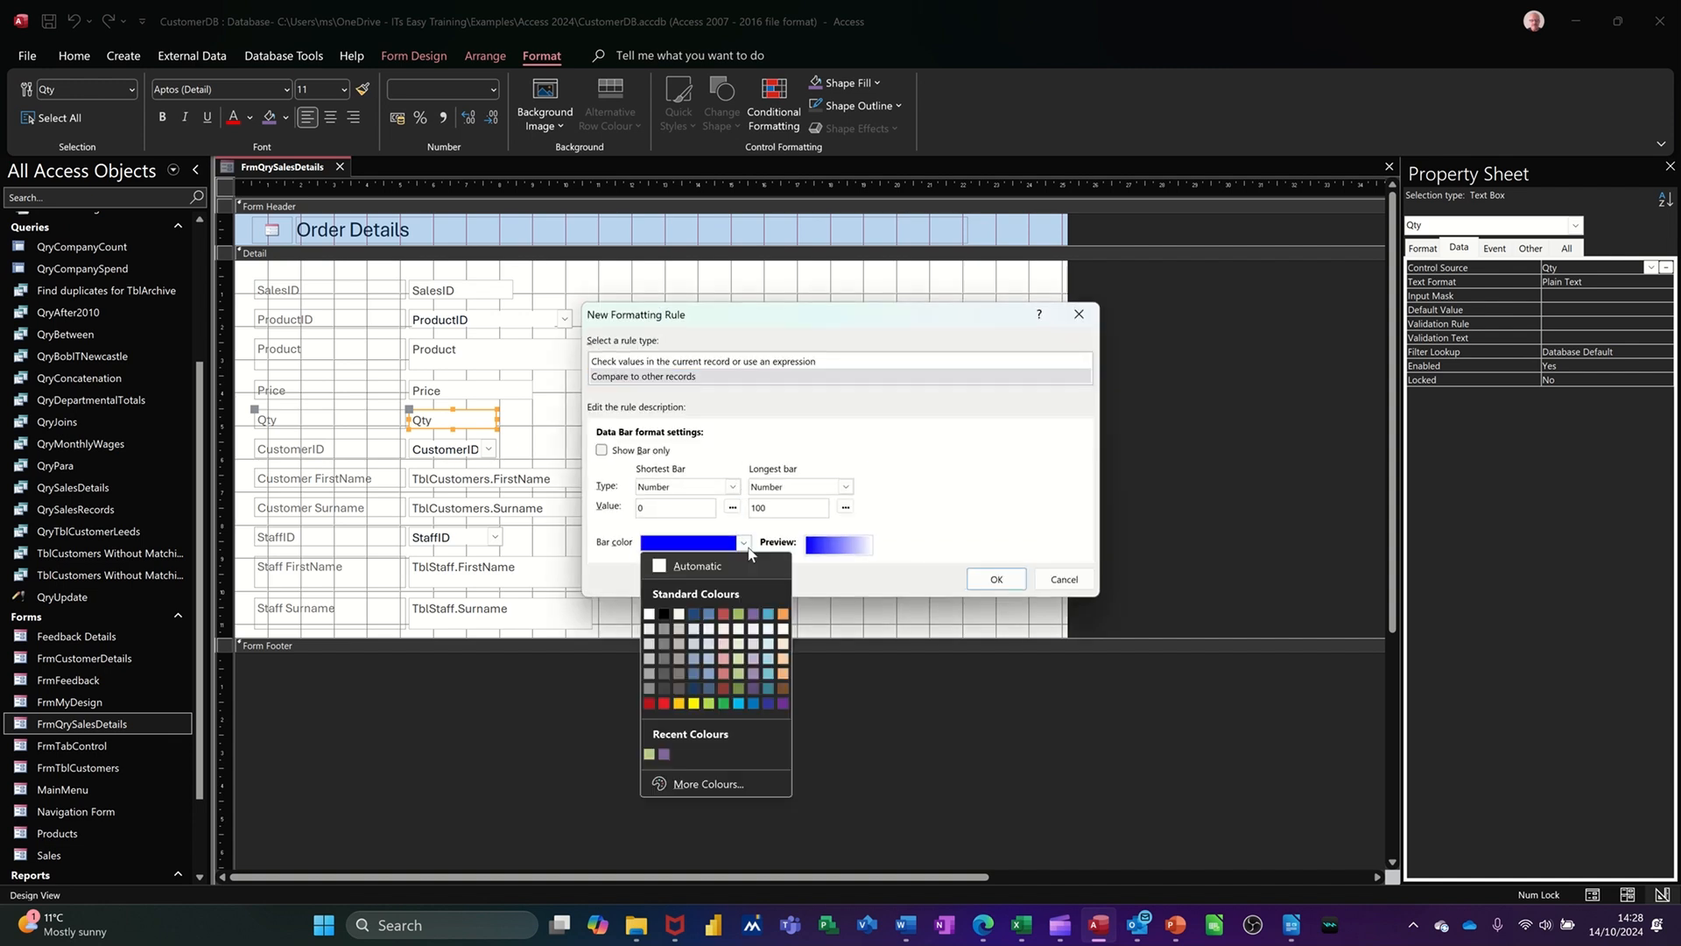
pyautogui.click(738, 673)
pyautogui.click(988, 581)
pyautogui.click(910, 564)
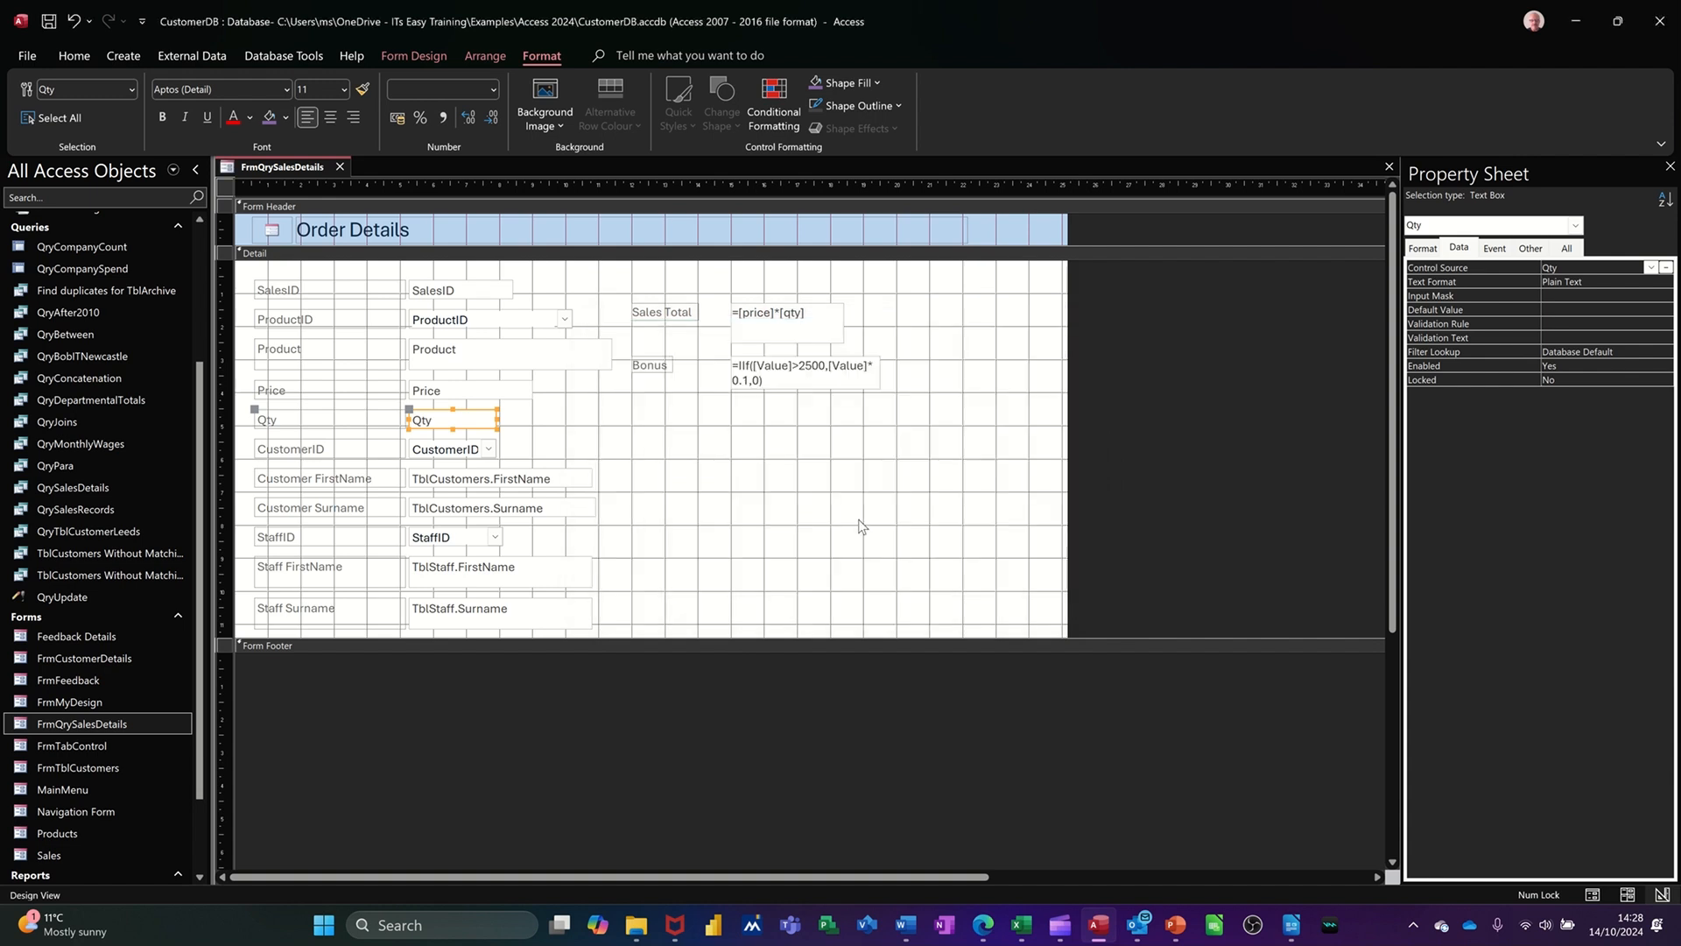
# Display the order details in Form View, and close the form, saving its design changes.
pyautogui.click(414, 56)
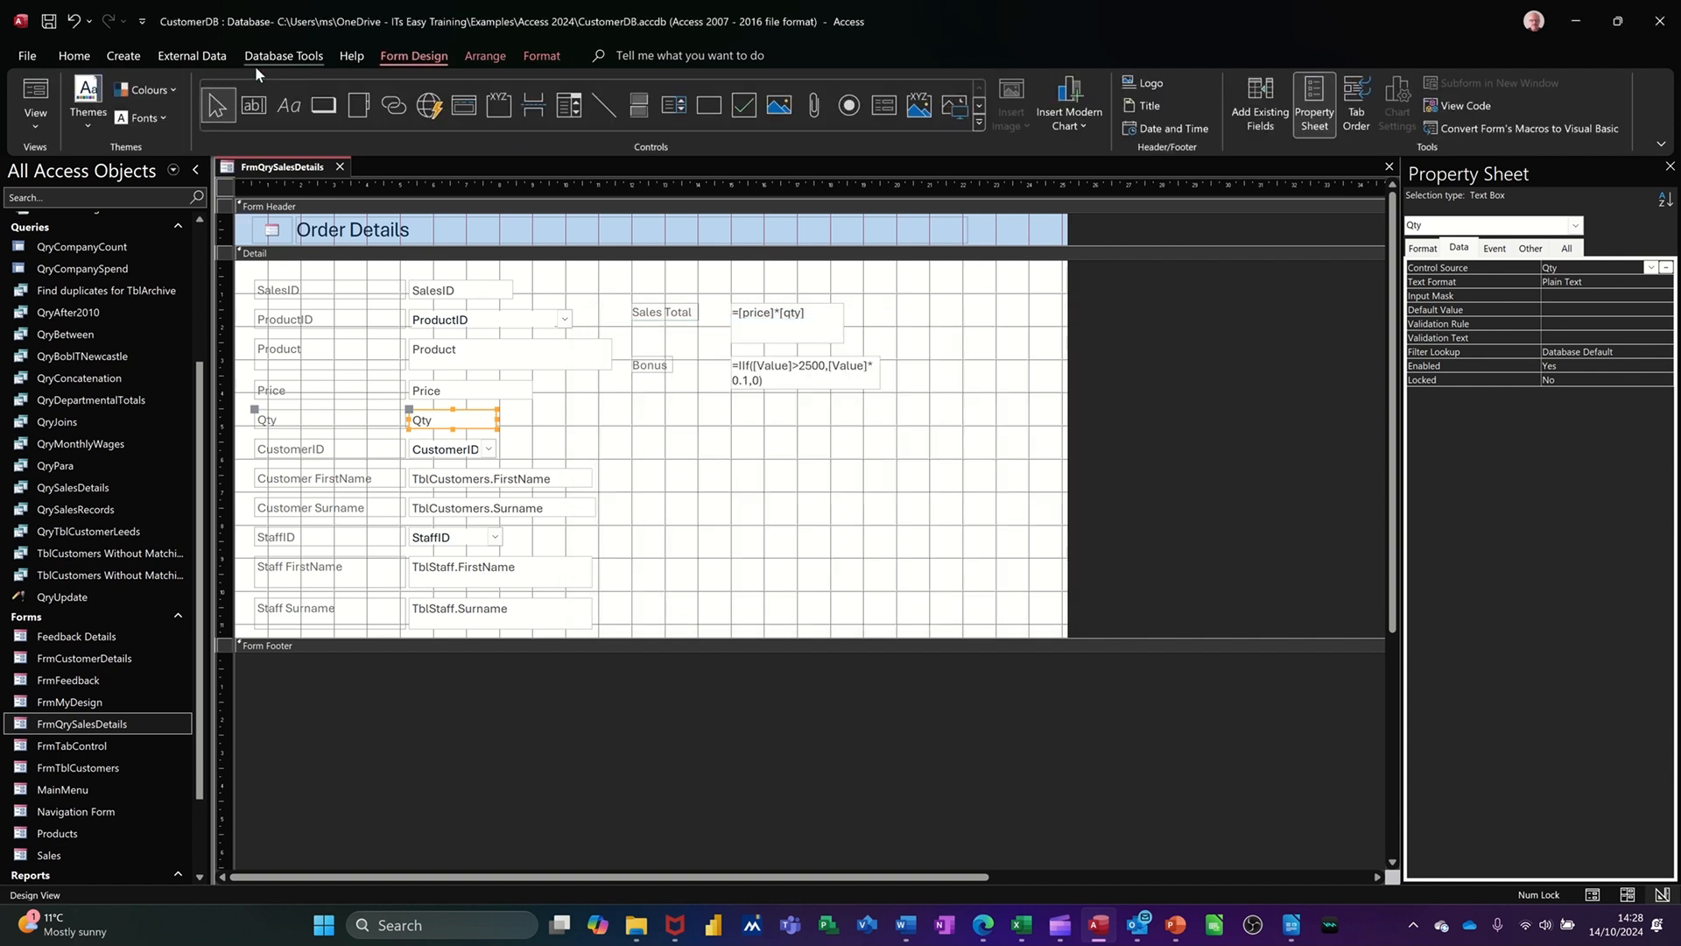
pyautogui.click(42, 98)
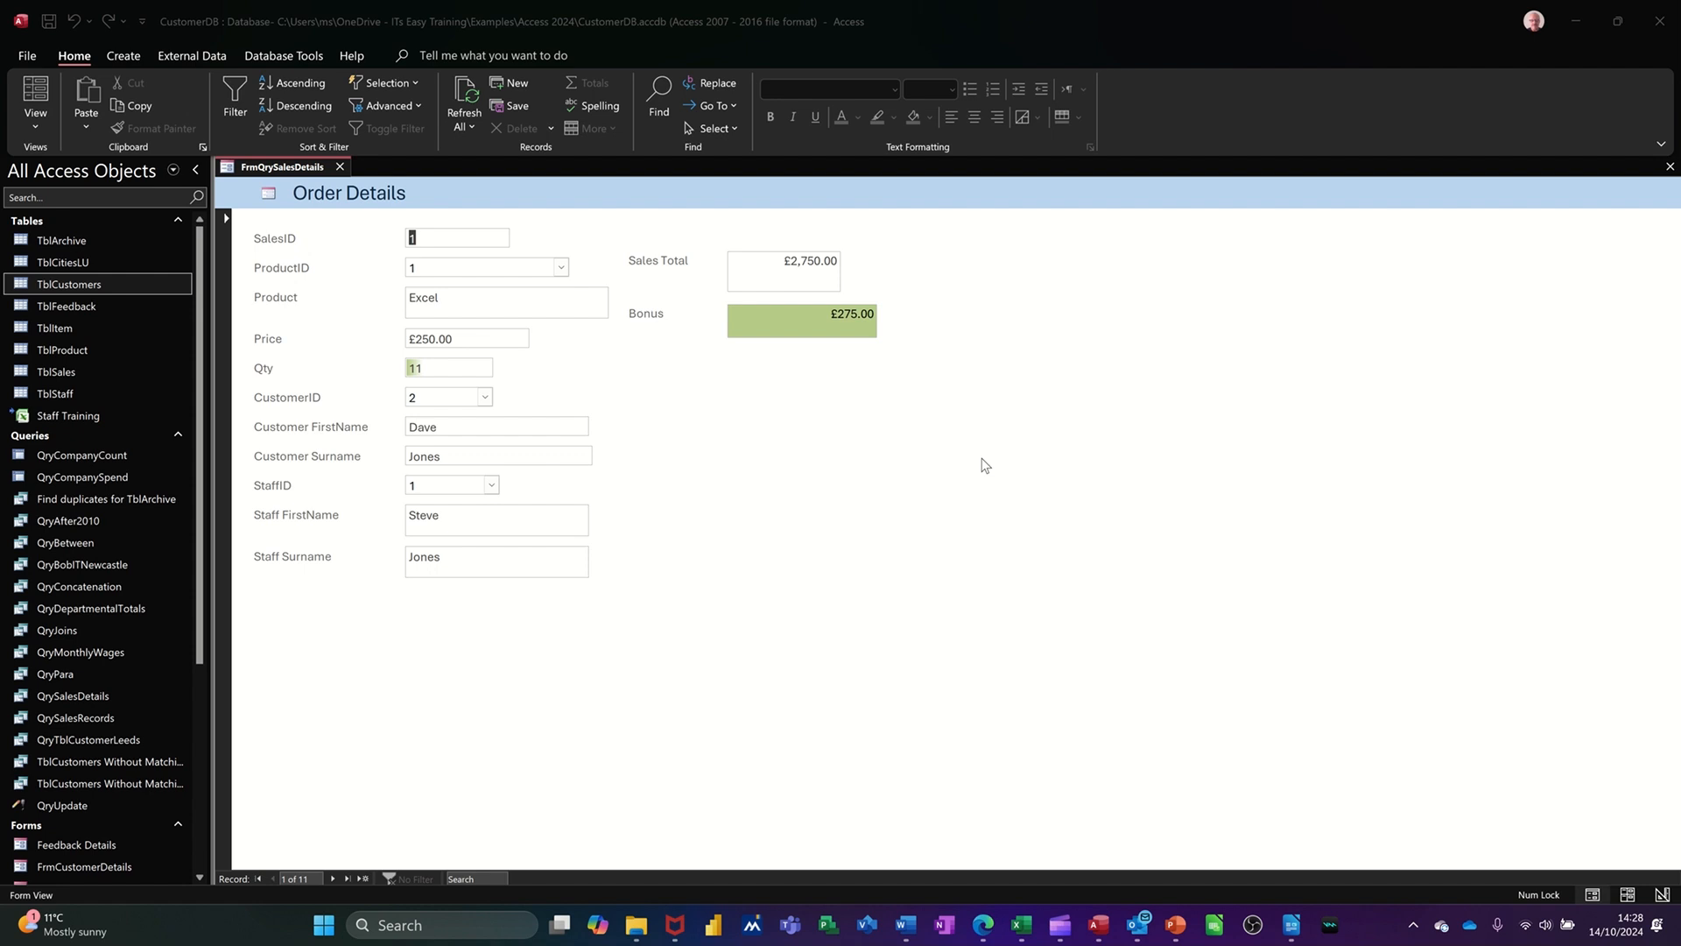
pyautogui.click(341, 168)
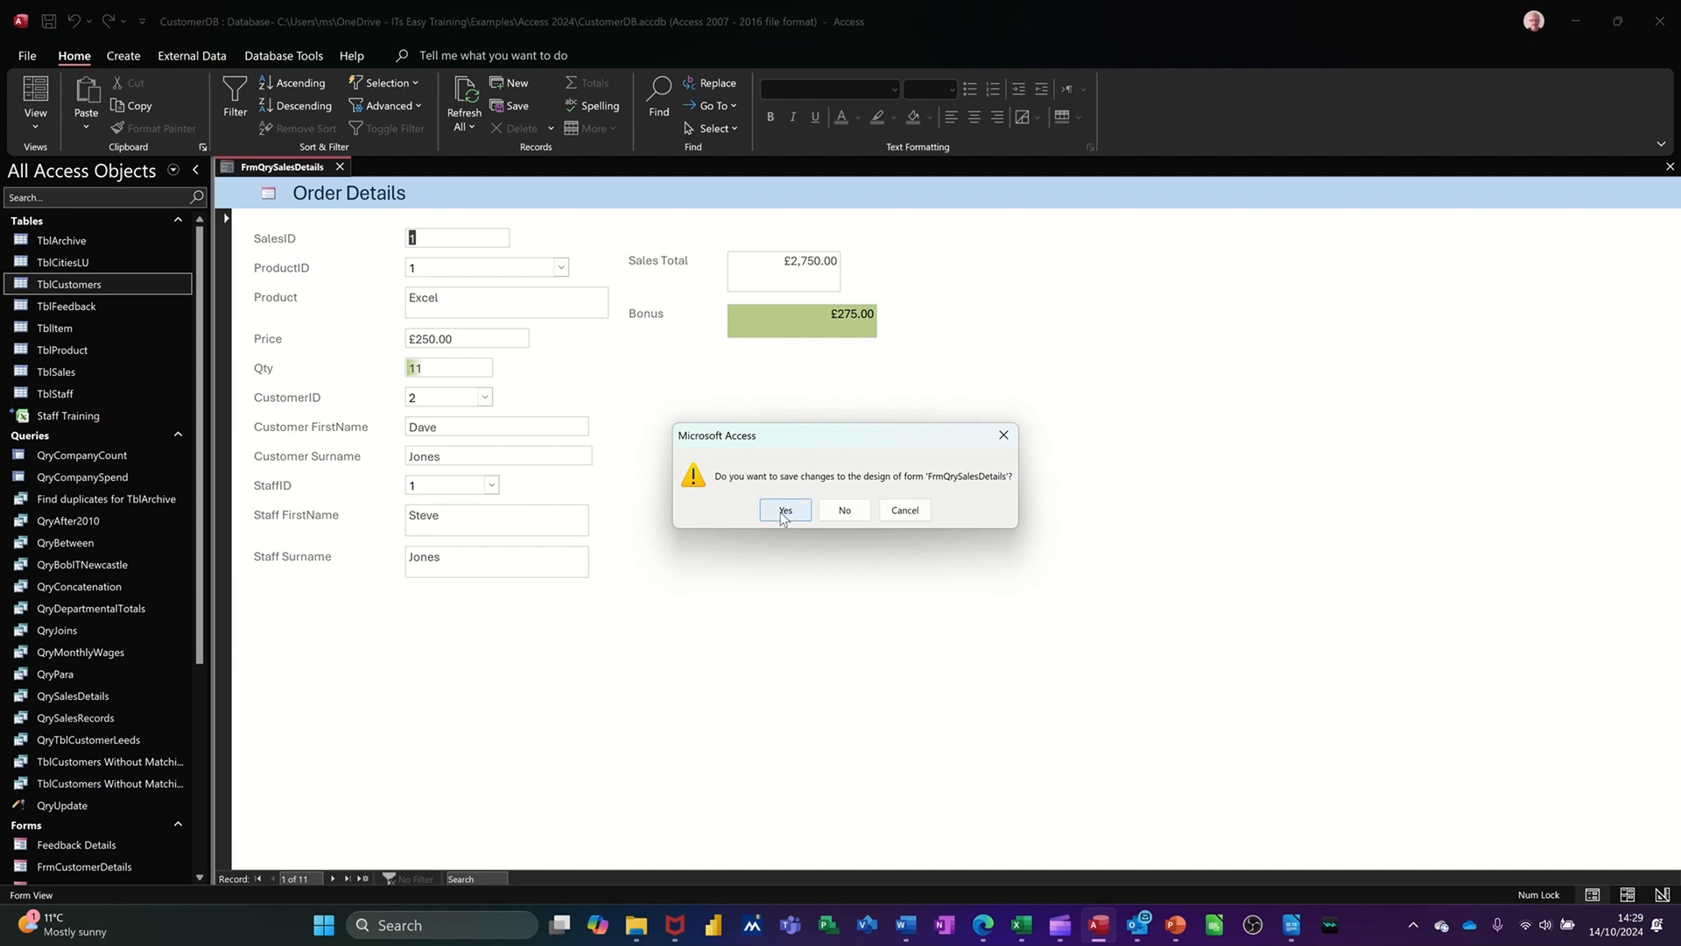
pyautogui.click(784, 514)
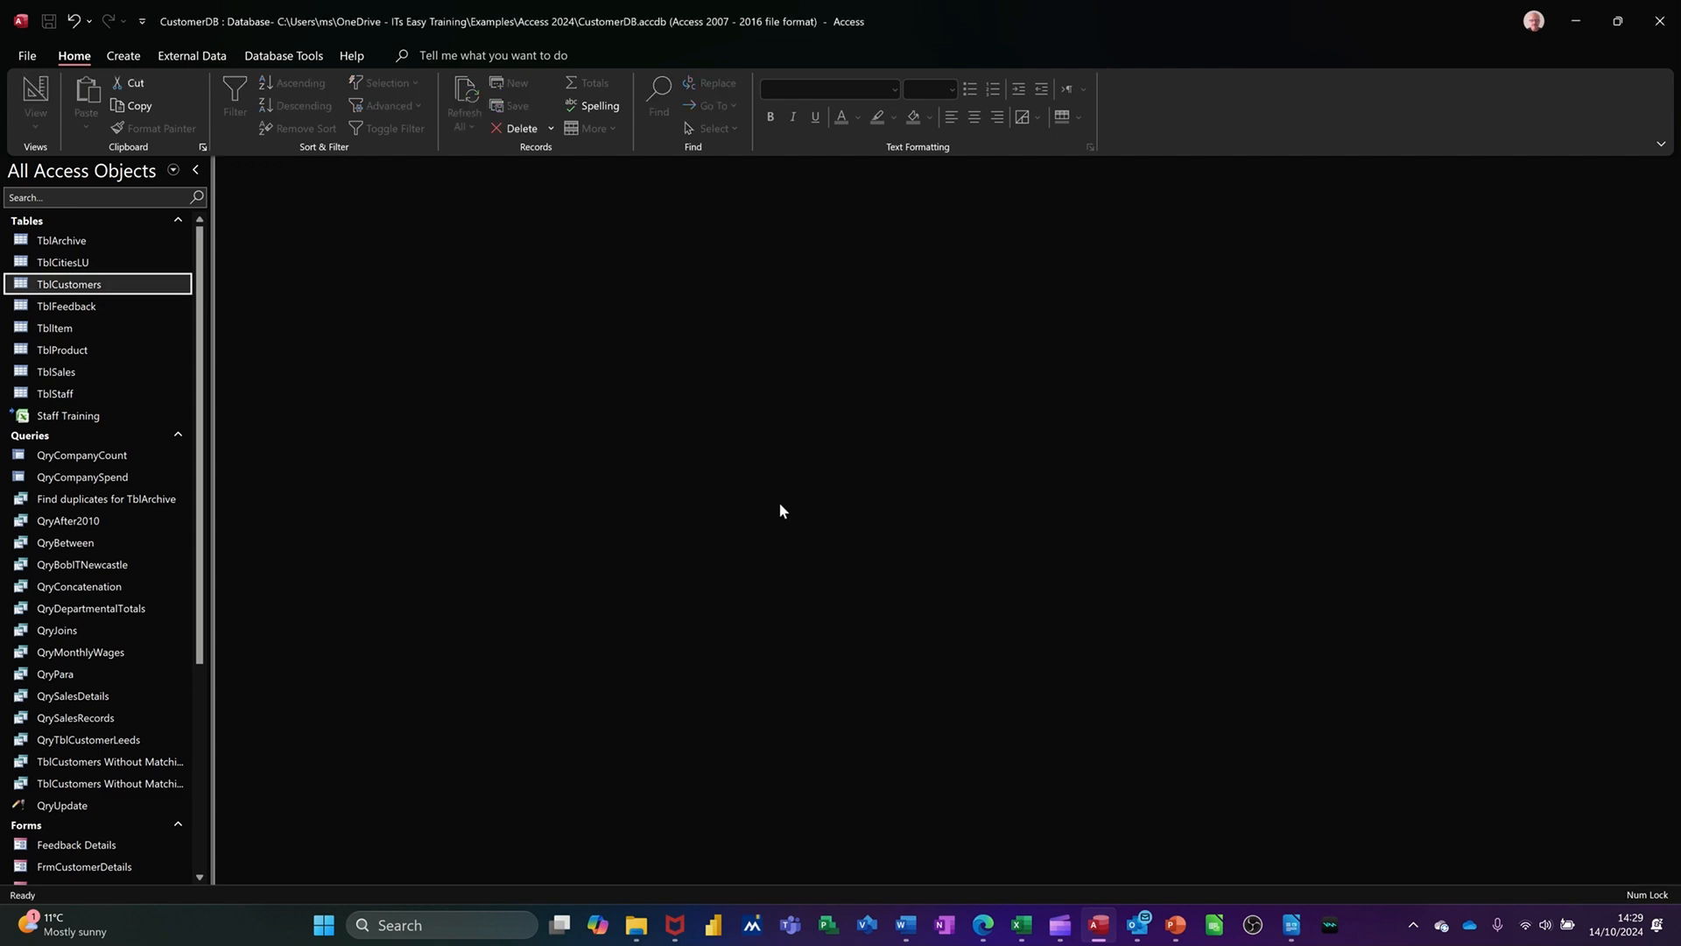
# Review the TblCustomers table and create a Datasheet form based on it, with the Property Sheet hidden.
pyautogui.doubleClick(90, 283)
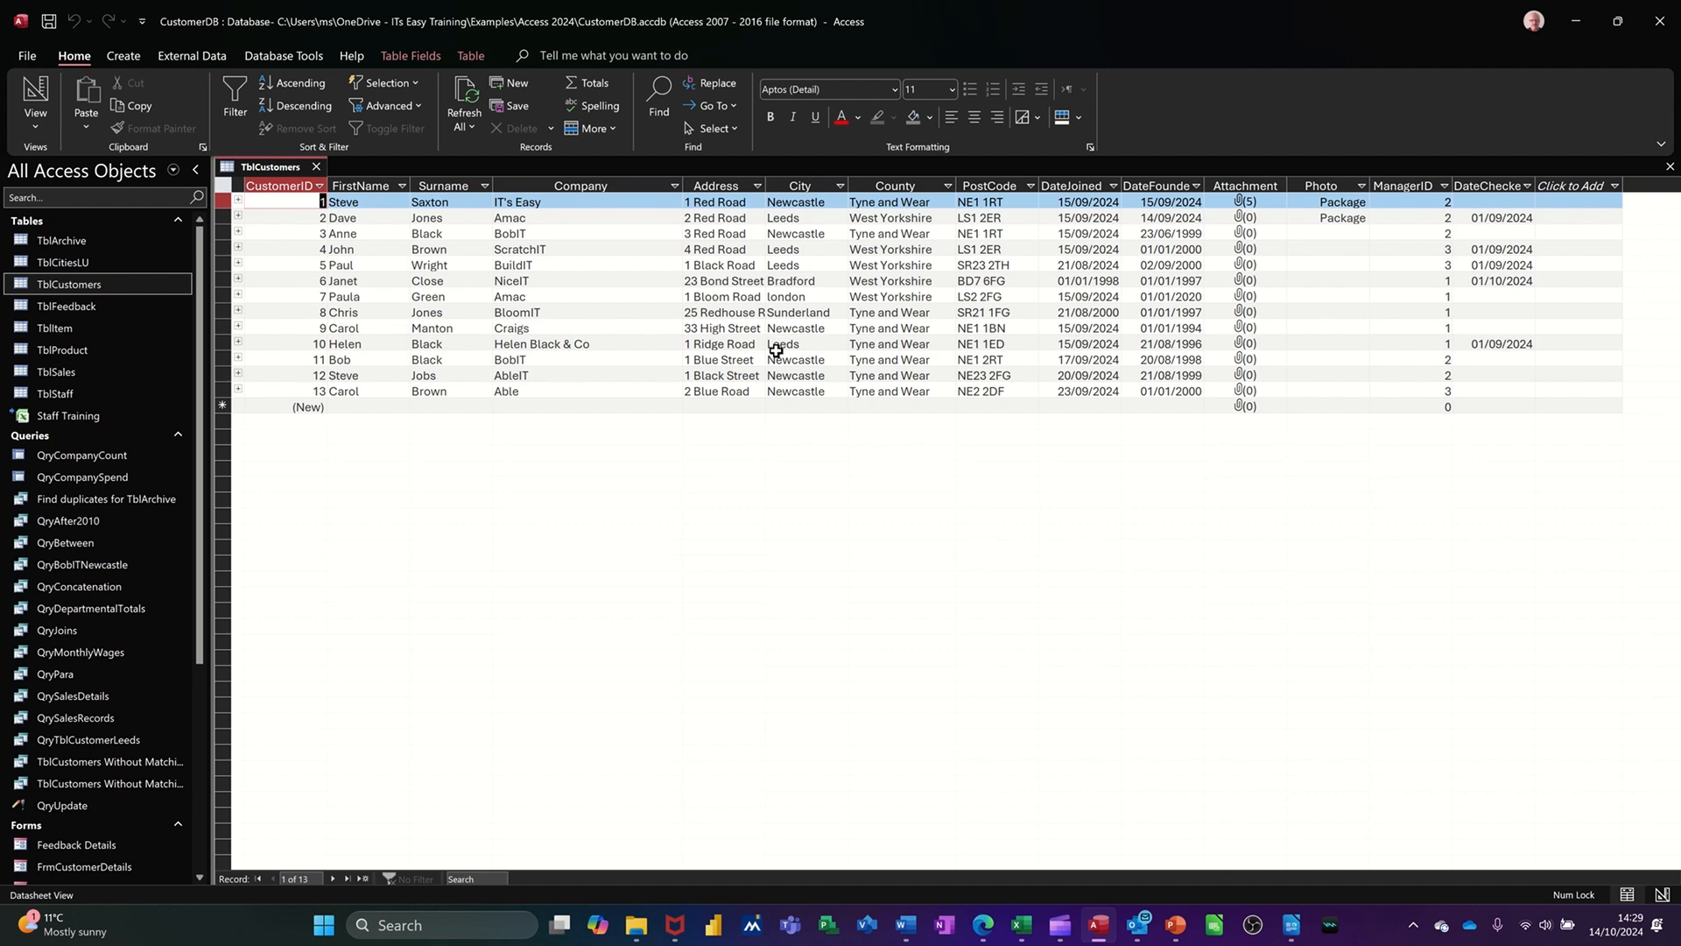
pyautogui.click(316, 167)
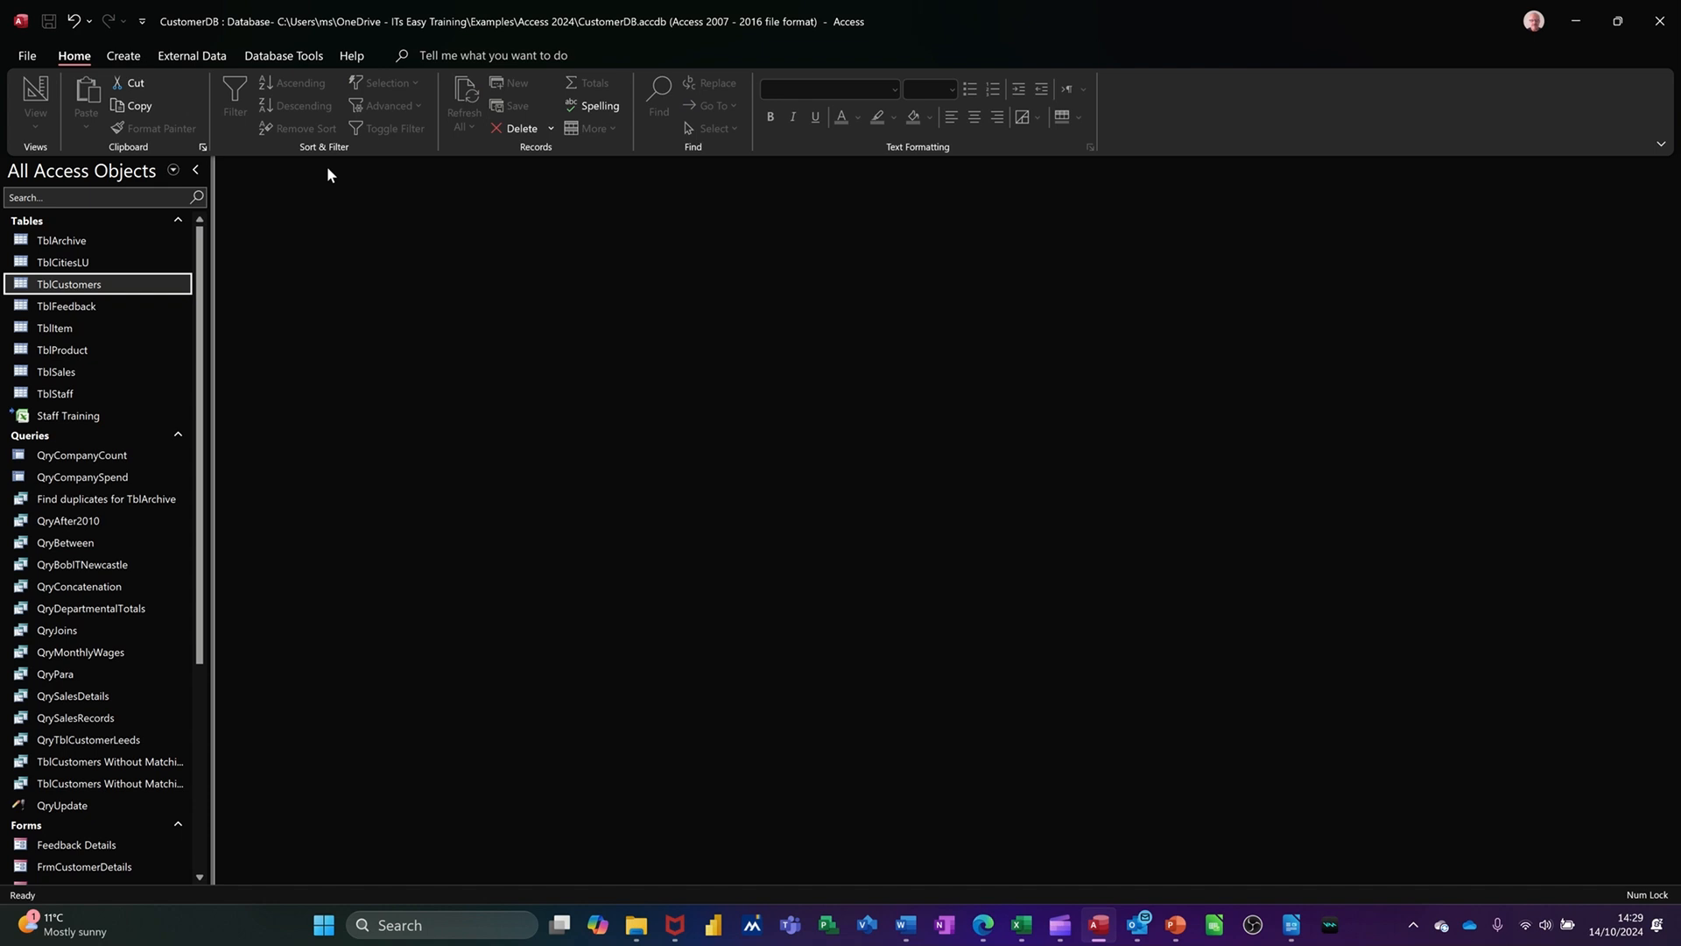
pyautogui.click(133, 60)
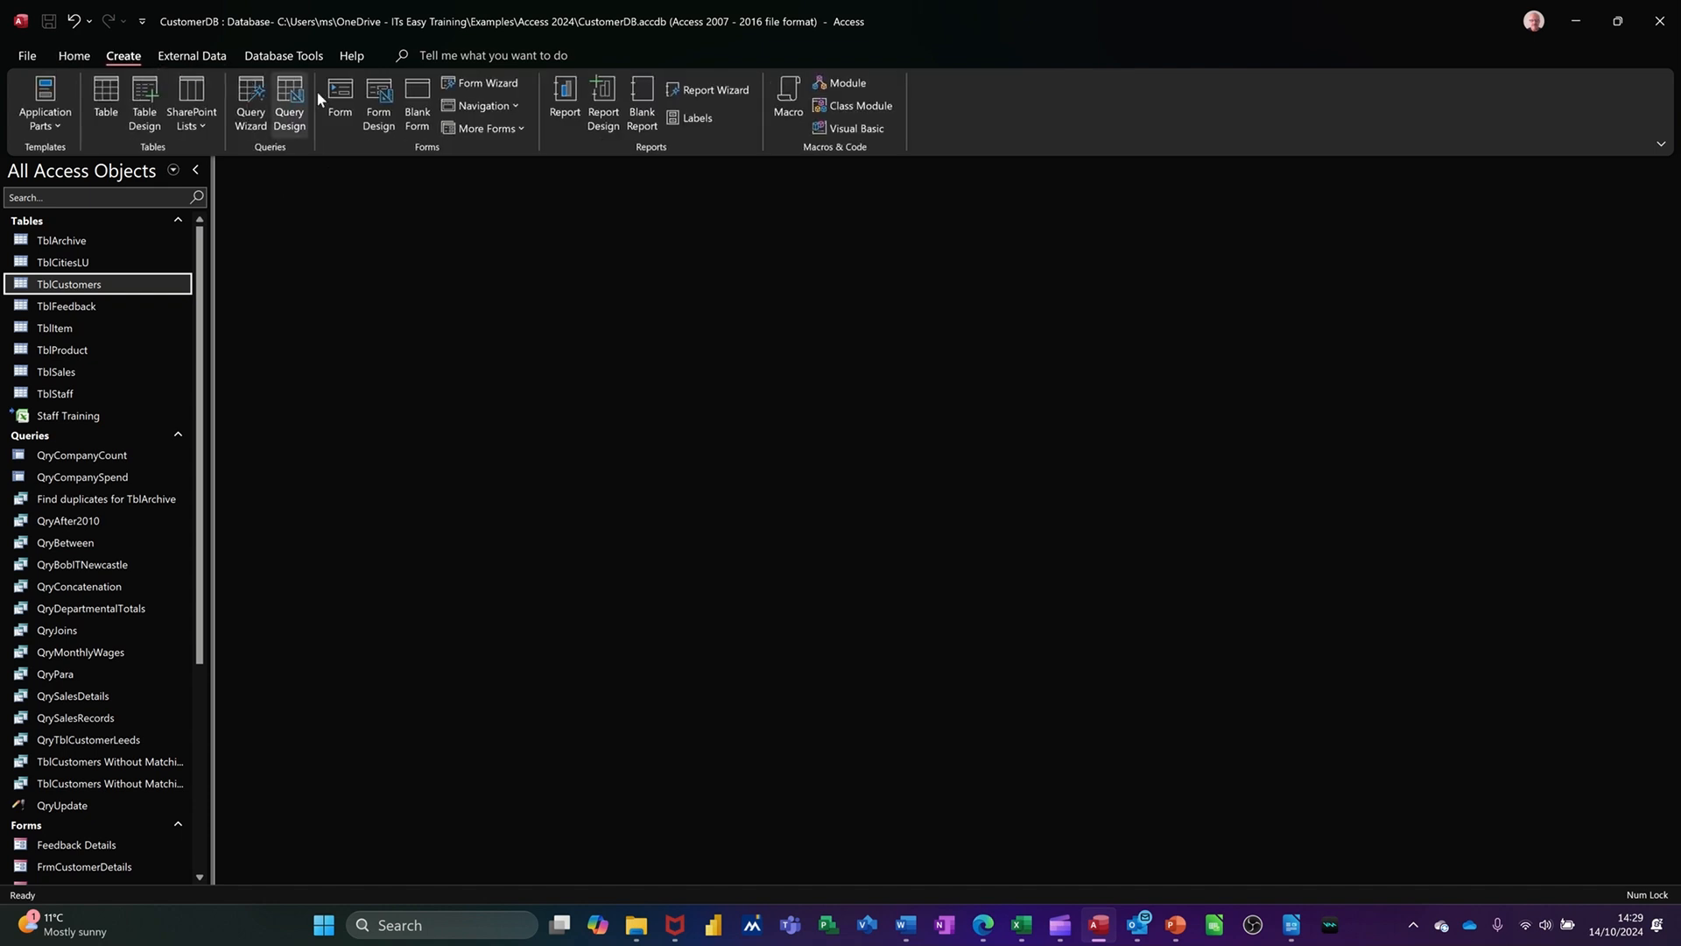
pyautogui.click(518, 129)
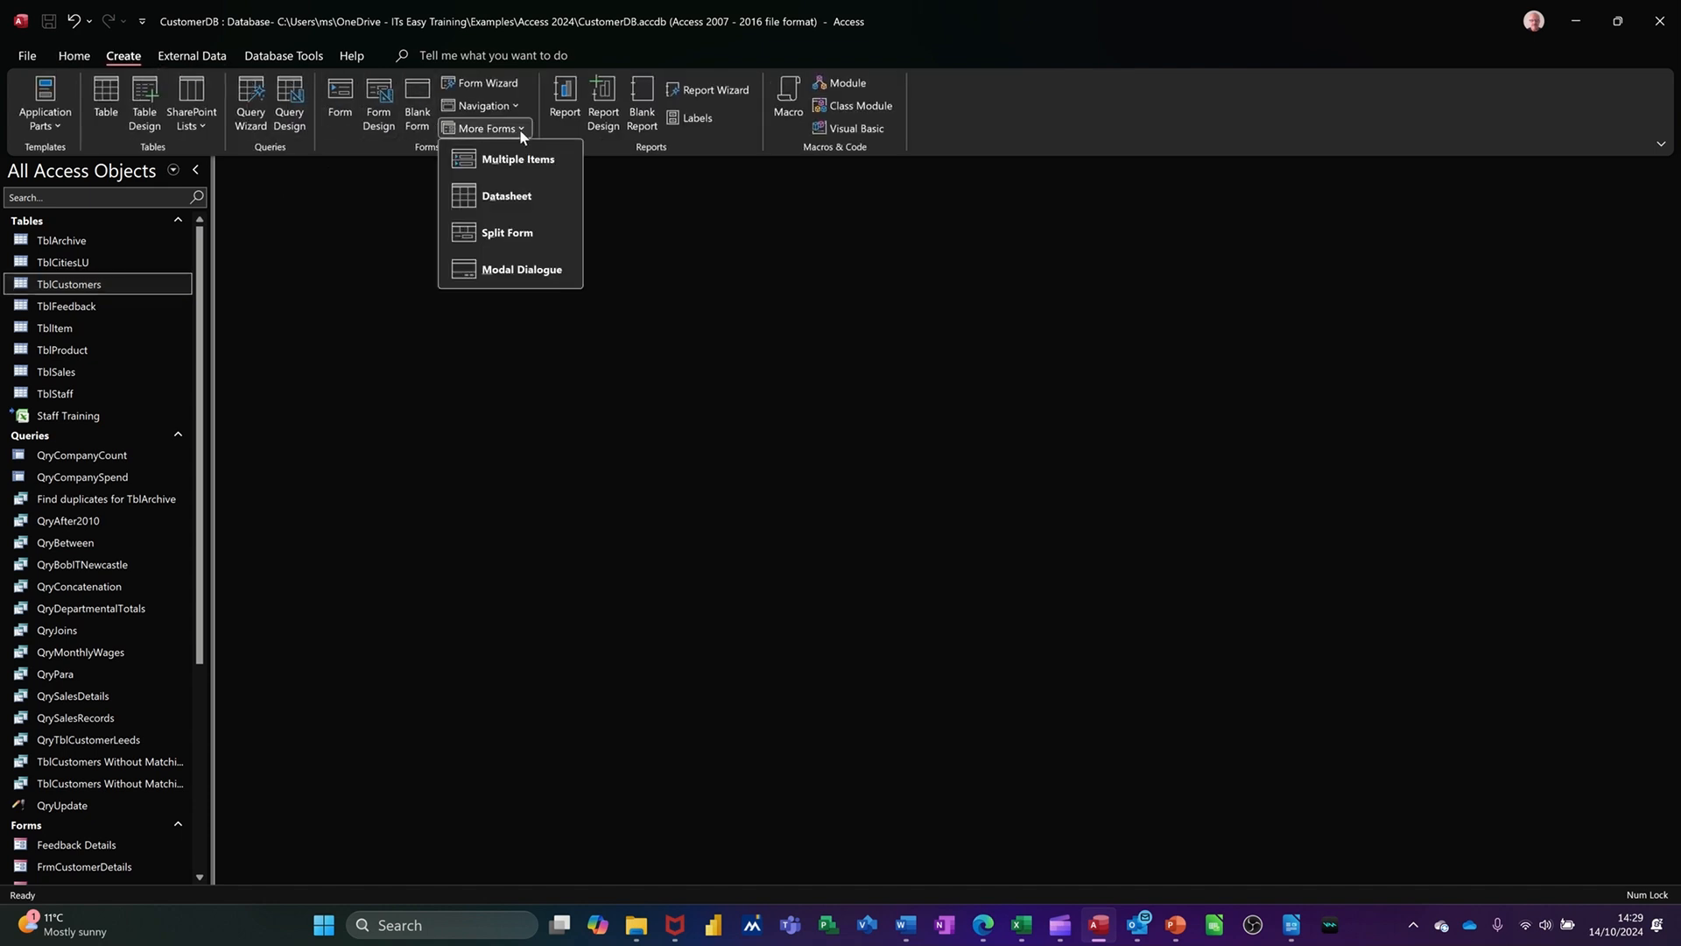
pyautogui.click(510, 200)
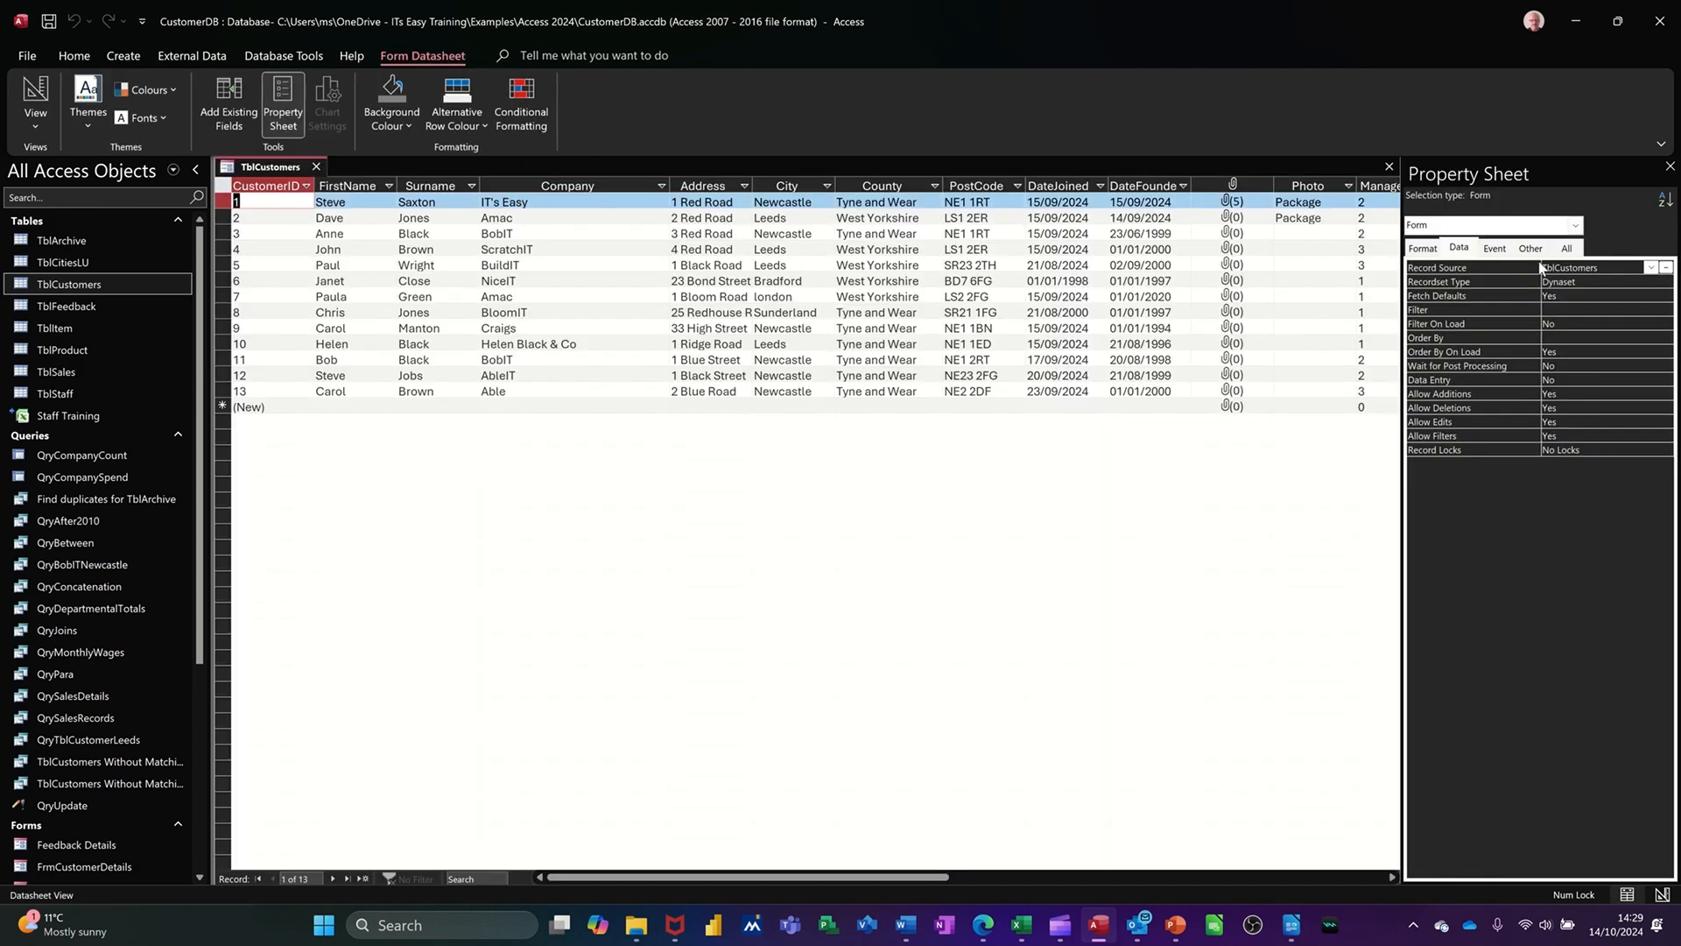
pyautogui.click(1670, 167)
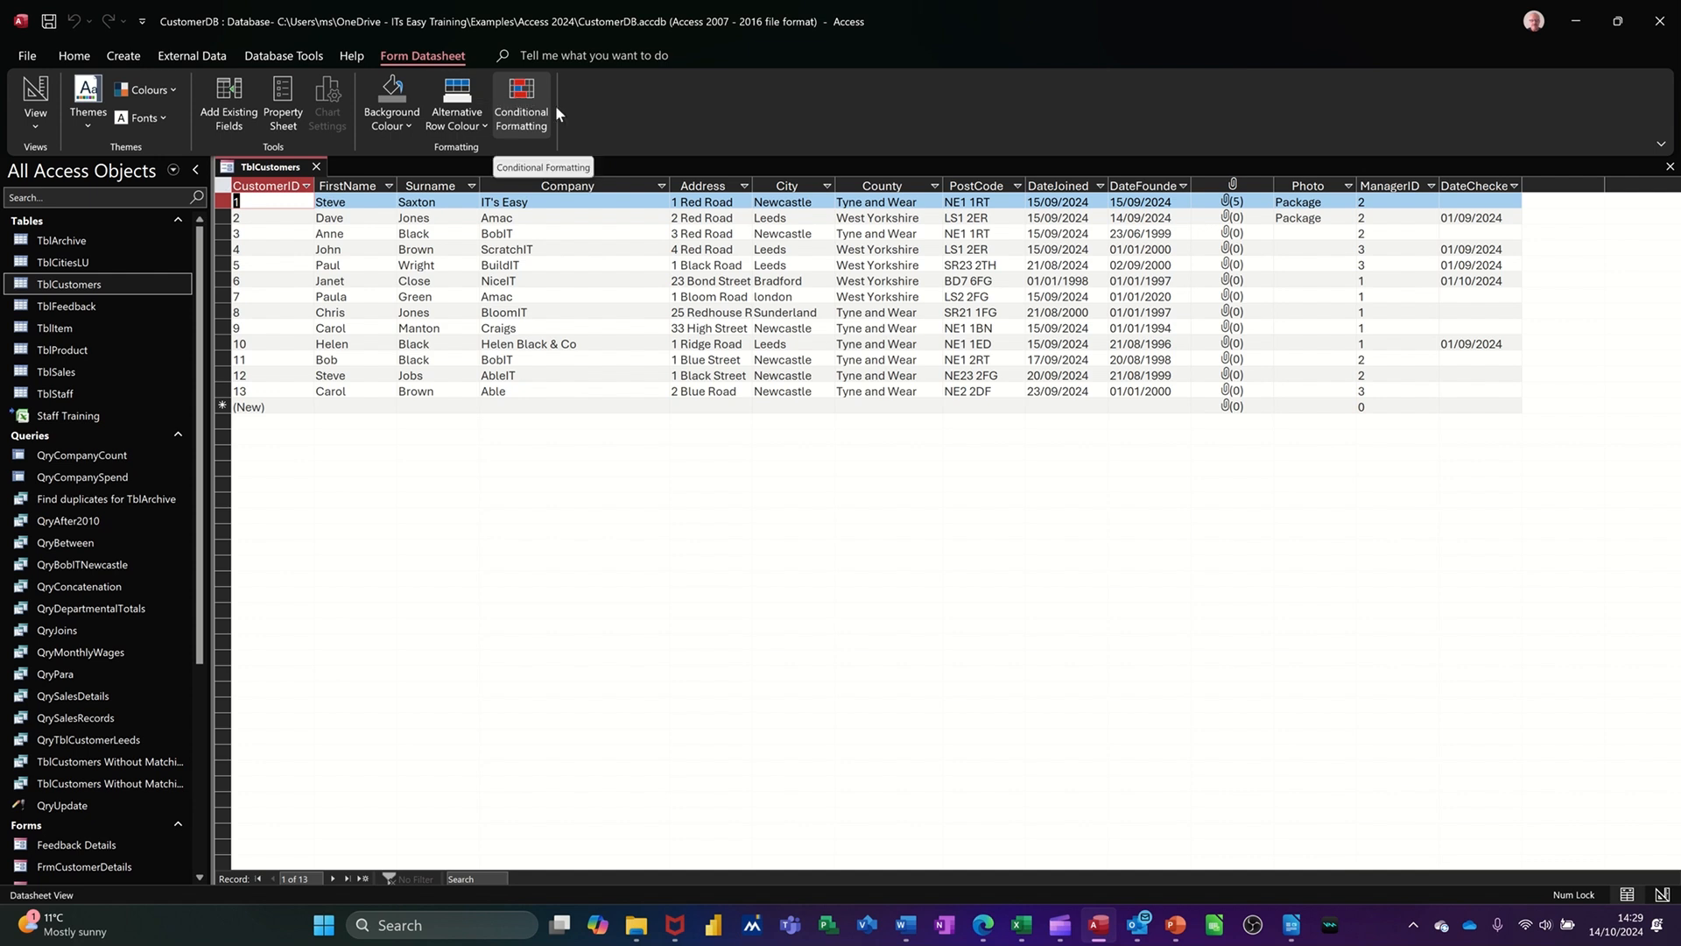
# Start a new conditional formatting rule for the DateChecked field of the customers datasheet form.
pyautogui.click(1464, 233)
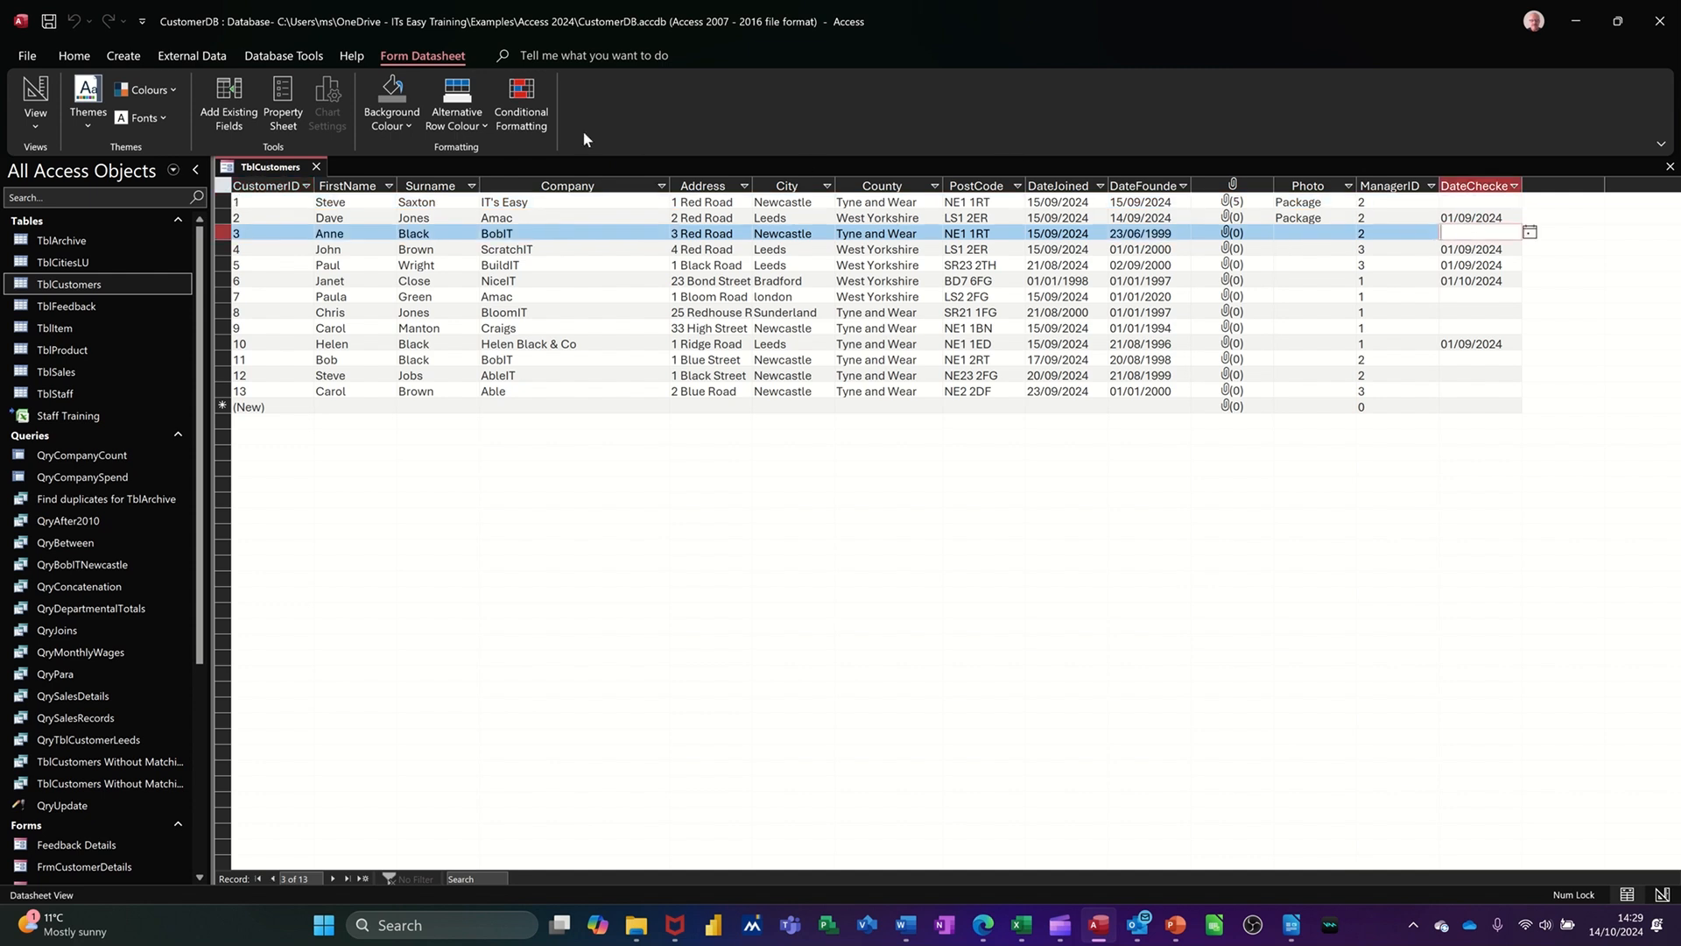
pyautogui.click(525, 103)
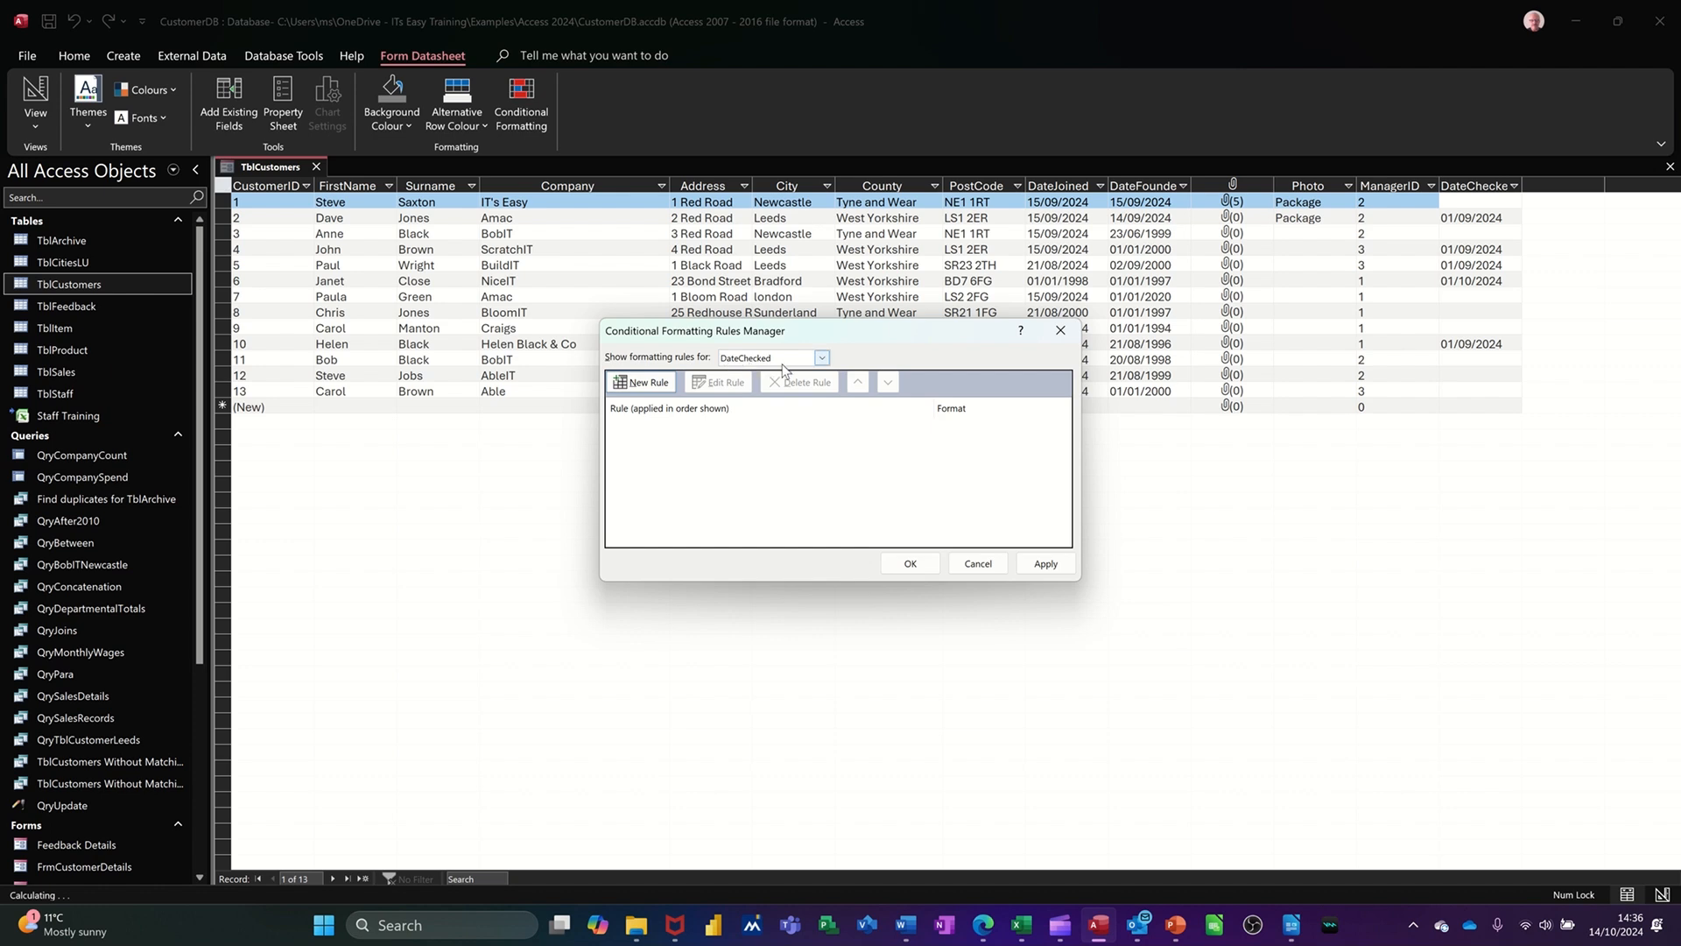
pyautogui.click(822, 359)
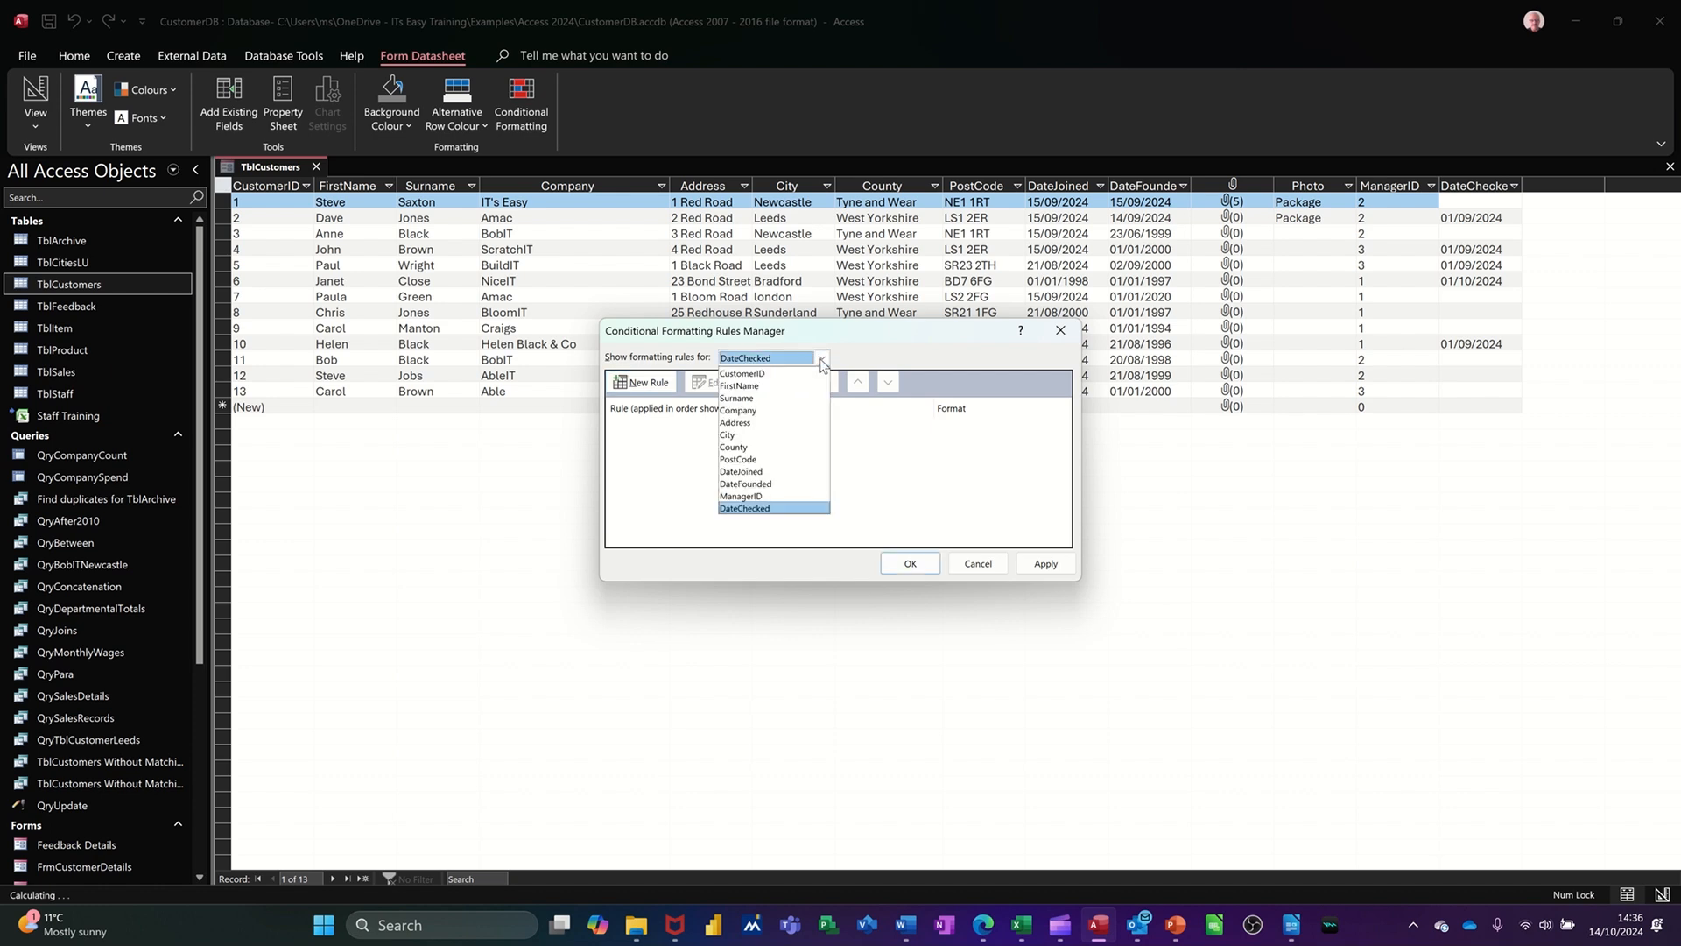
pyautogui.click(822, 361)
pyautogui.click(629, 386)
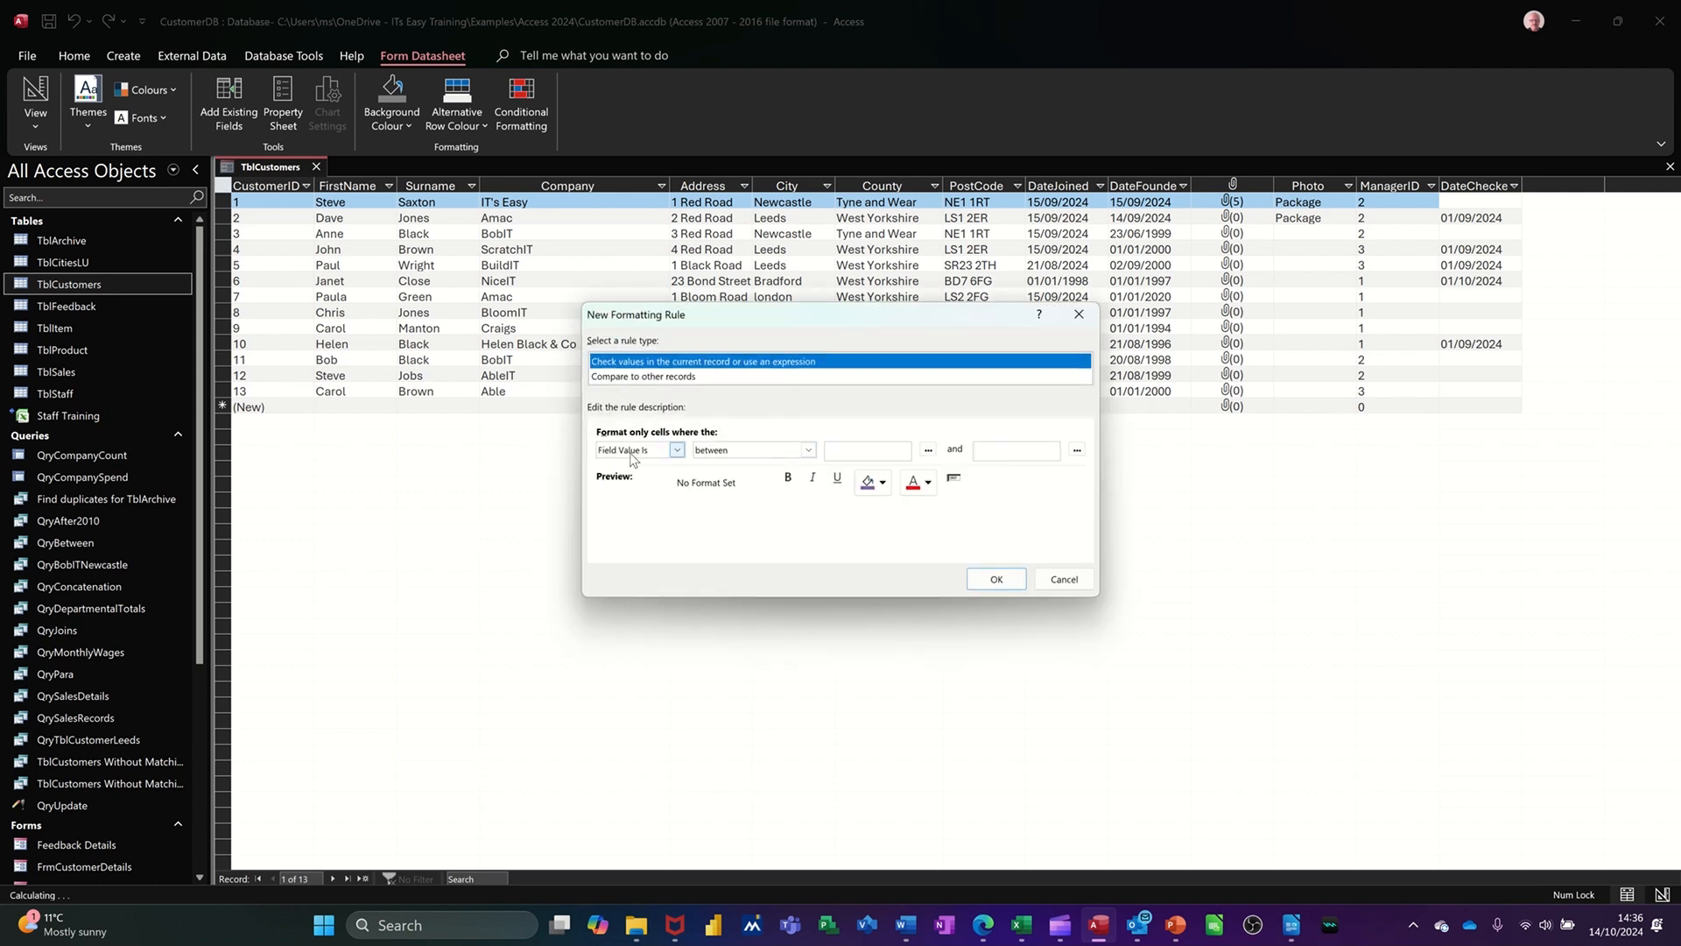
# Set the DateChecked rule's condition to Field Value Is greater than 0.
pyautogui.click(679, 450)
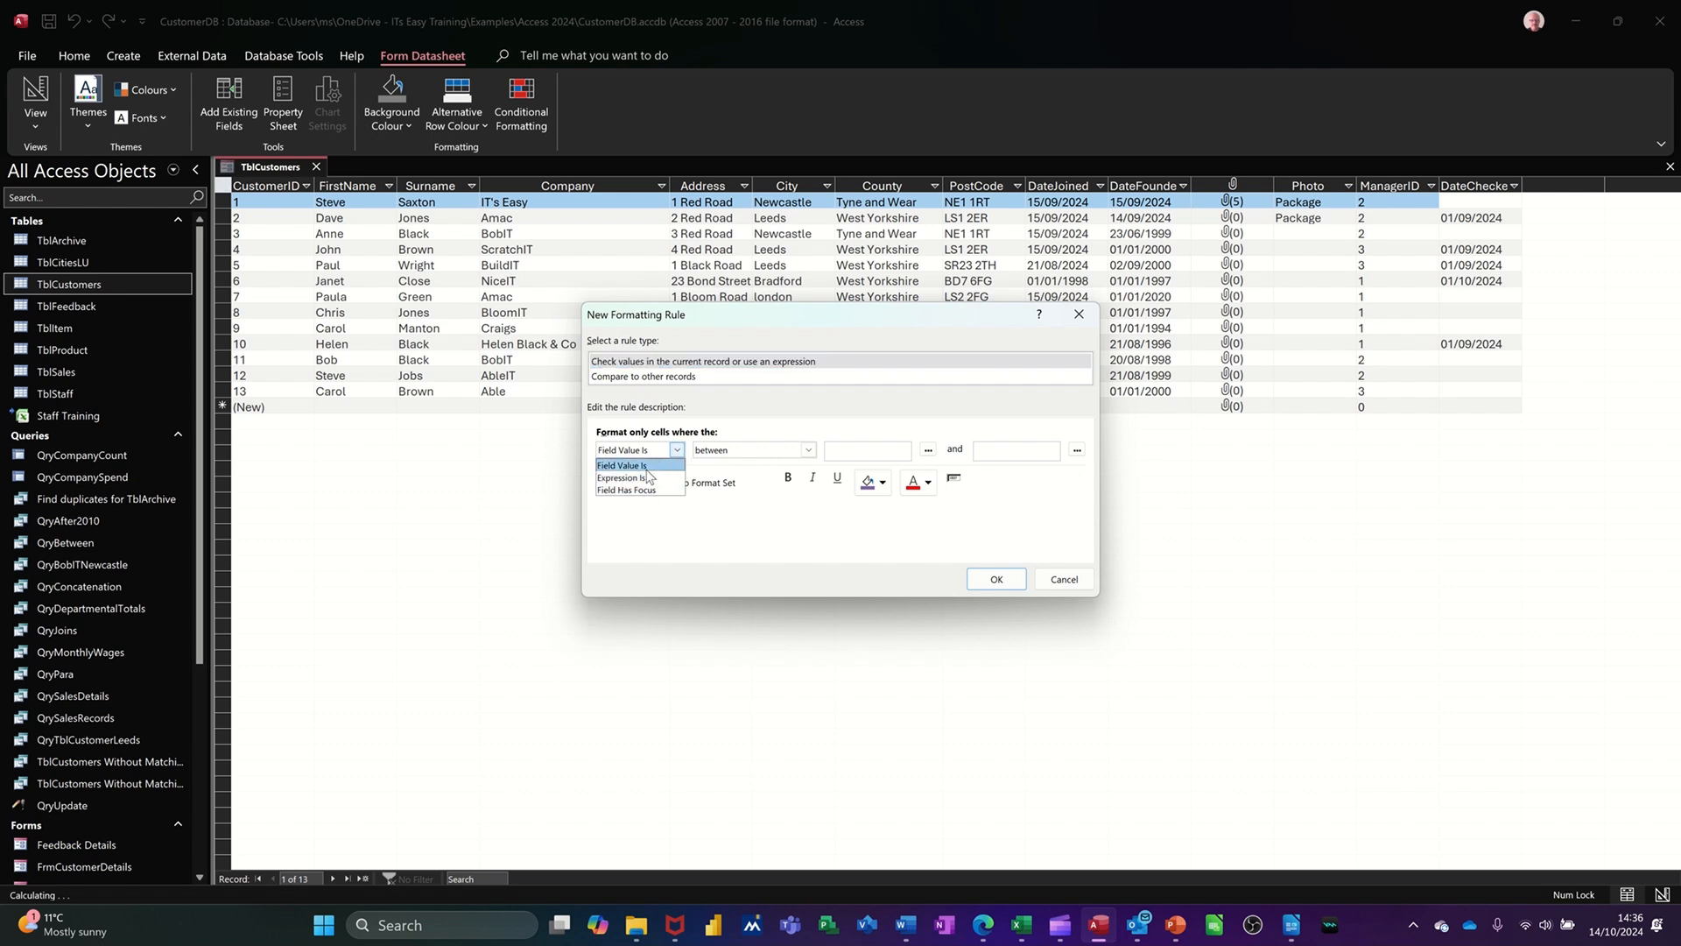
pyautogui.click(646, 469)
pyautogui.click(807, 450)
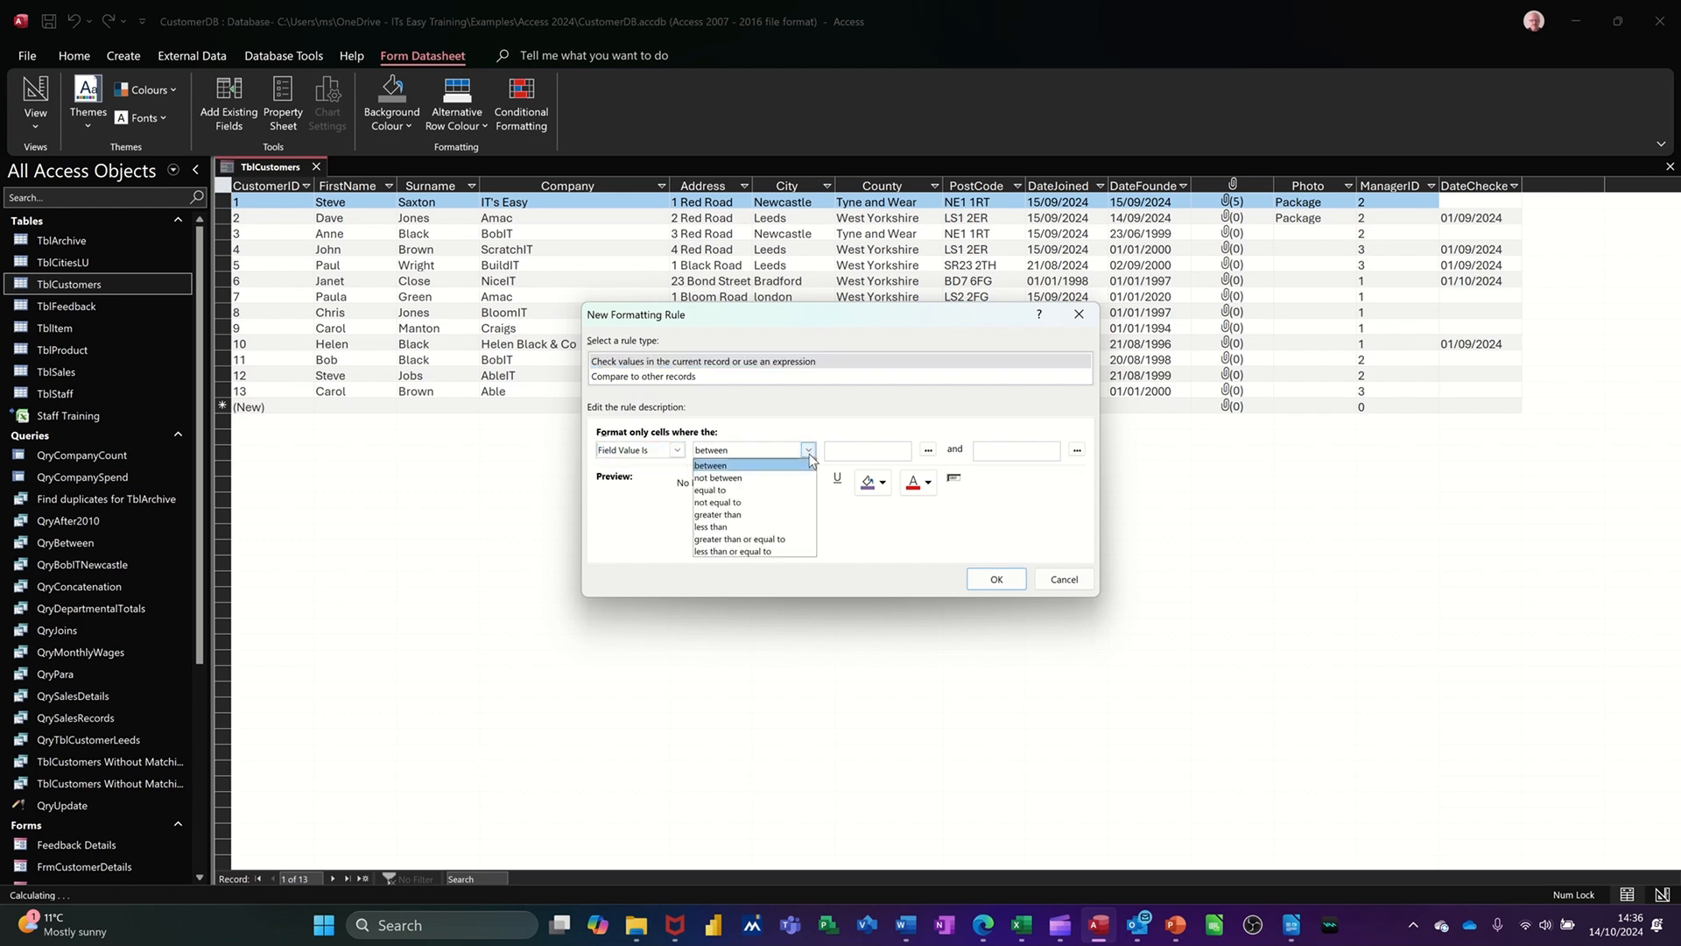
pyautogui.click(772, 514)
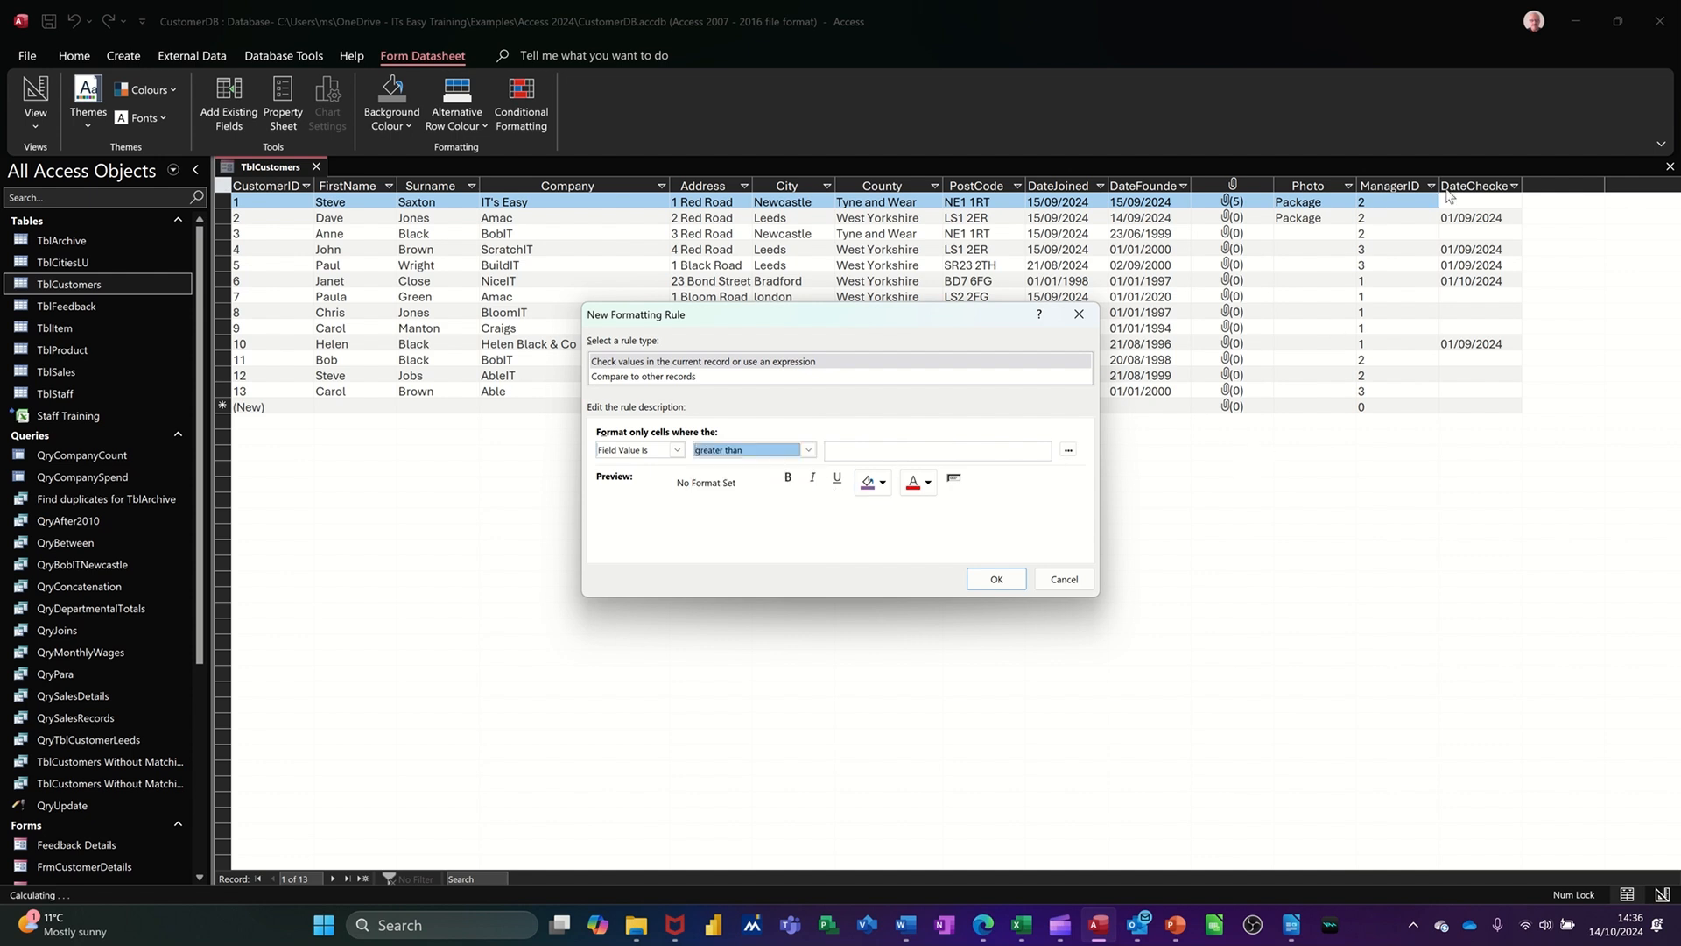
pyautogui.click(982, 449)
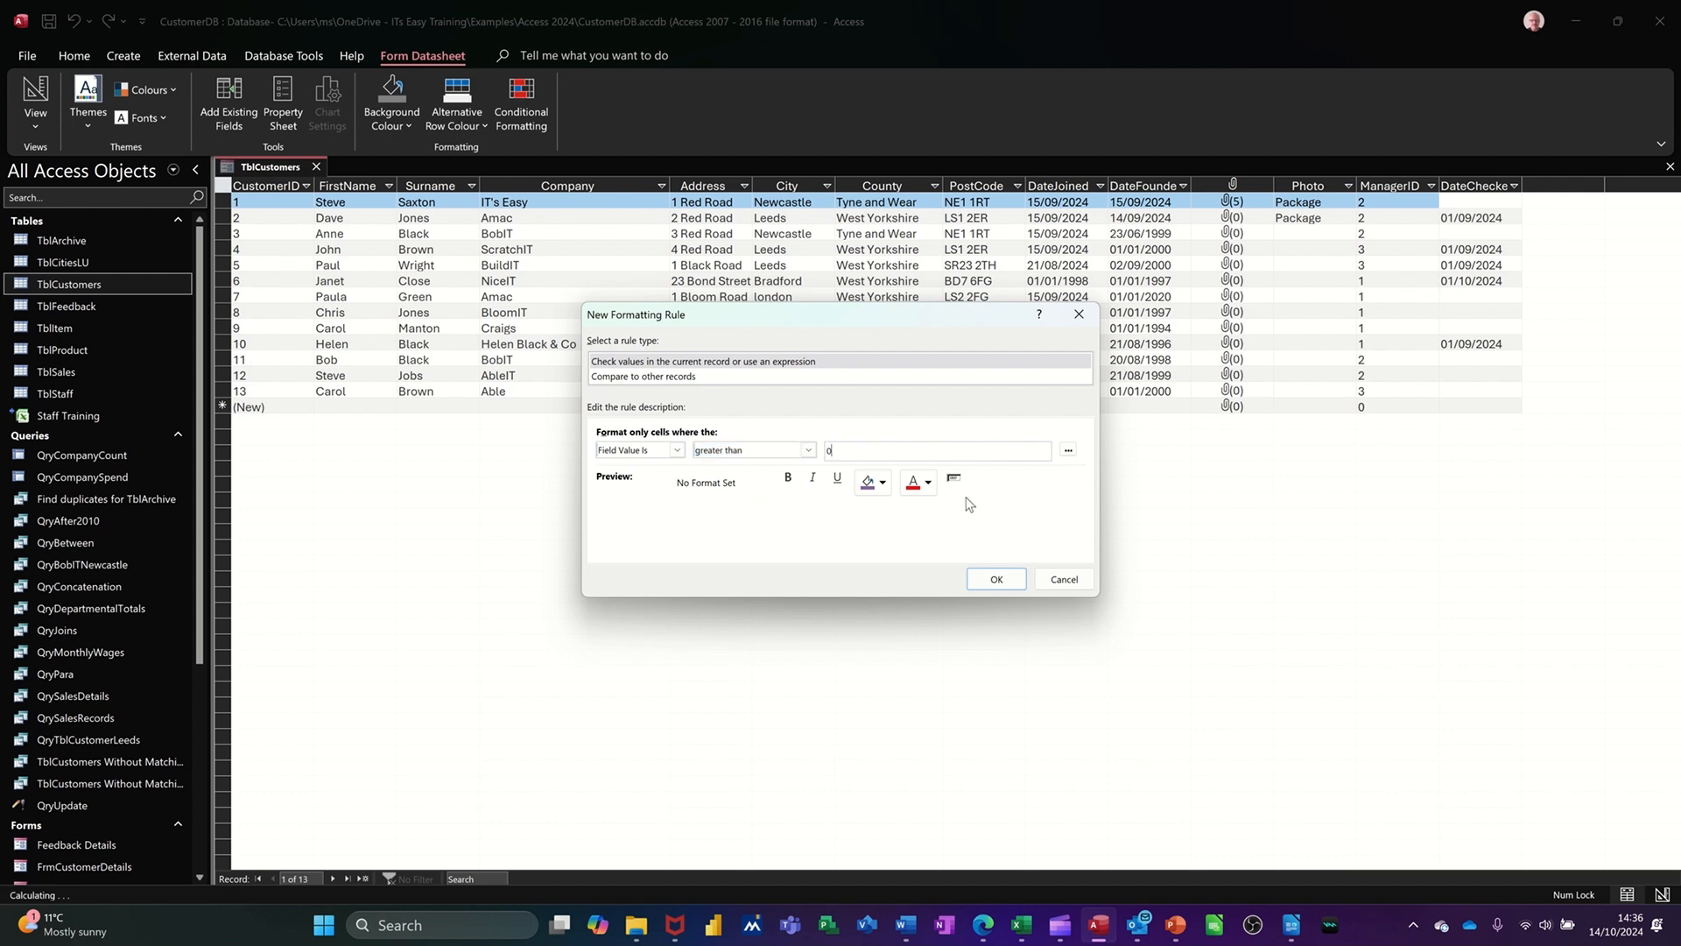
# Give the DateChecked rule a light green background colour and apply it to the datasheet.
pyautogui.click(883, 484)
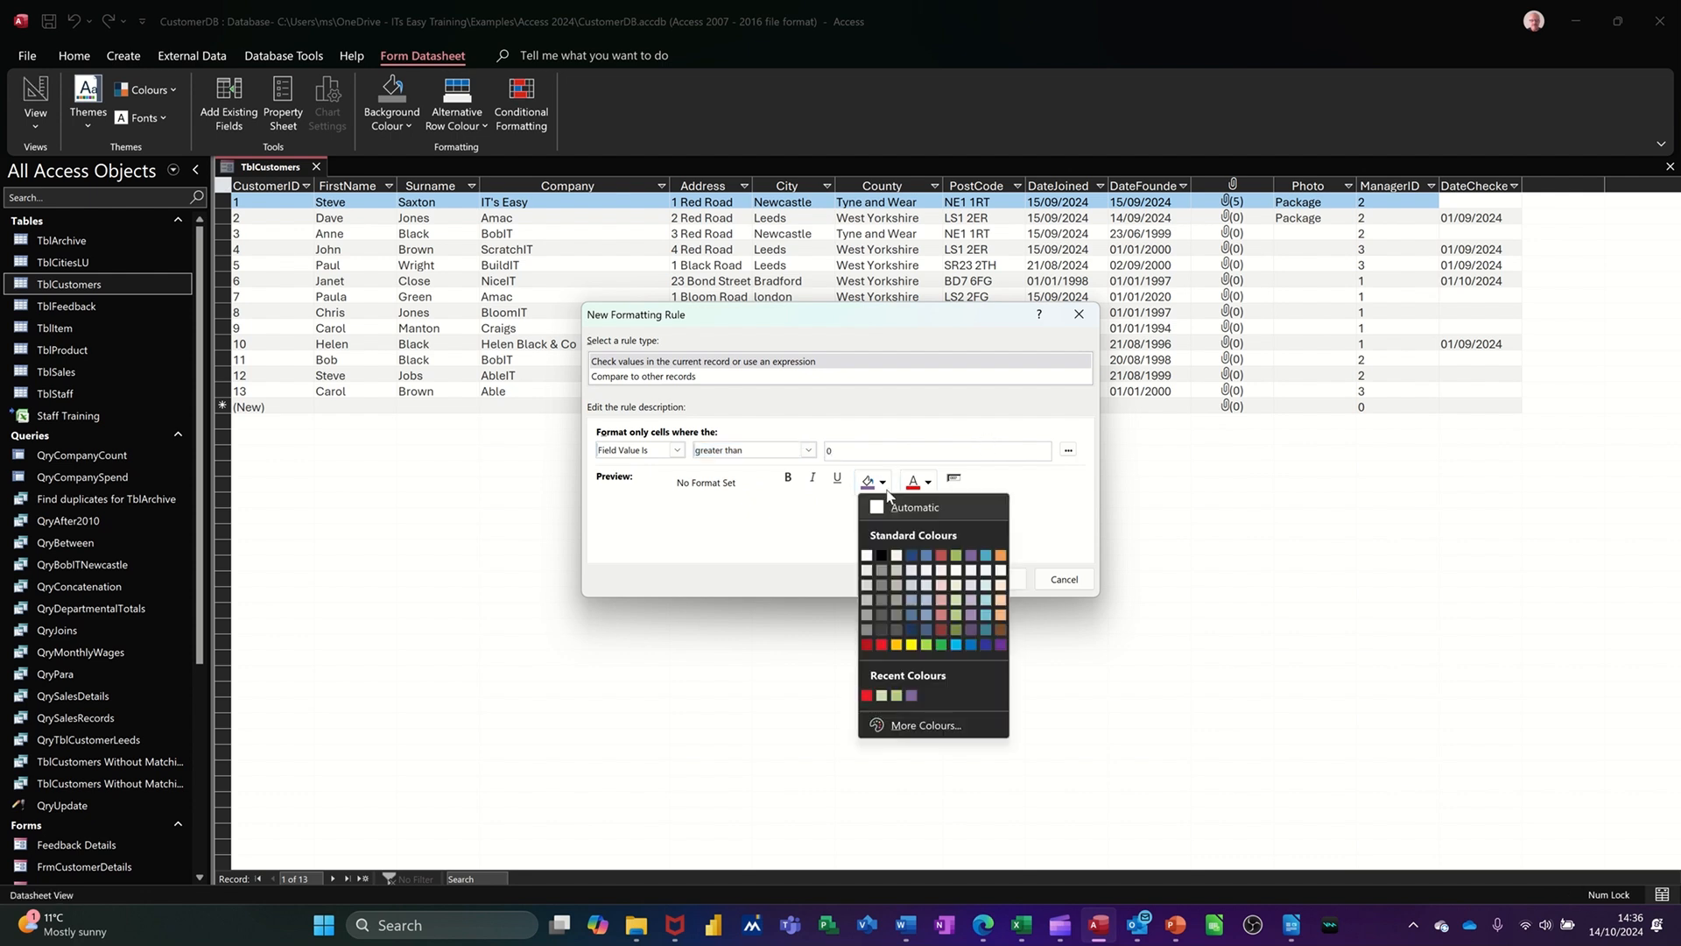
pyautogui.click(956, 599)
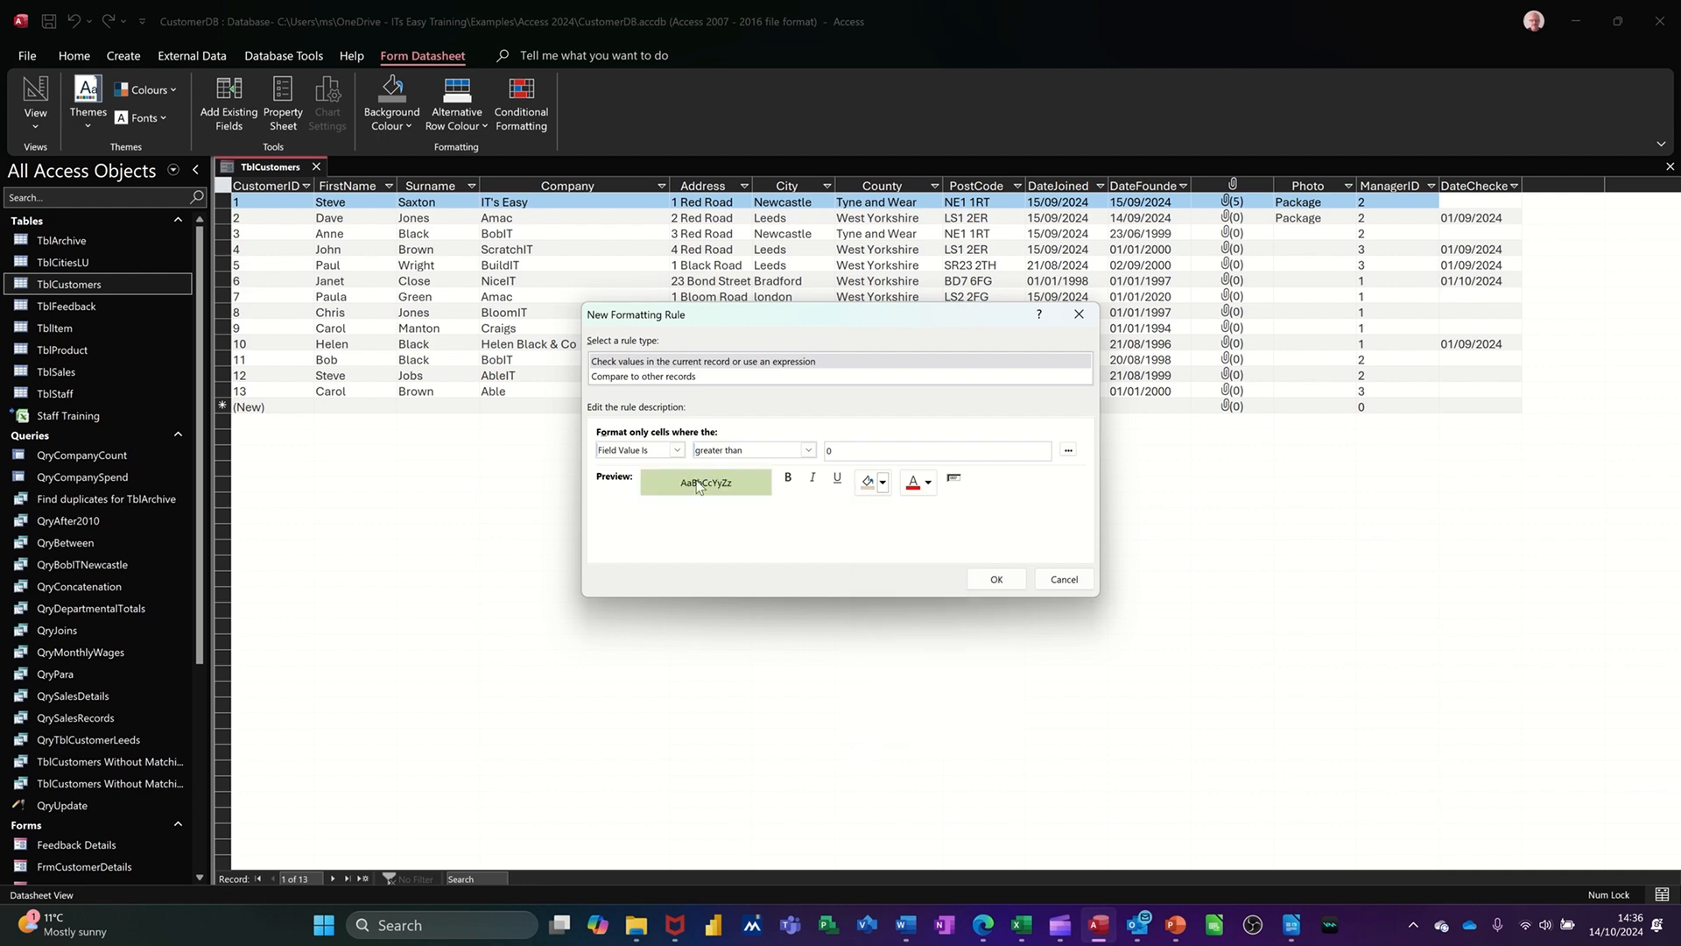
pyautogui.click(986, 579)
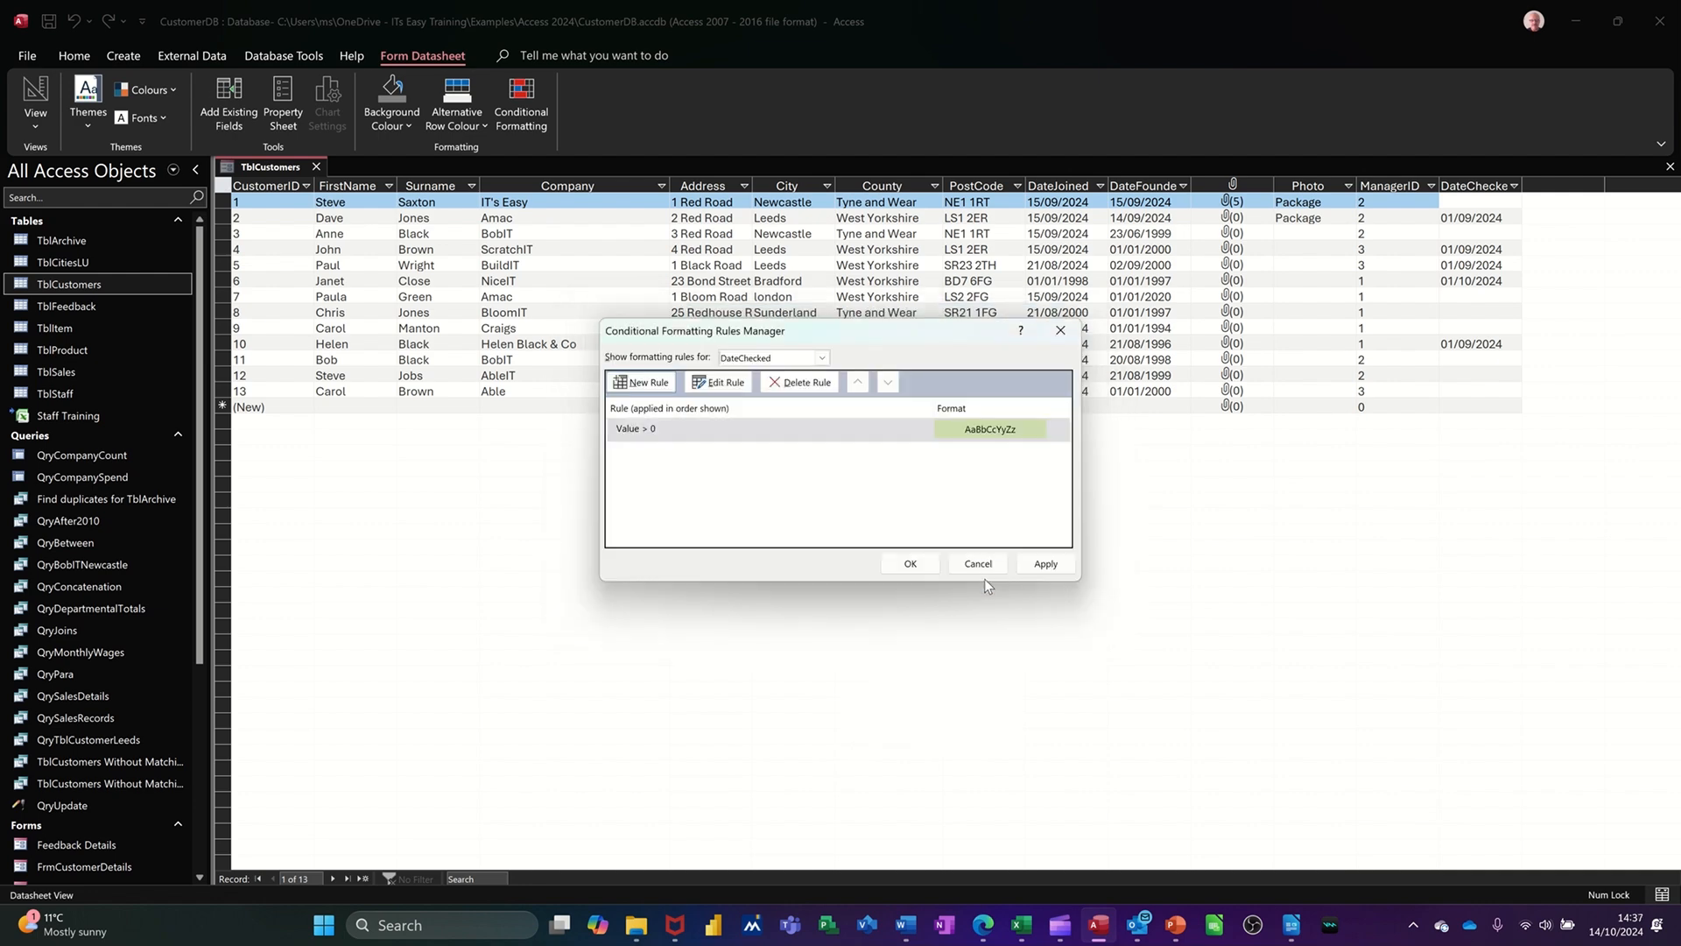
pyautogui.click(1033, 565)
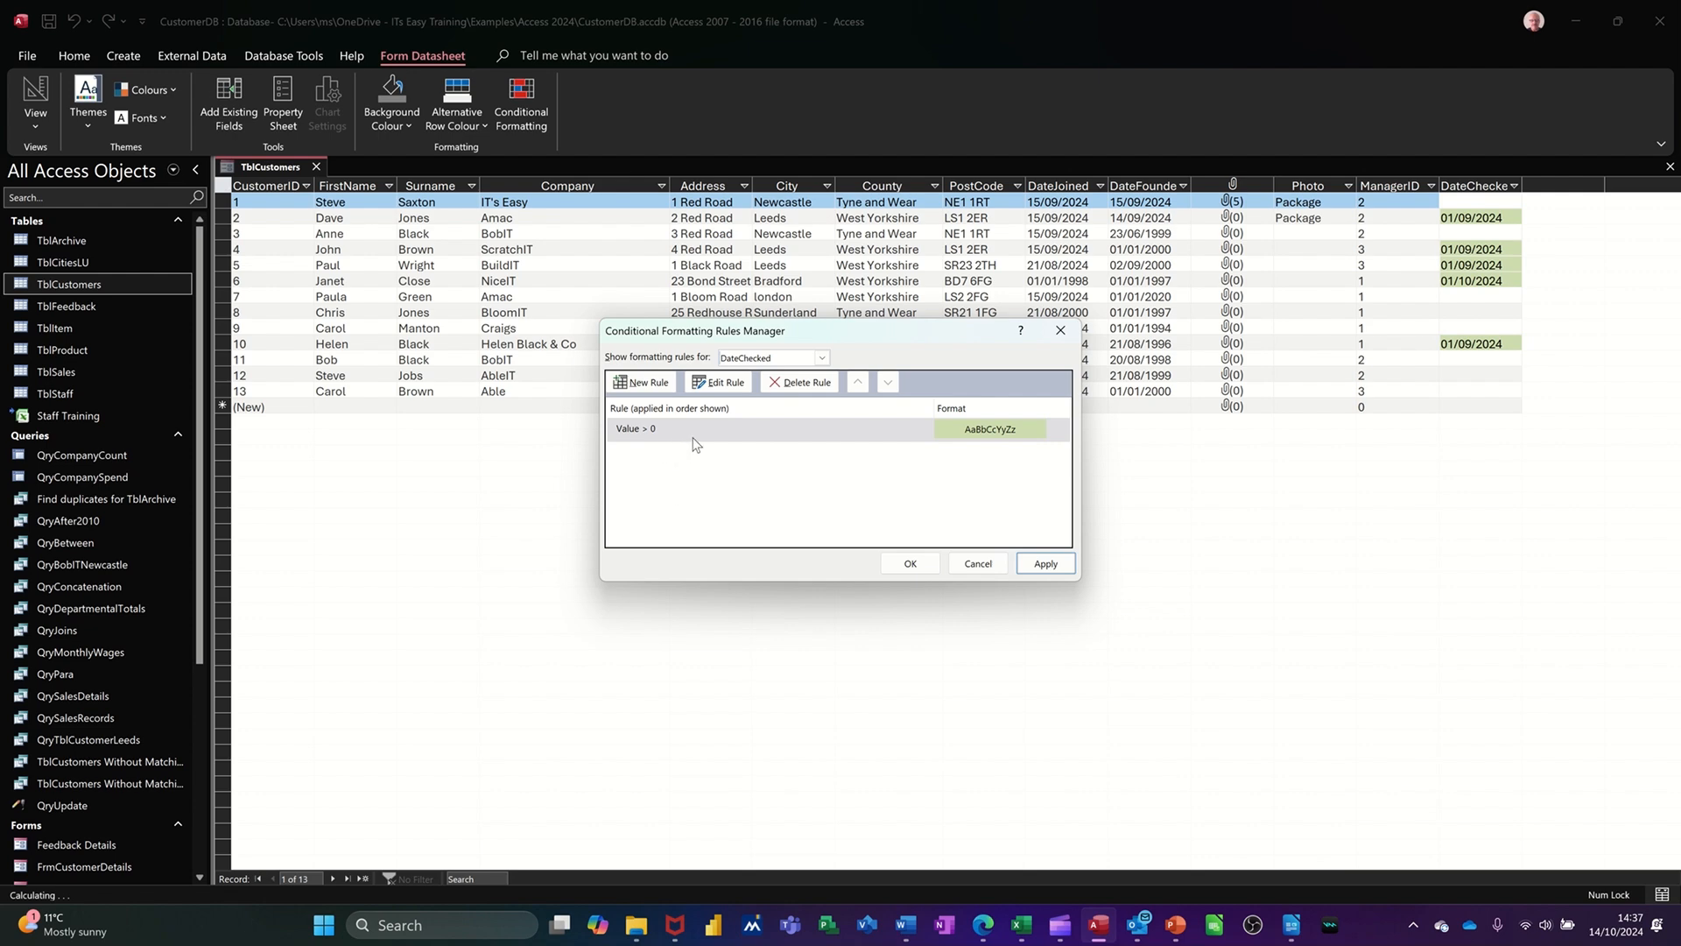
# Start a second DateChecked formatting rule with the Expression Is condition and open the Expression Builder for it.
pyautogui.click(641, 382)
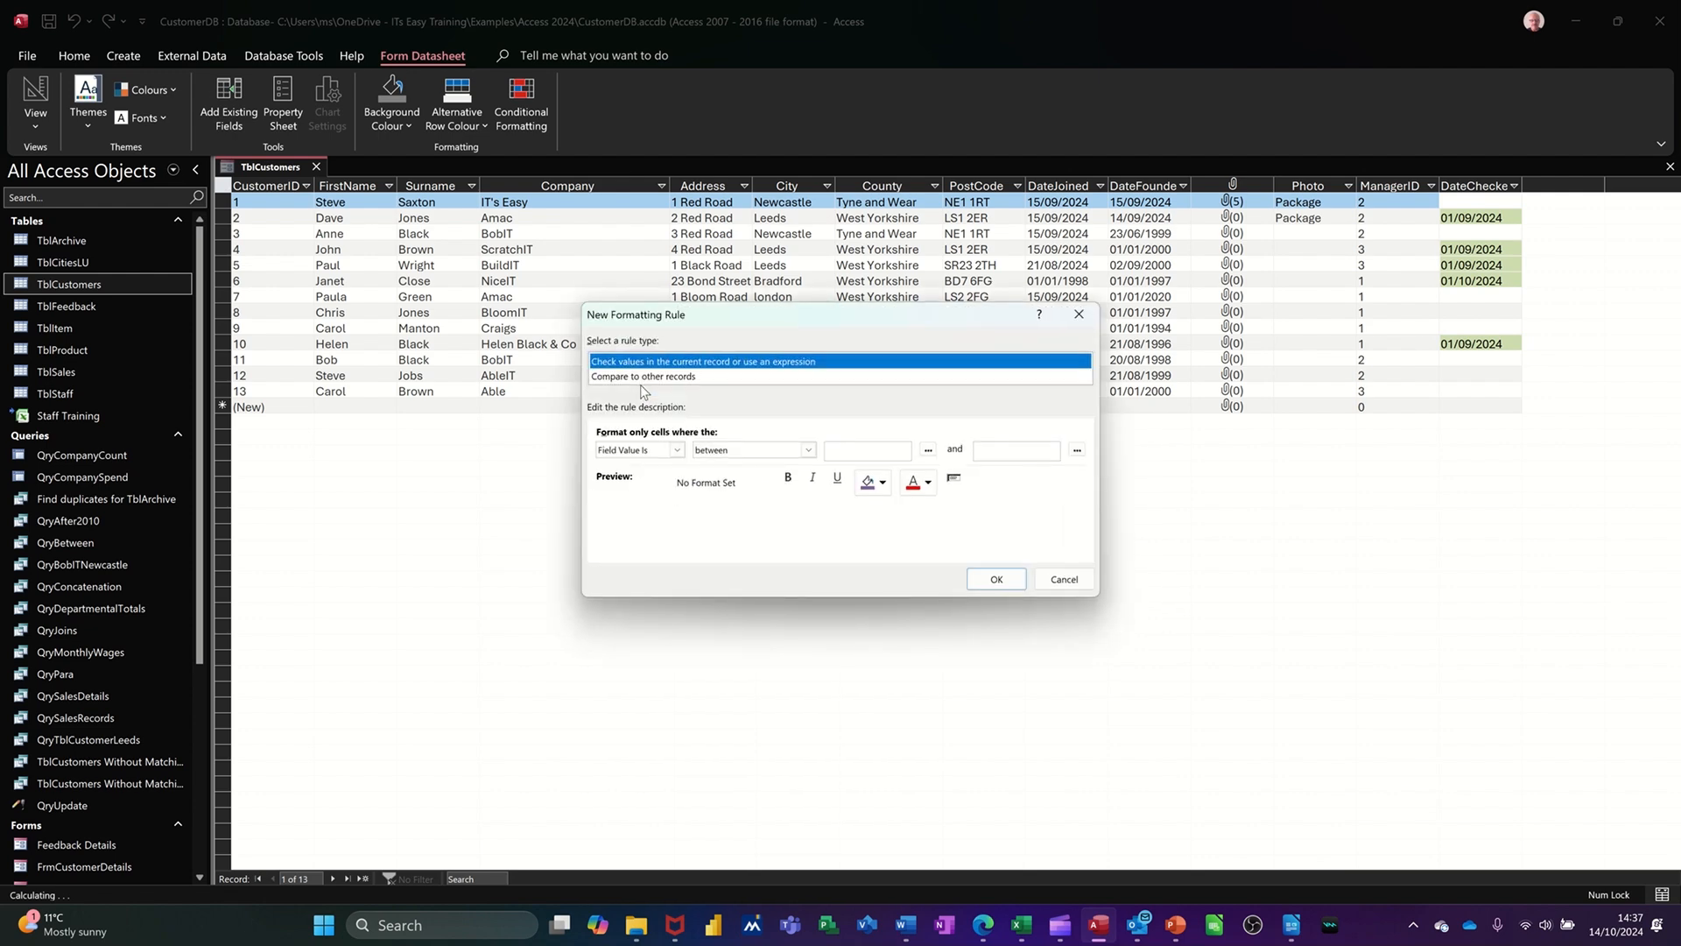
pyautogui.click(677, 453)
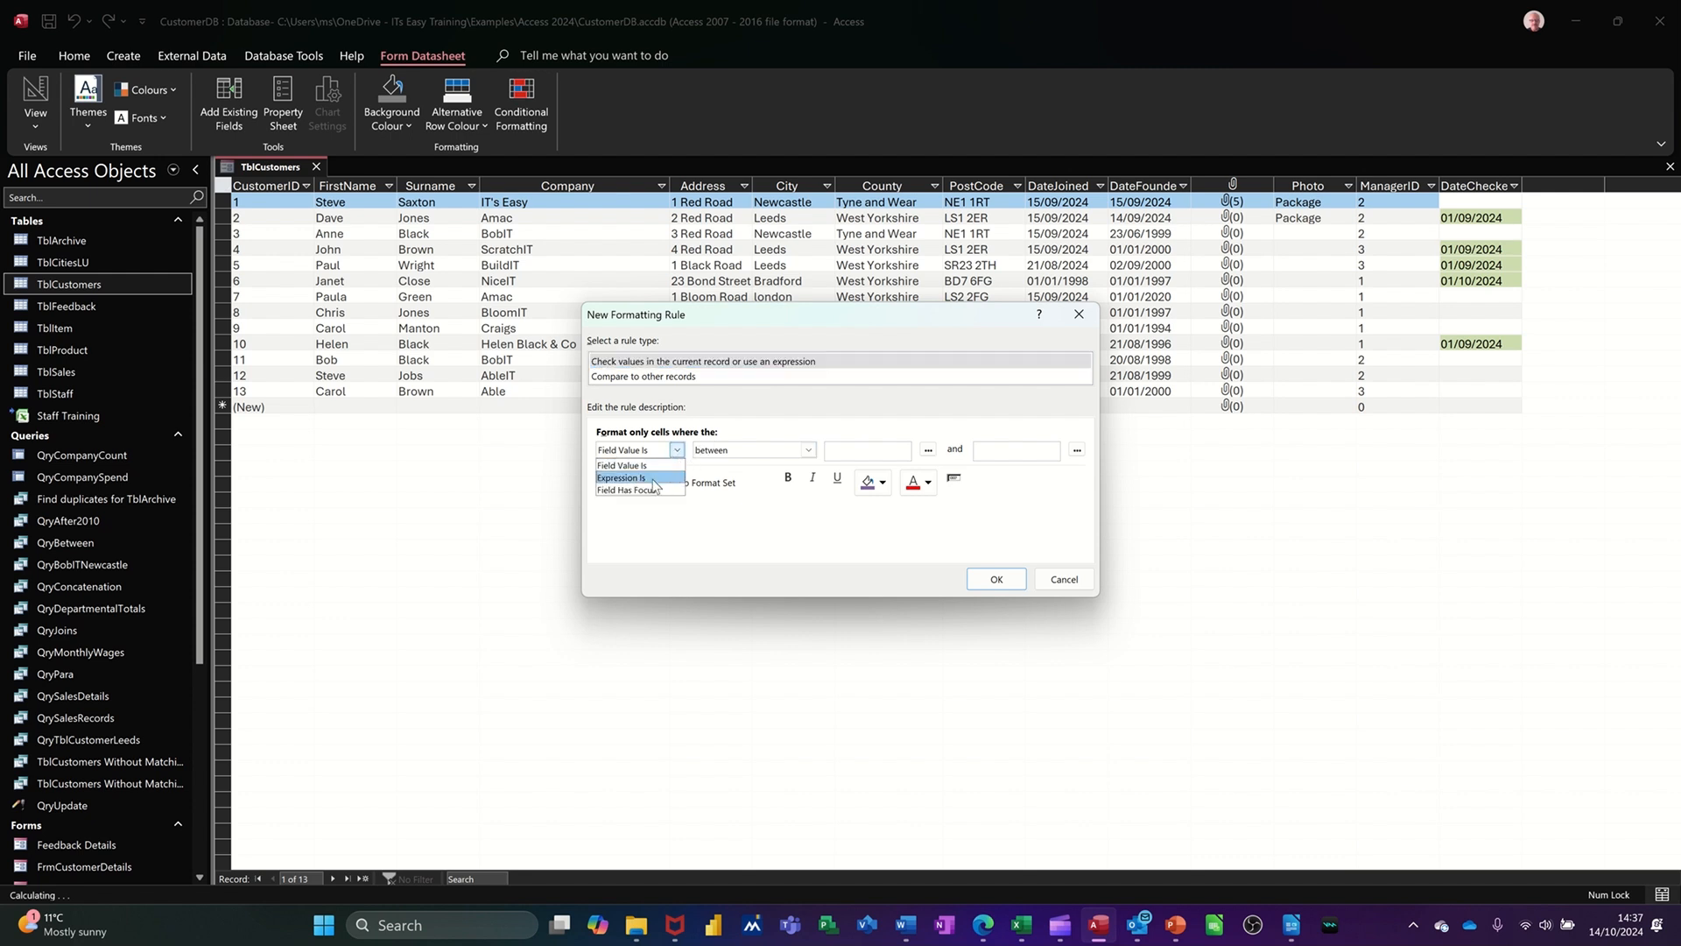
pyautogui.click(654, 484)
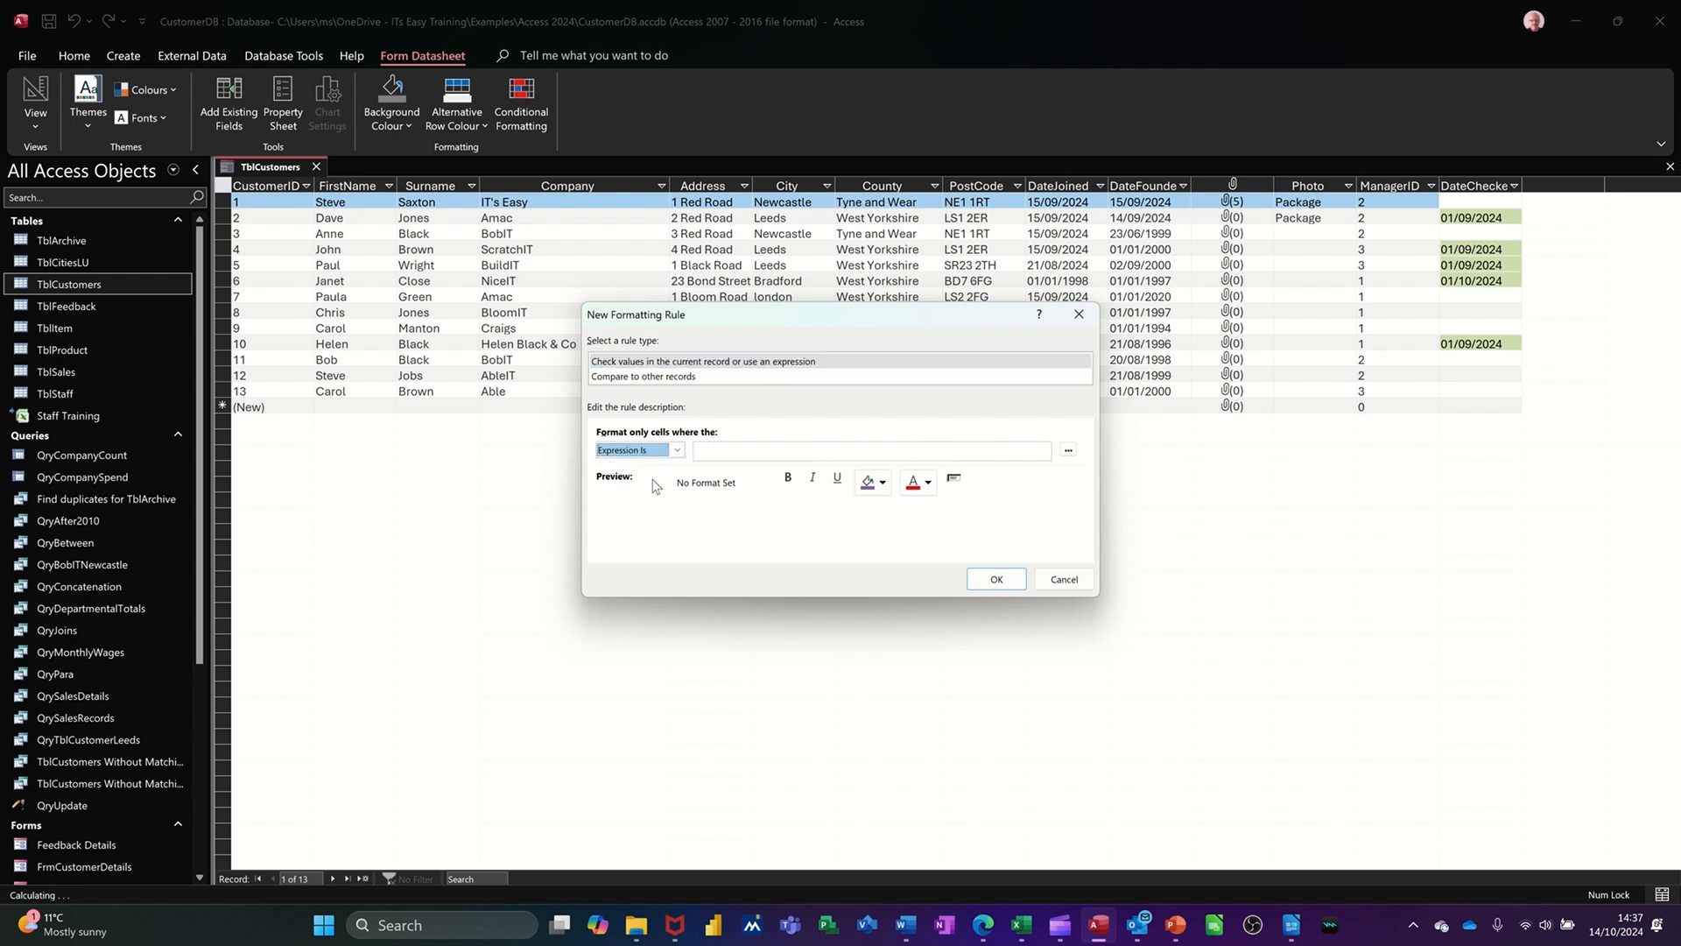
pyautogui.click(723, 449)
pyautogui.click(1068, 452)
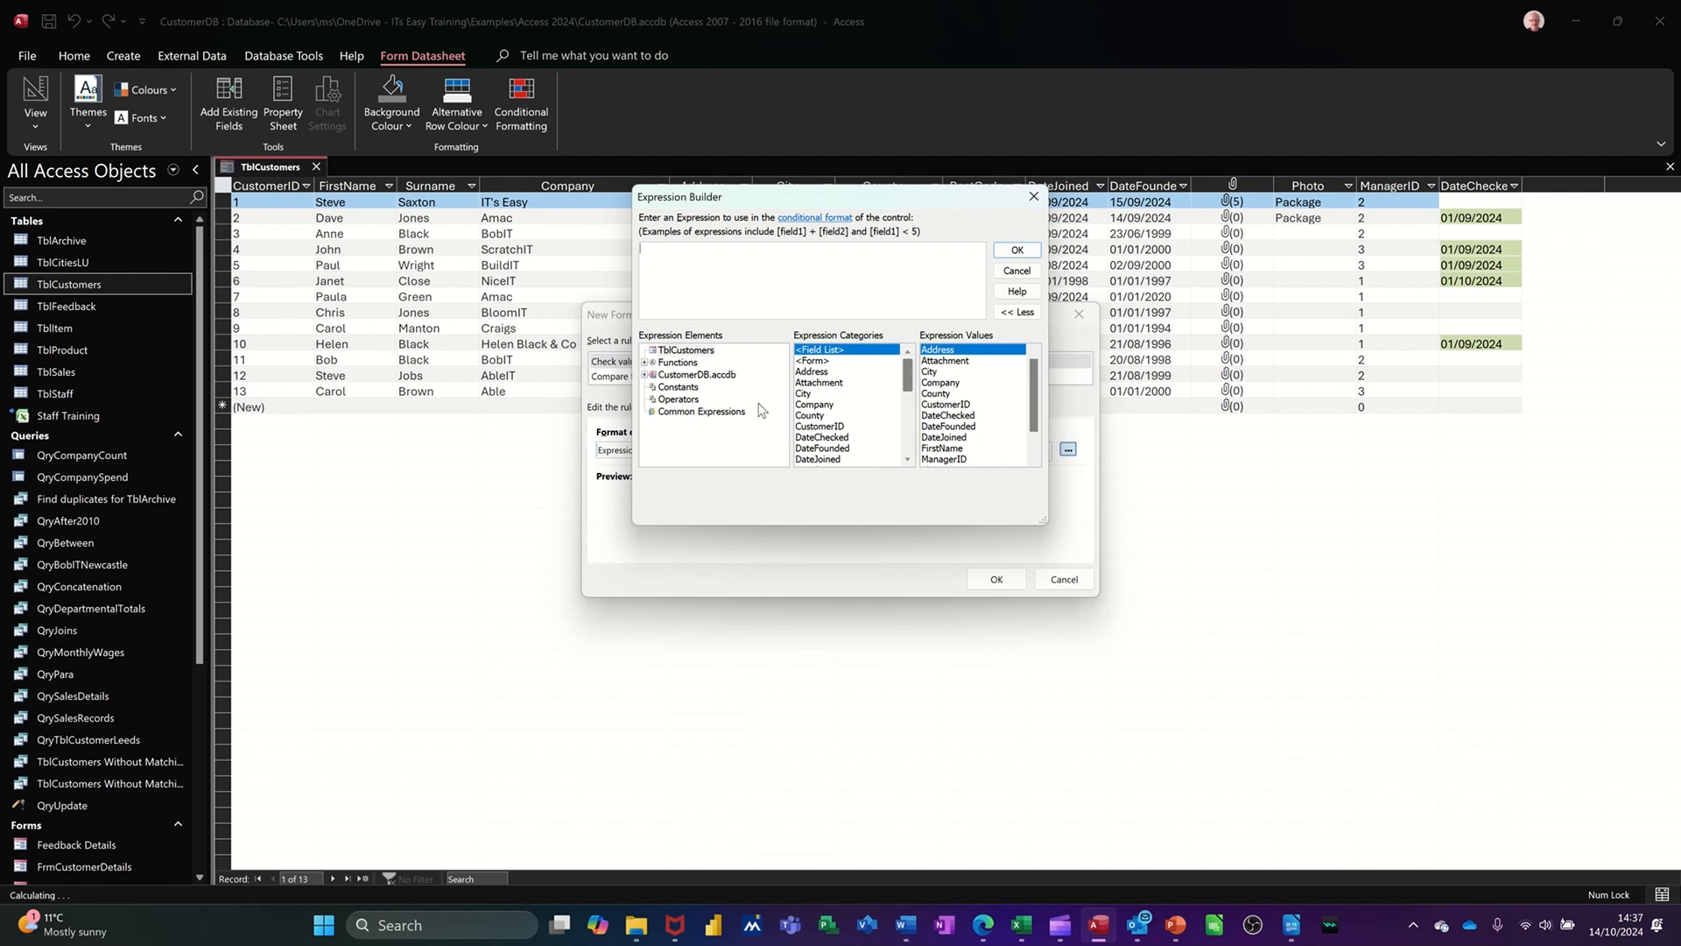
# Build the rule's expression IsNull([datechecked]) using the built-in IsNull inspection function and accept it.
pyautogui.click(650, 362)
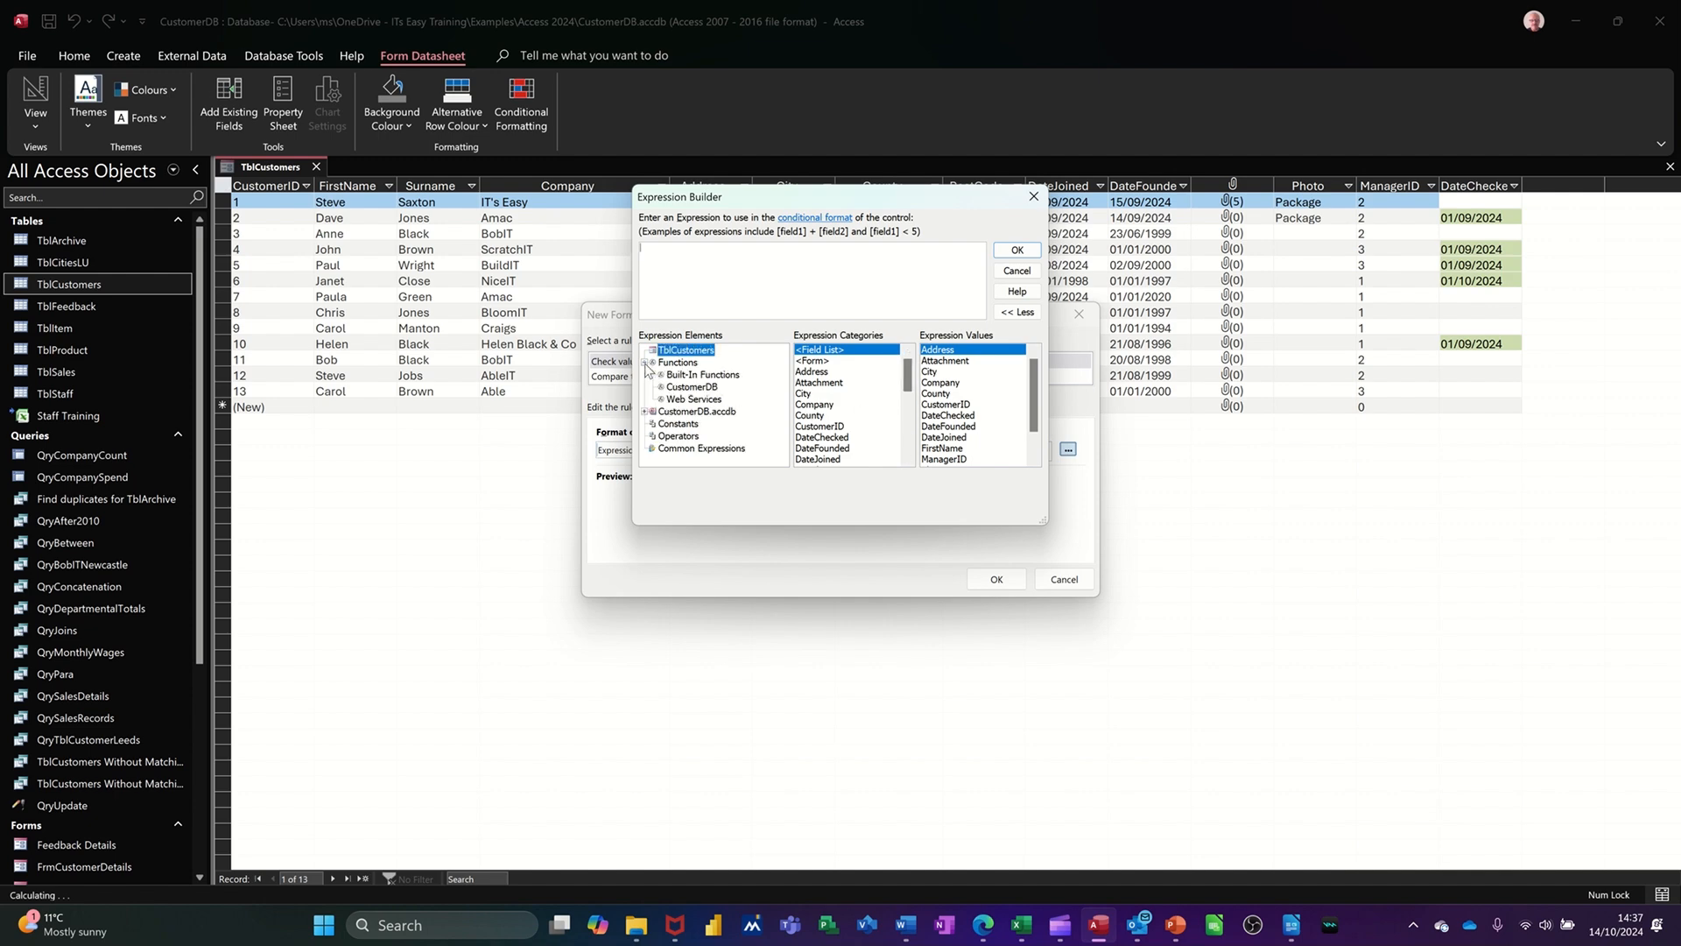
pyautogui.click(672, 377)
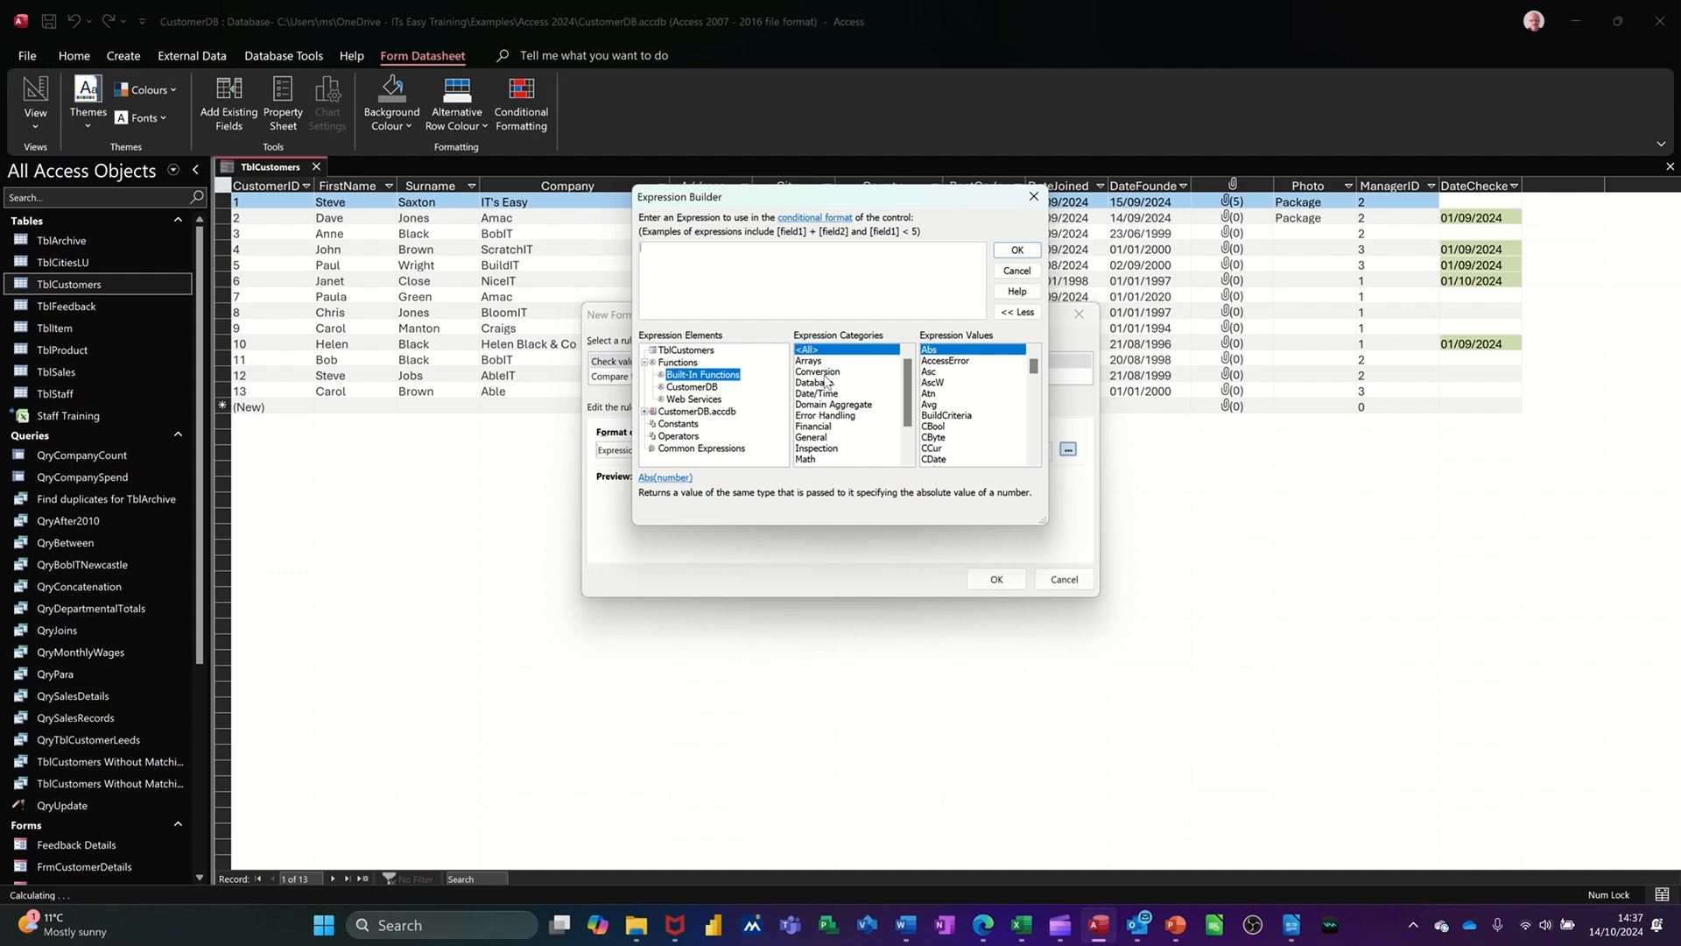
pyautogui.click(823, 451)
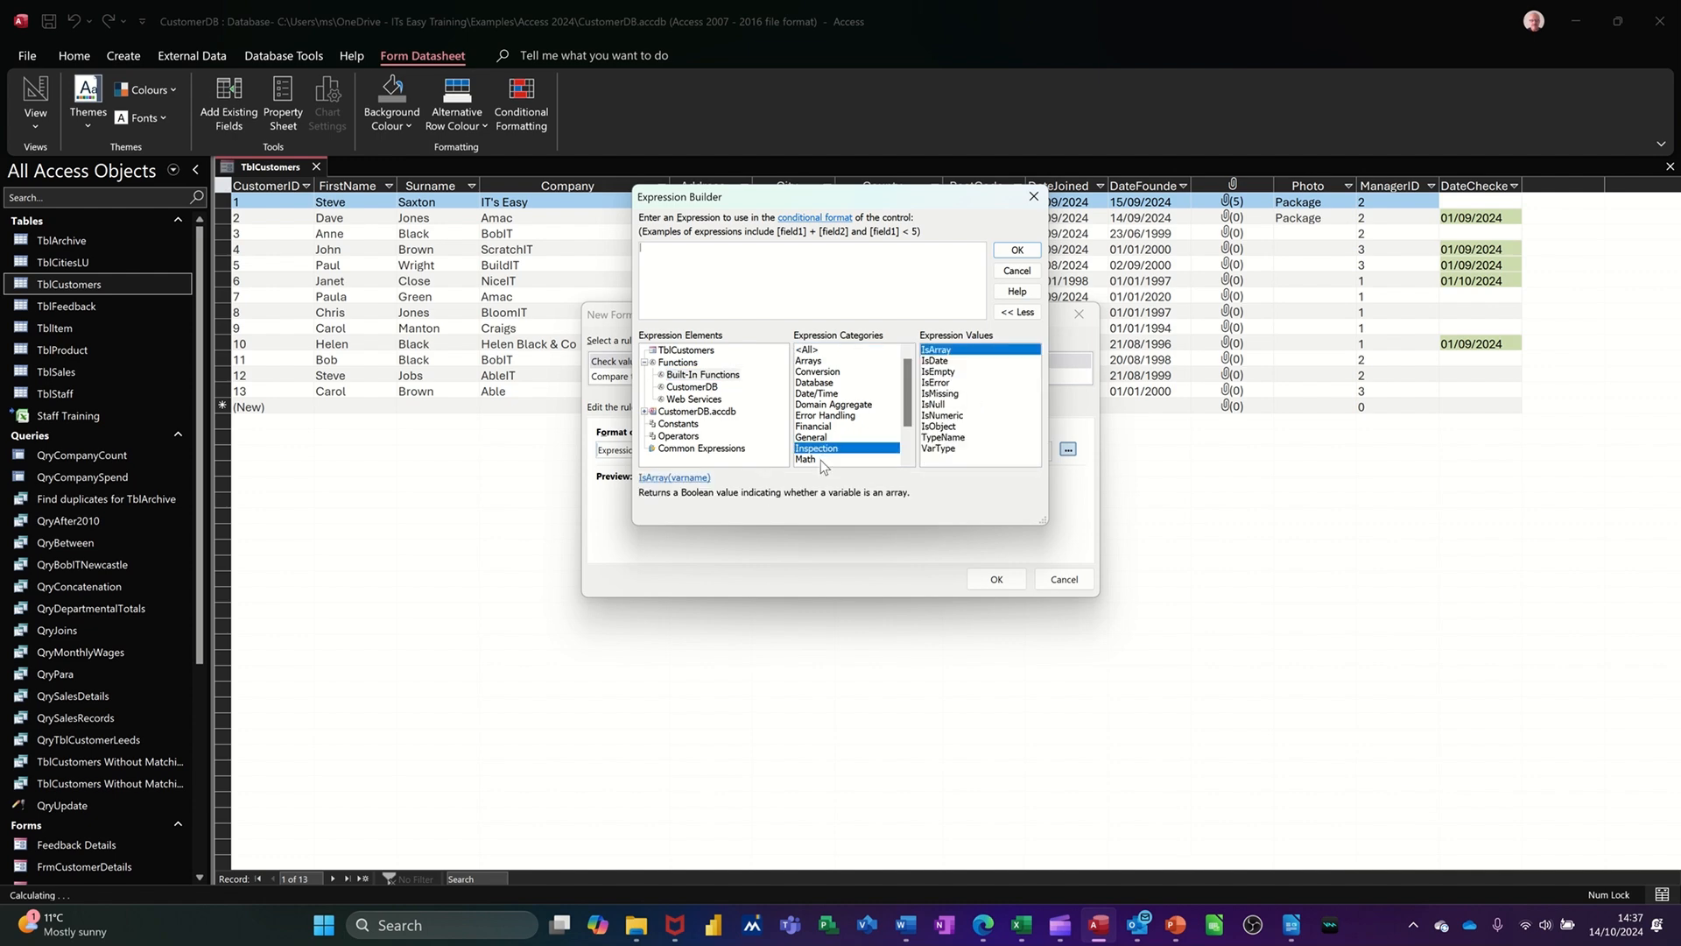
pyautogui.doubleClick(933, 405)
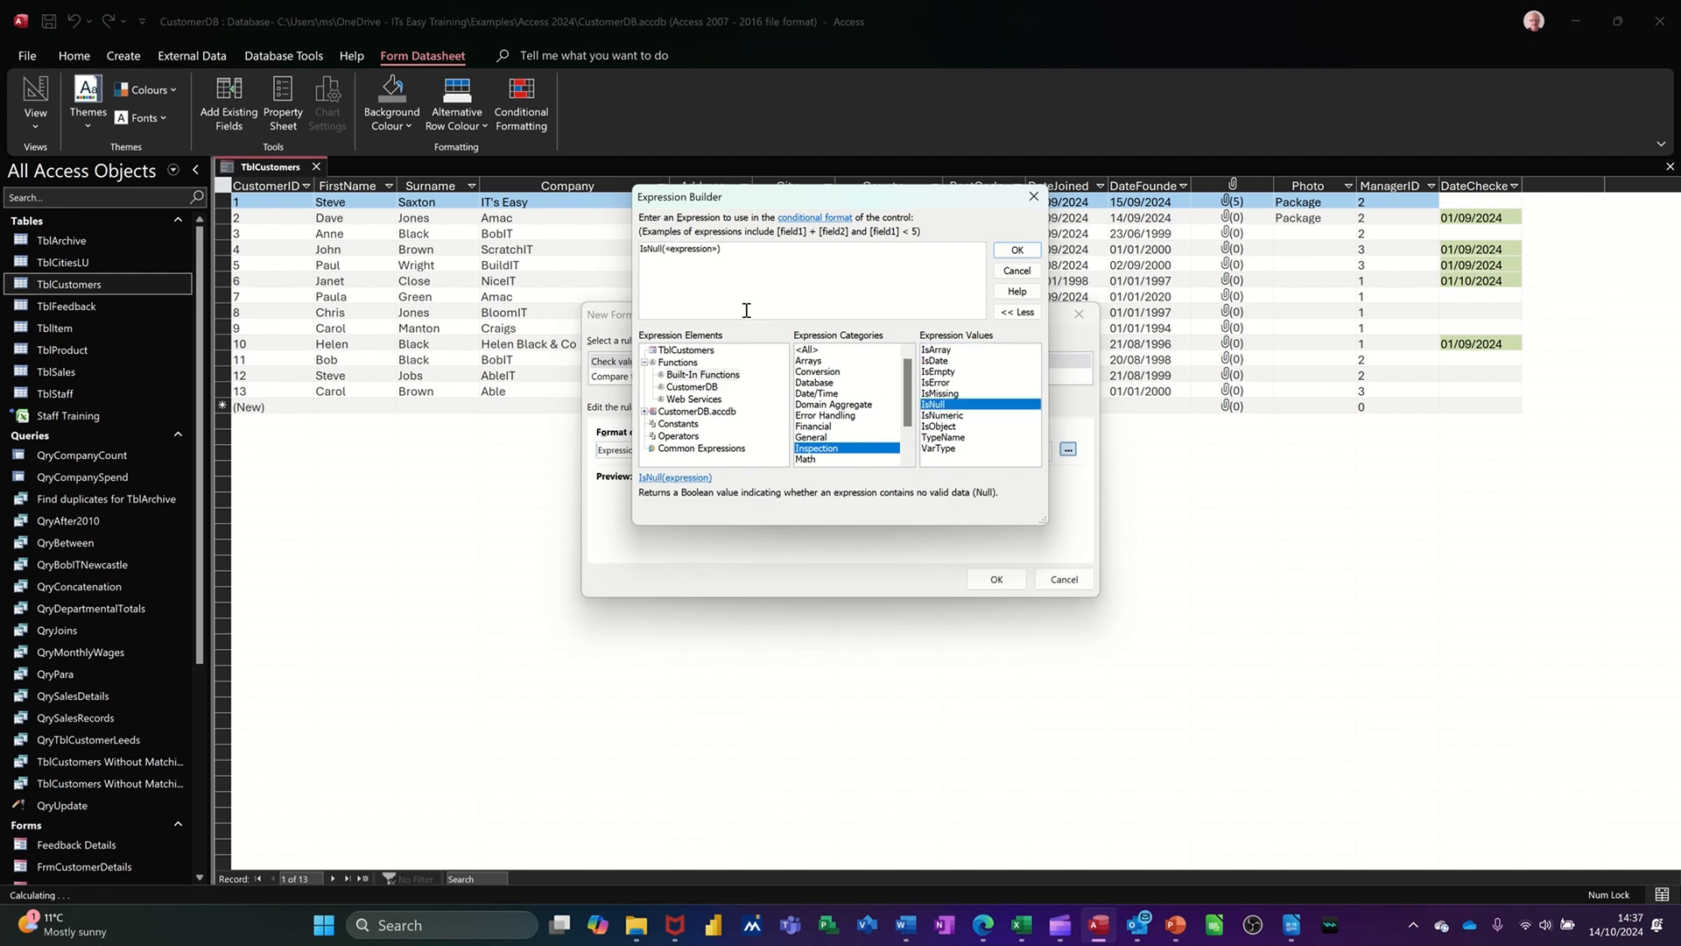
pyautogui.click(690, 256)
pyautogui.write('[')
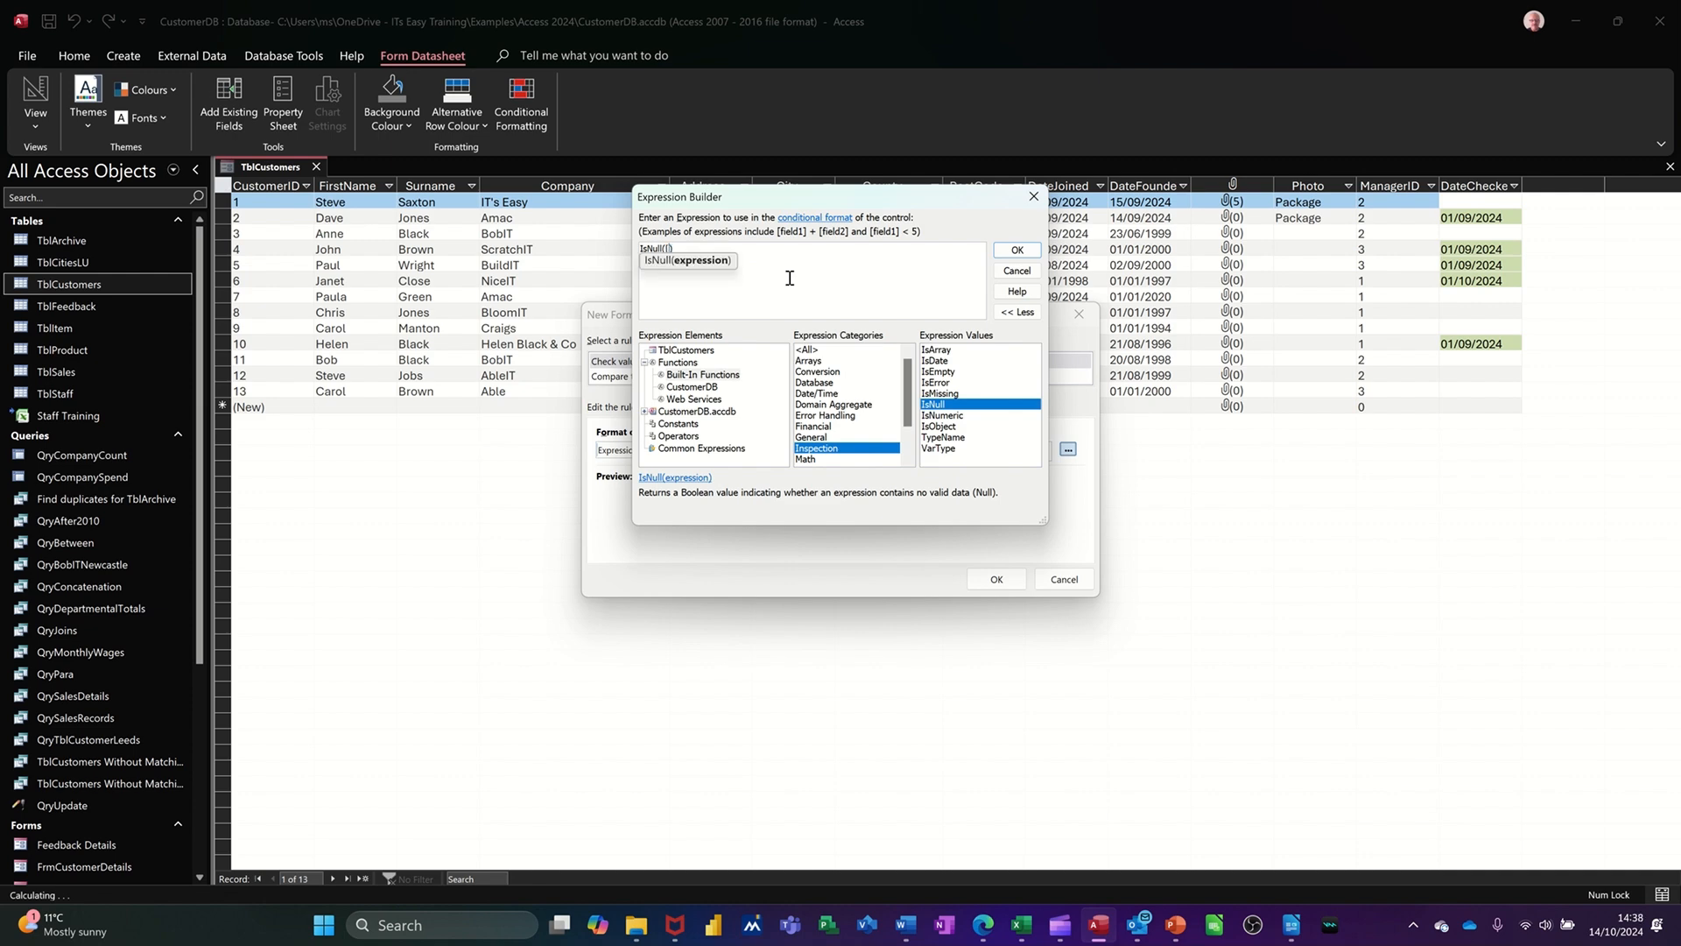
pyautogui.write('datechecked')
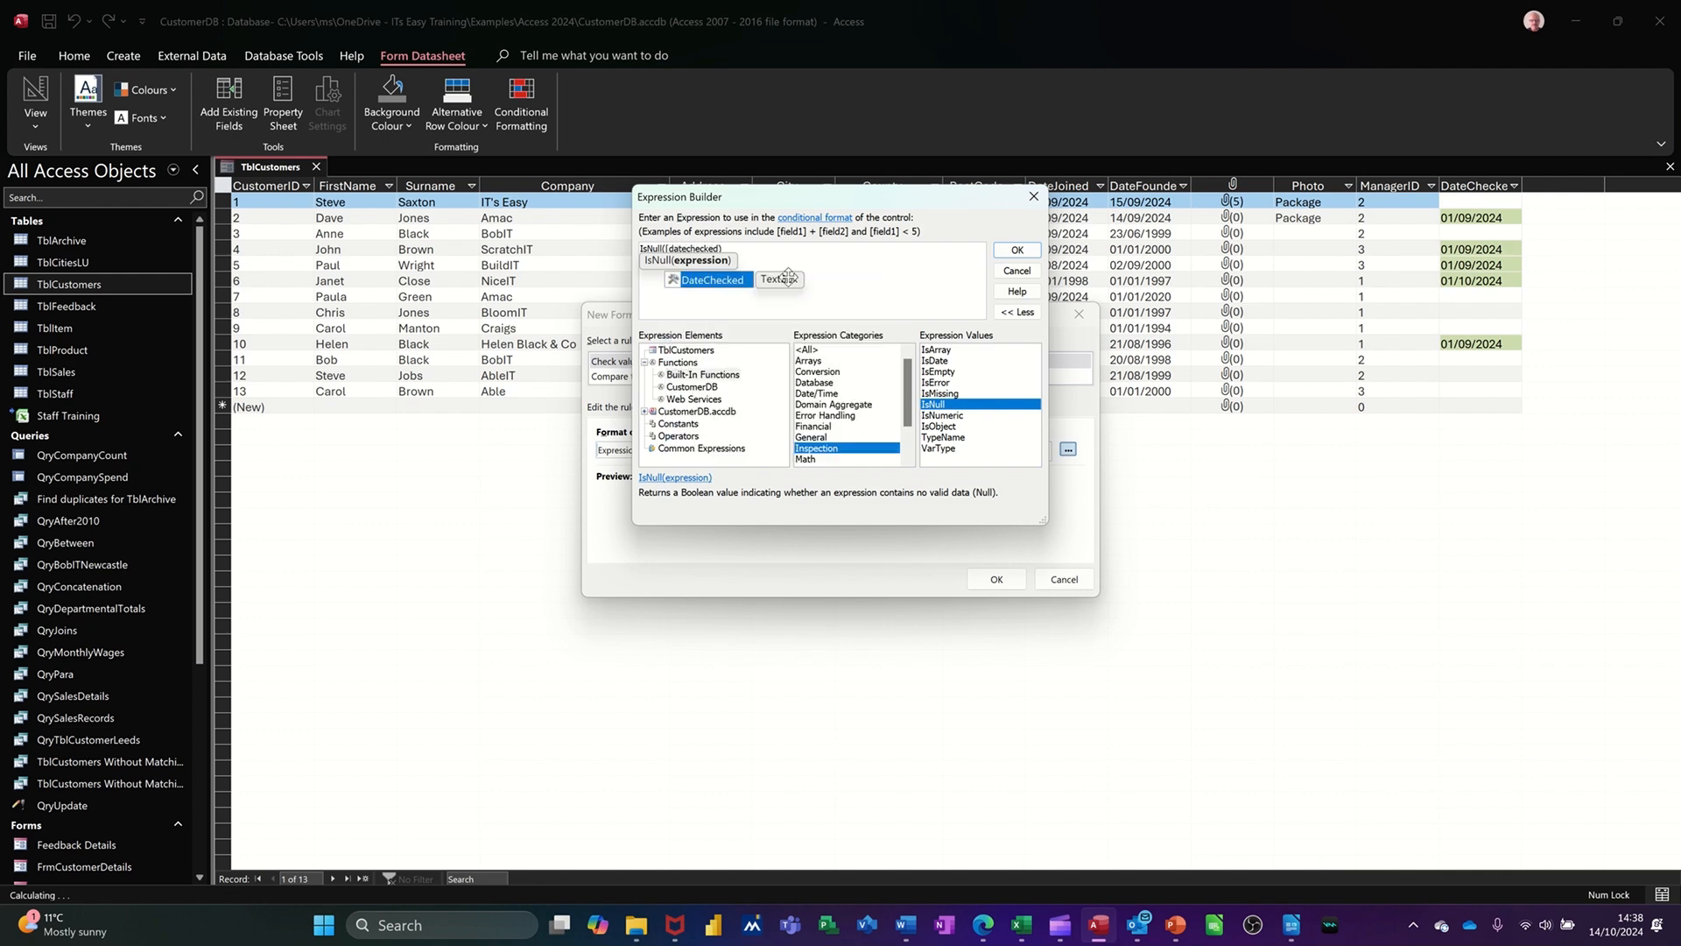
pyautogui.write(']')
pyautogui.click(1018, 250)
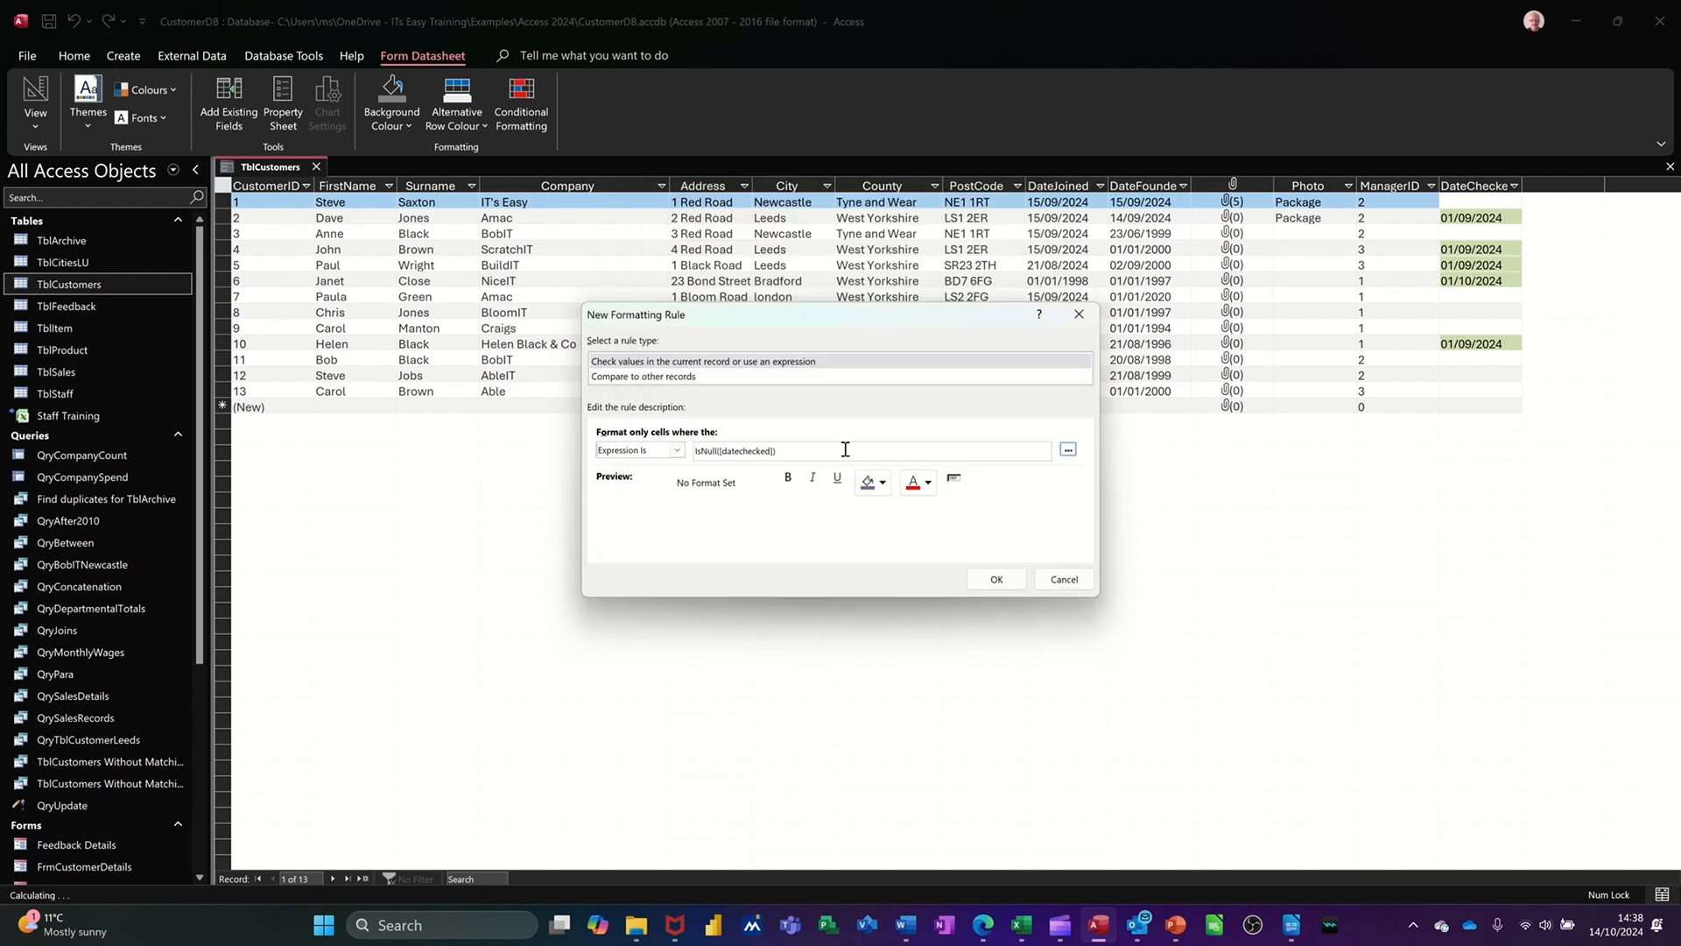
# Give the IsNull rule a red background colour, apply it to the datasheet and close the rules manager.
pyautogui.click(883, 482)
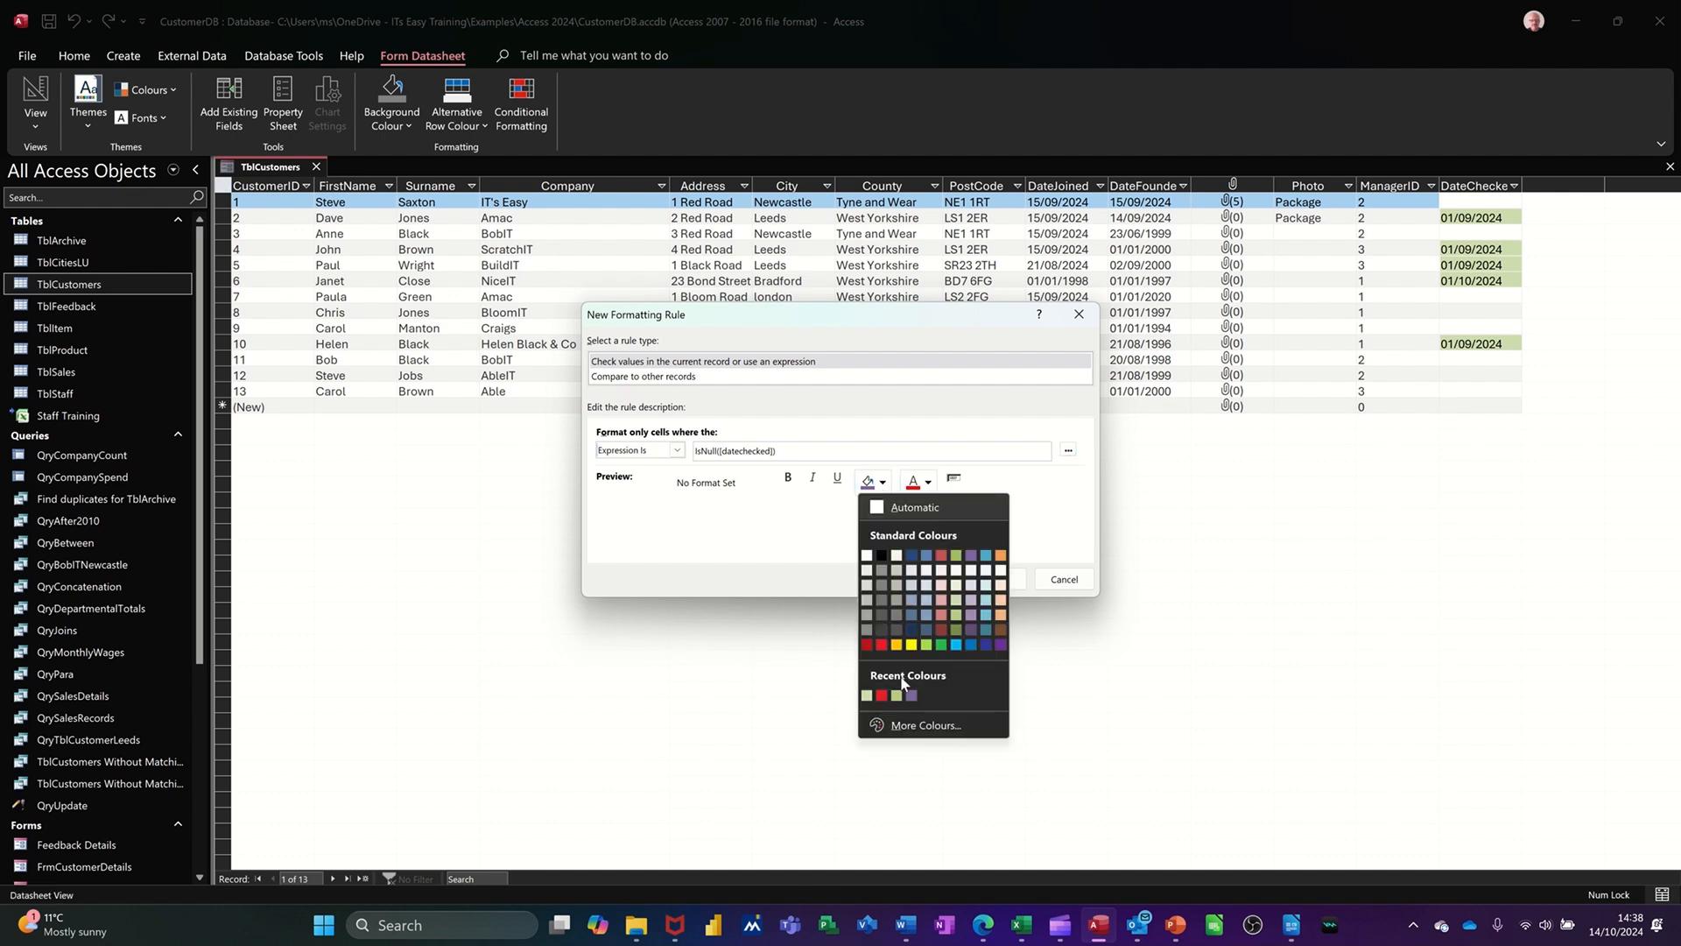
pyautogui.click(882, 646)
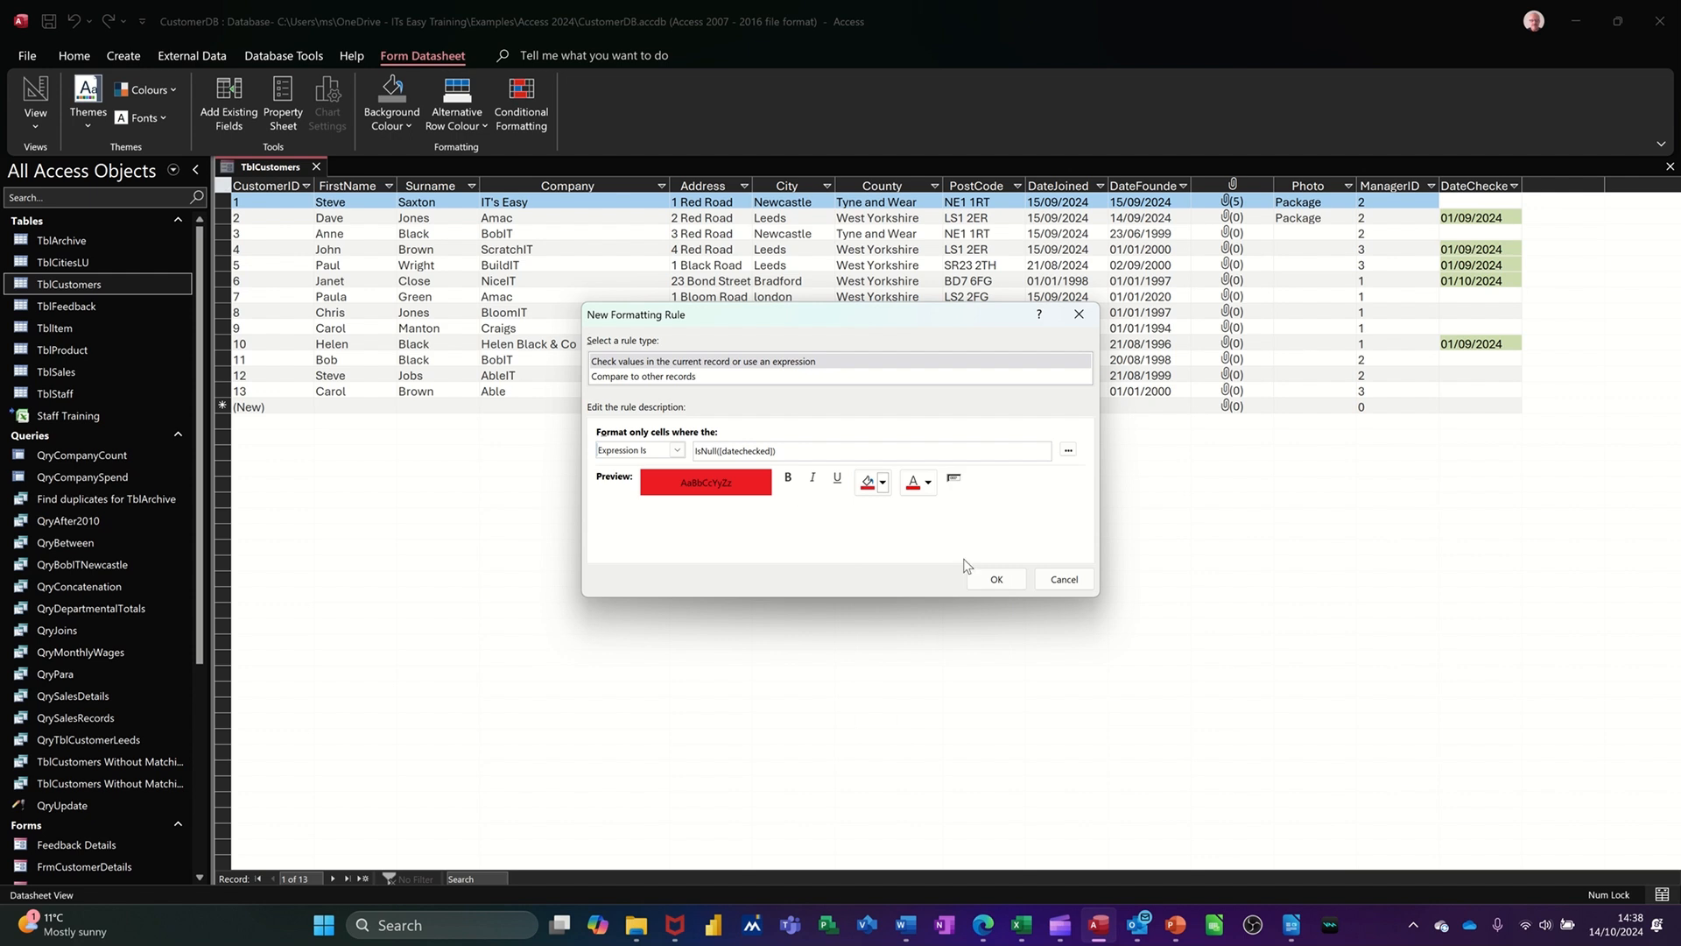
pyautogui.click(988, 578)
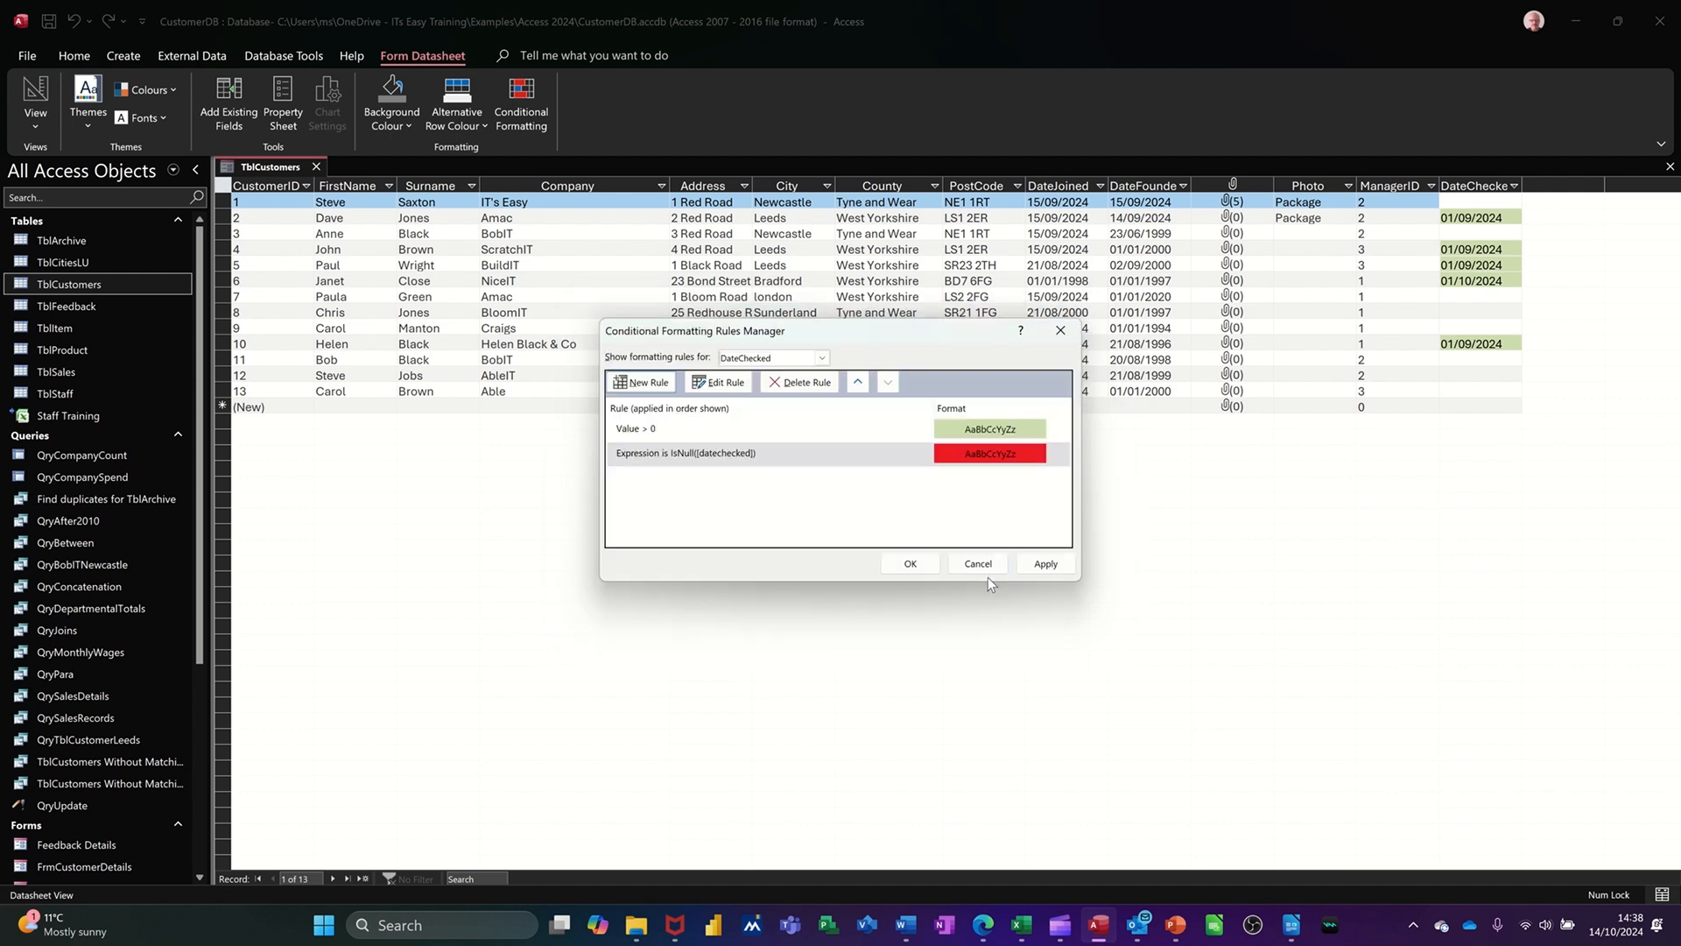
pyautogui.click(1035, 565)
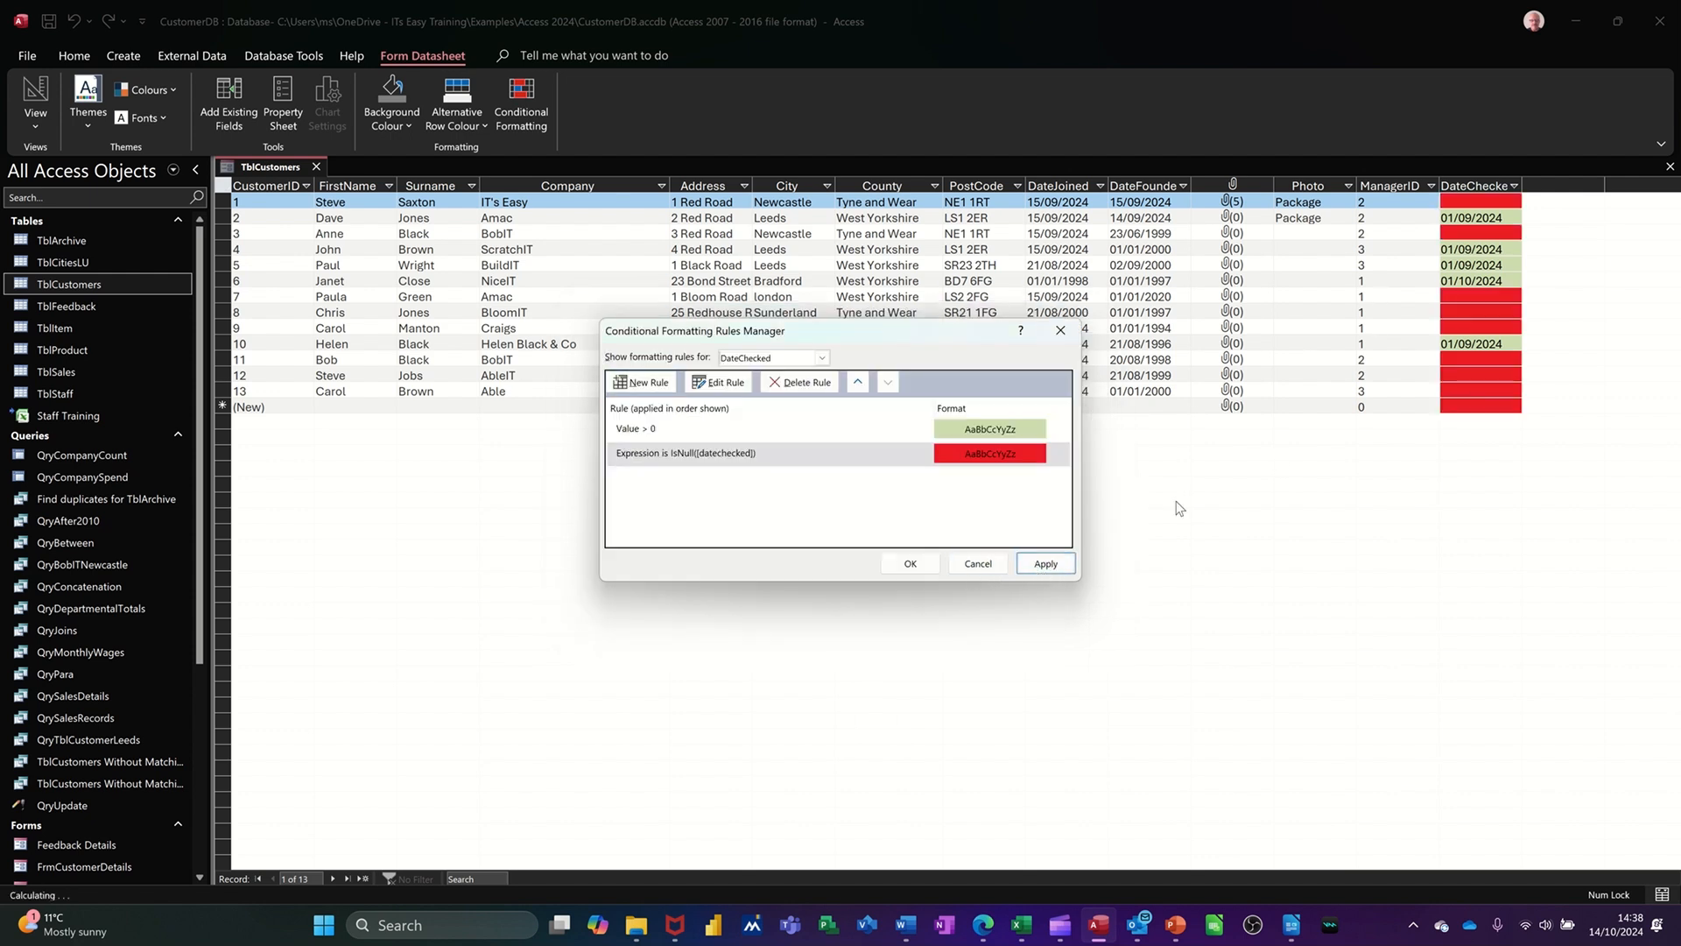
pyautogui.click(913, 569)
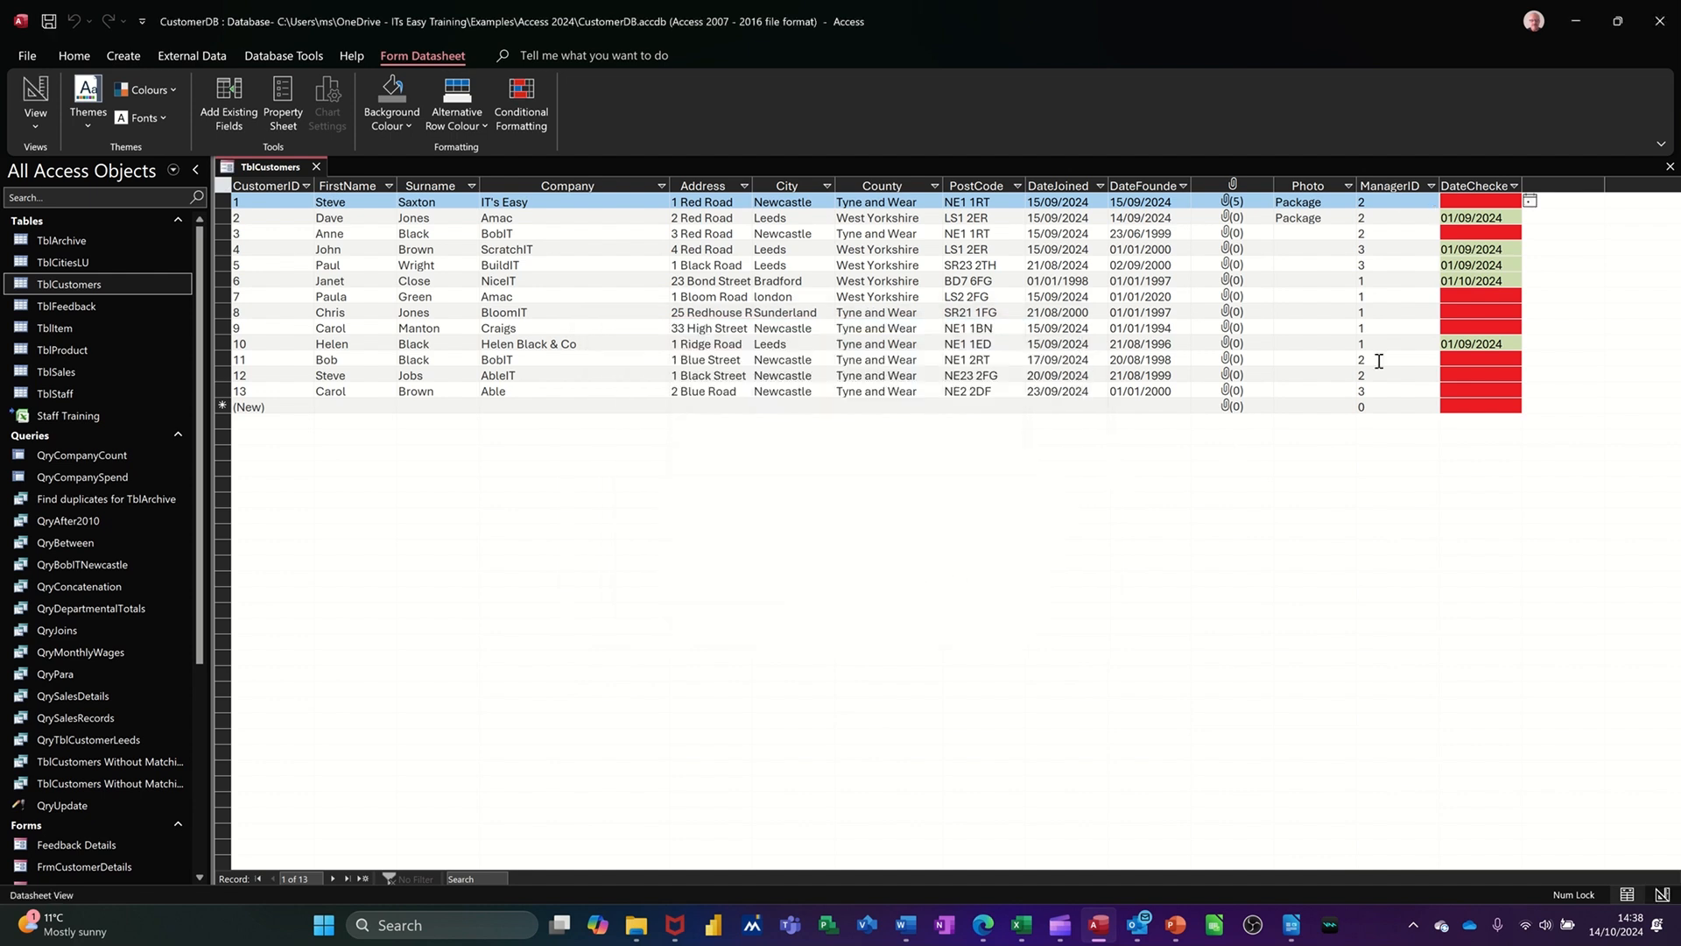